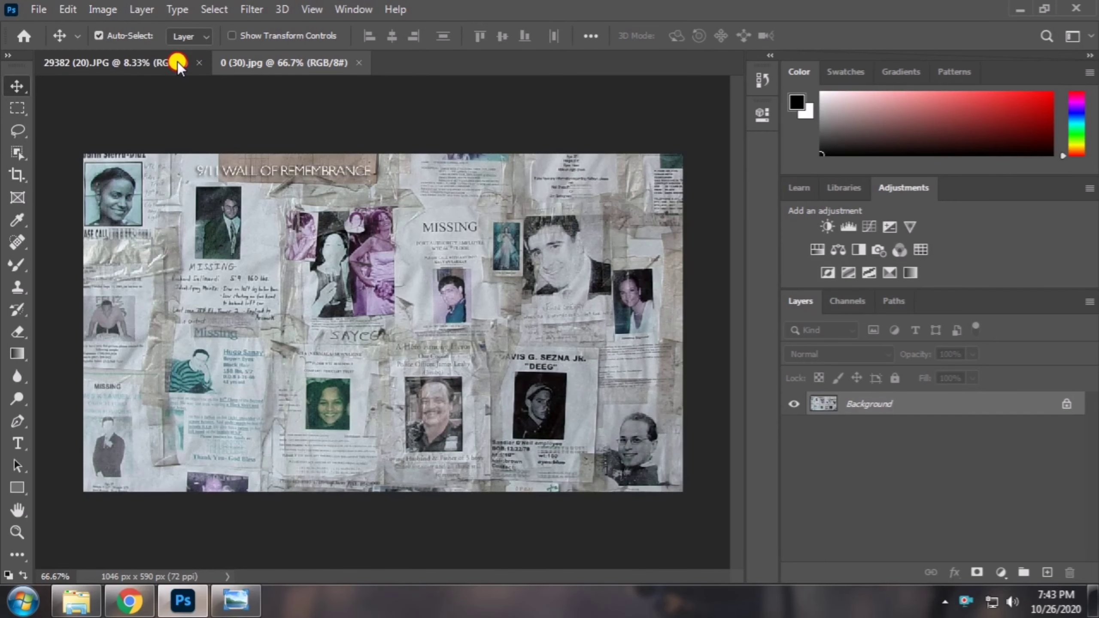
On the boy photo, zoom in to check his face and cap, then run Select Subject from Quick Selection
click(177, 62)
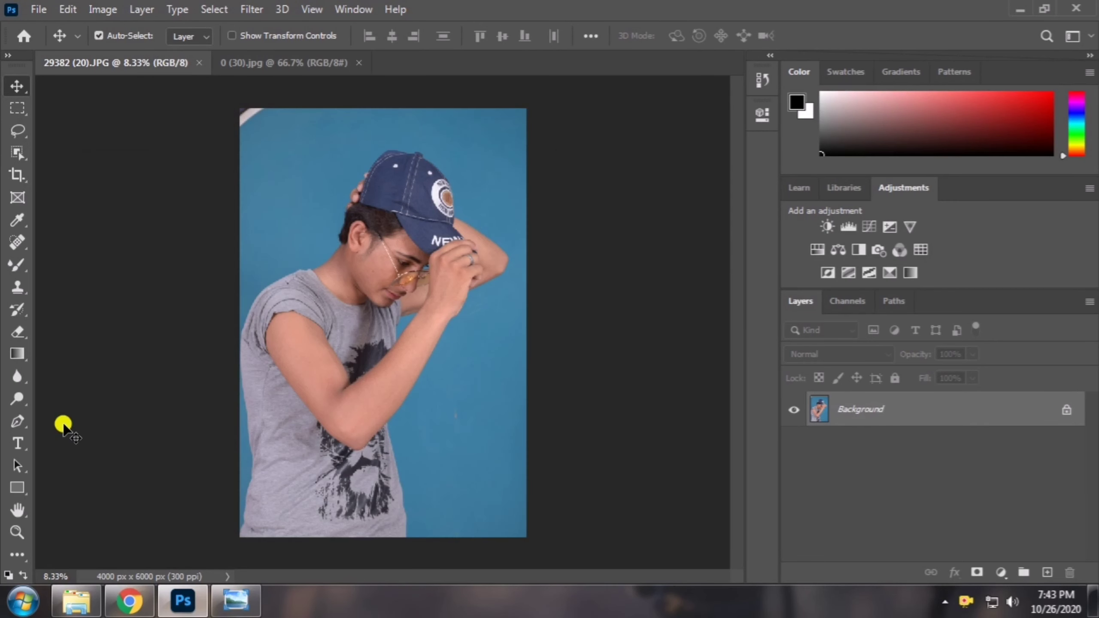
click(16, 531)
drag(402, 213, 285, 300)
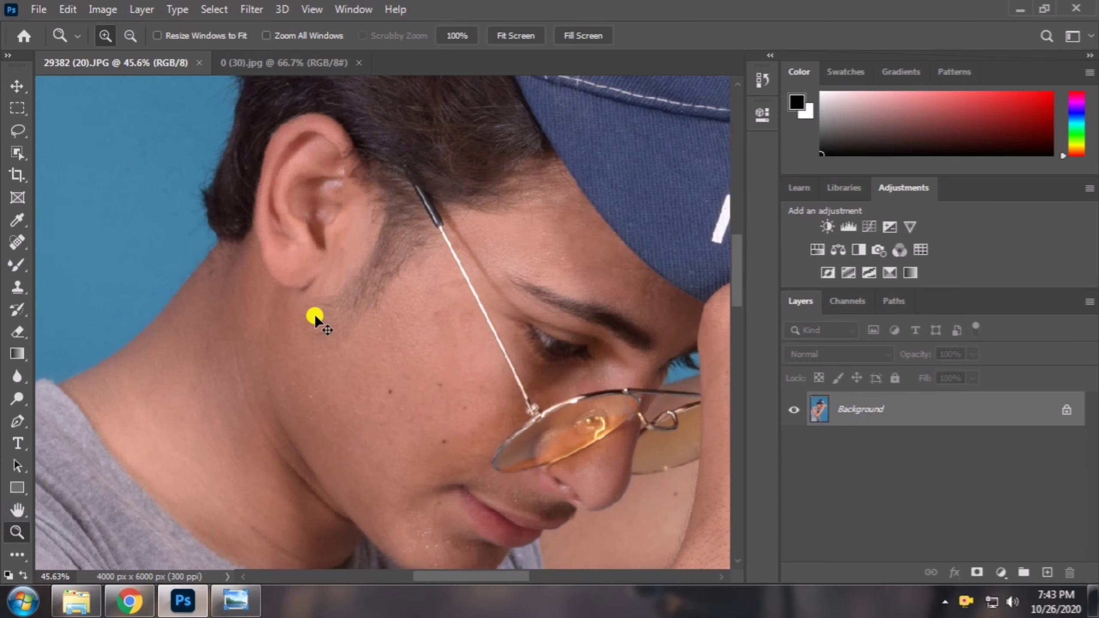
key(ctrl+minus)
key(ctrl+minus)
key(ctrl+minus)
click(8, 154)
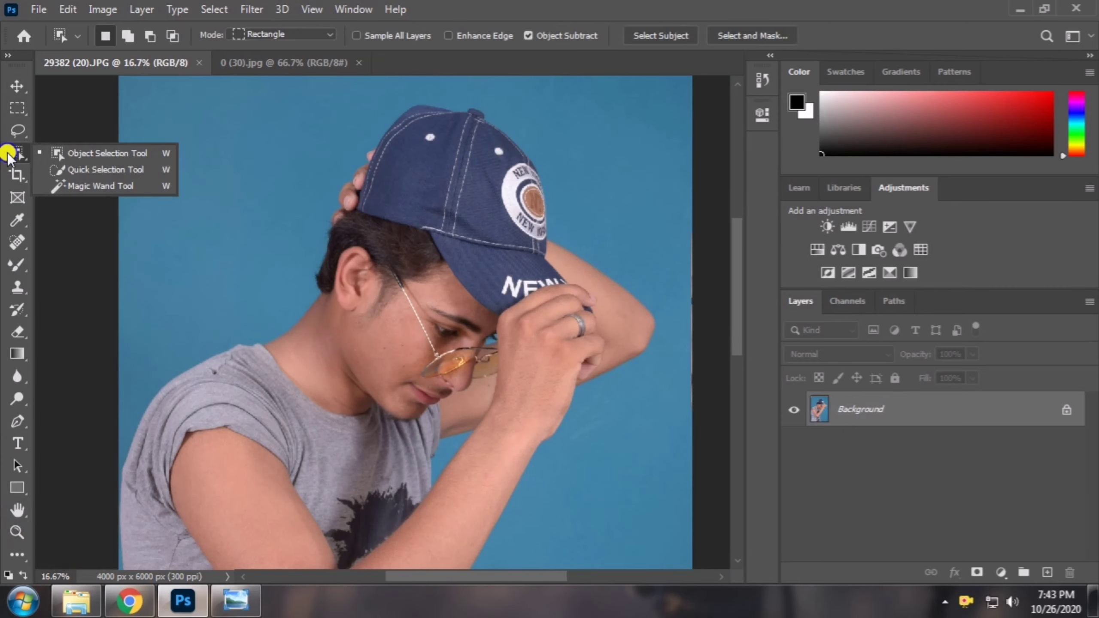
click(60, 168)
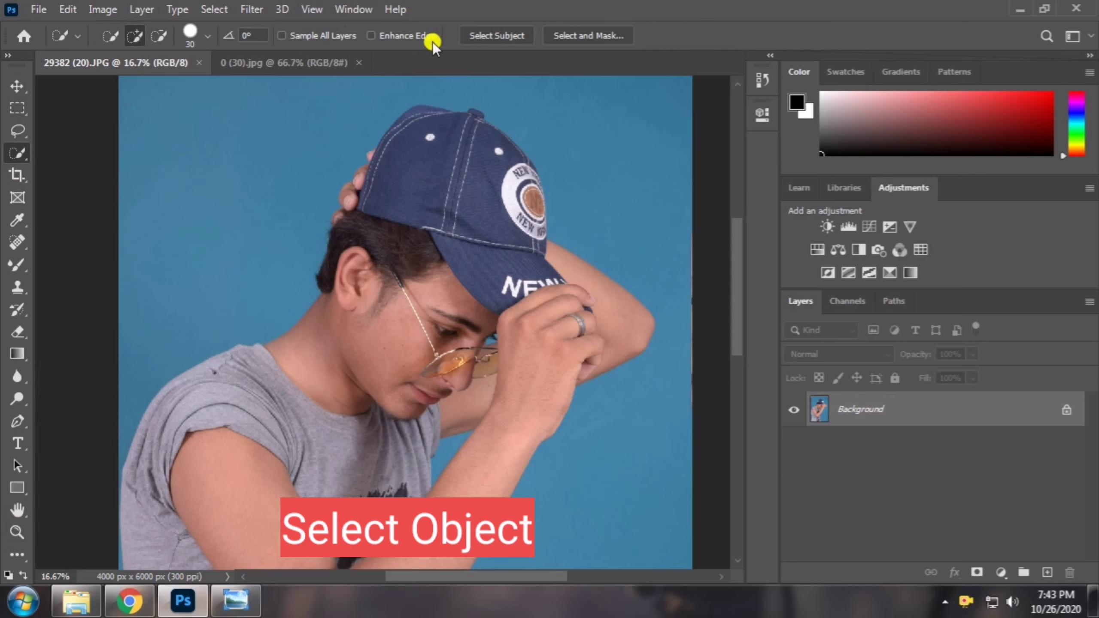
click(496, 38)
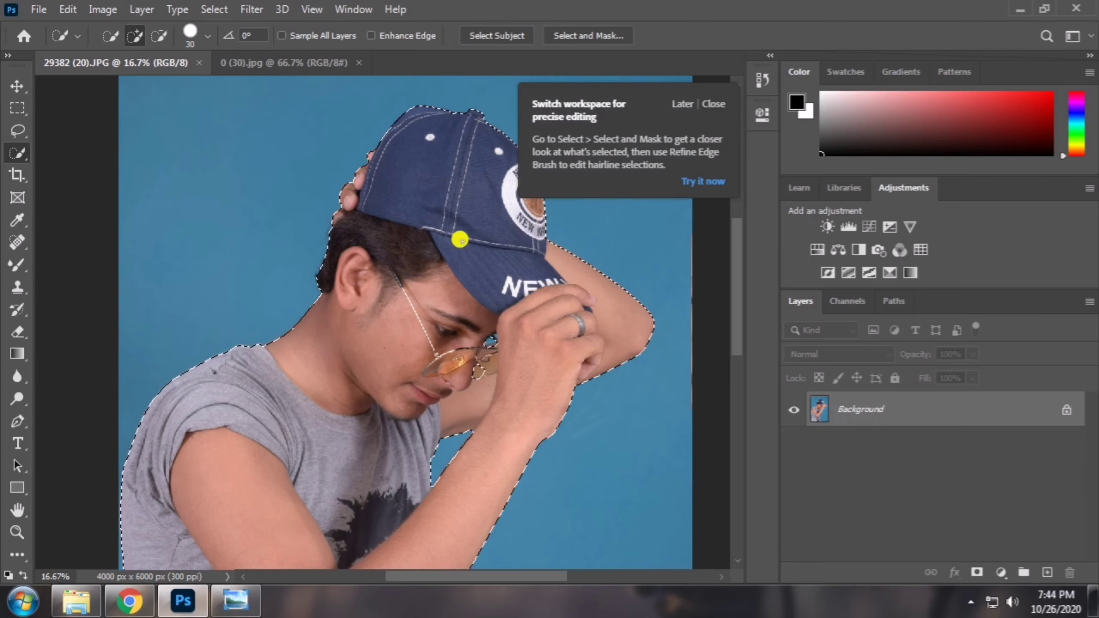
Refine the selection at the glasses: subtract the area beside the lens, re-add the area below the eyebrow
click(709, 99)
scroll(510, 269, down, 2)
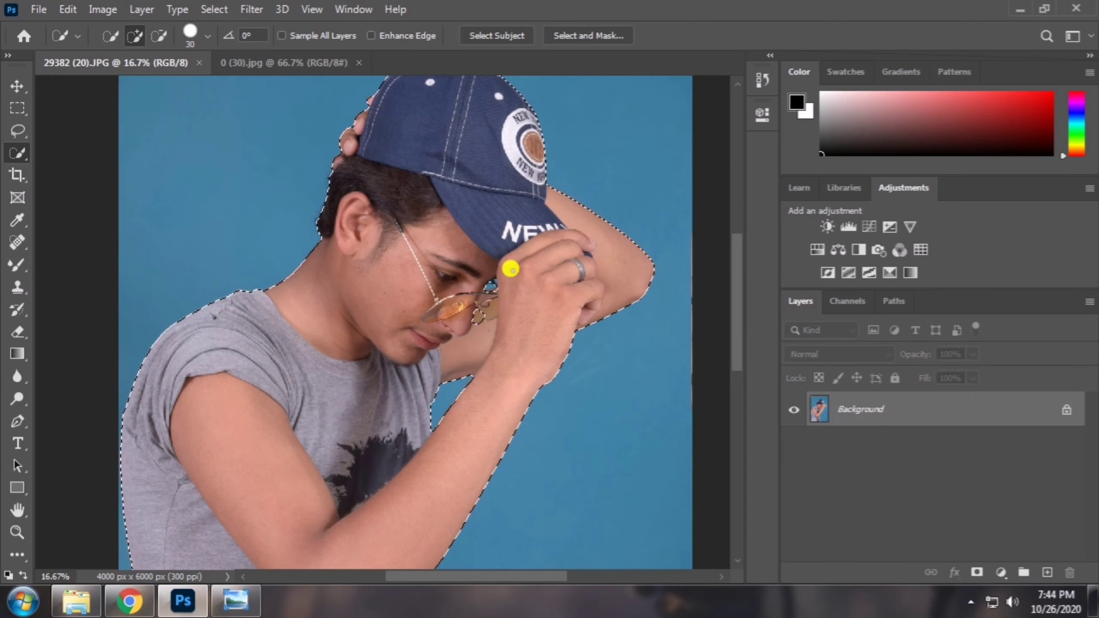
scroll(510, 268, down, 5)
scroll(510, 267, down, 3)
scroll(510, 265, down, 3)
scroll(510, 265, up, 5)
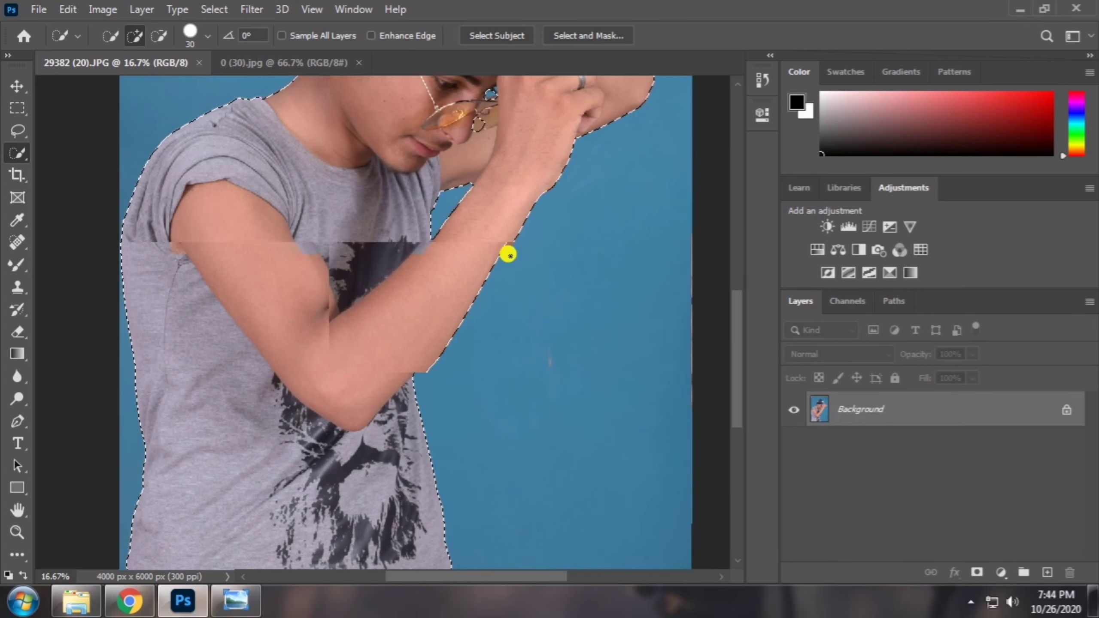
scroll(505, 253, up, 5)
scroll(503, 246, up, 2)
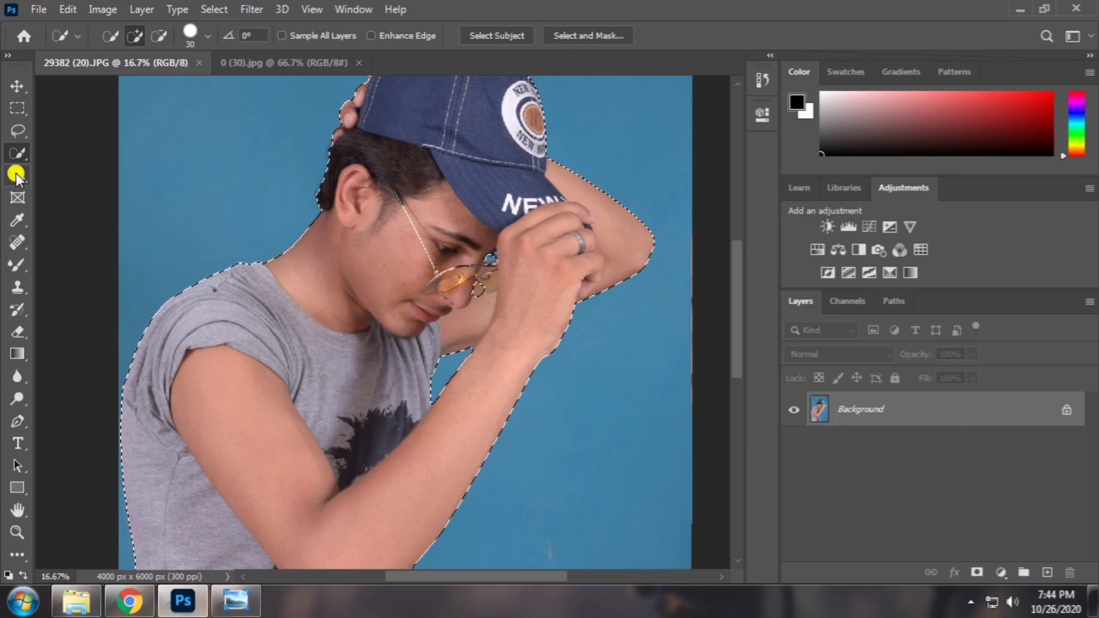
click(159, 35)
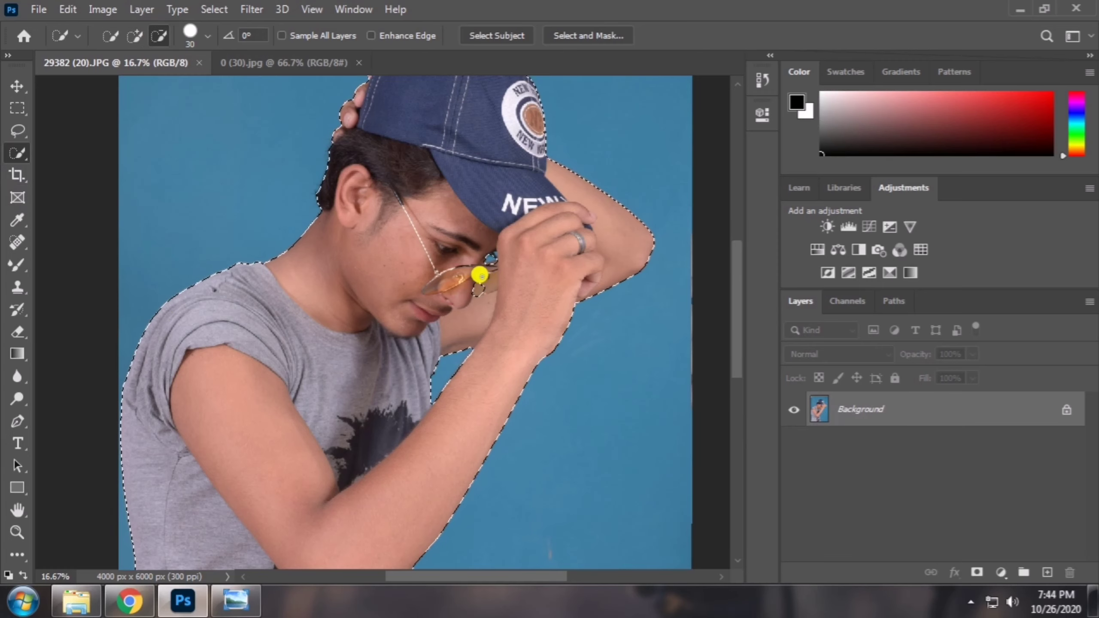
drag(478, 275, 478, 309)
click(134, 36)
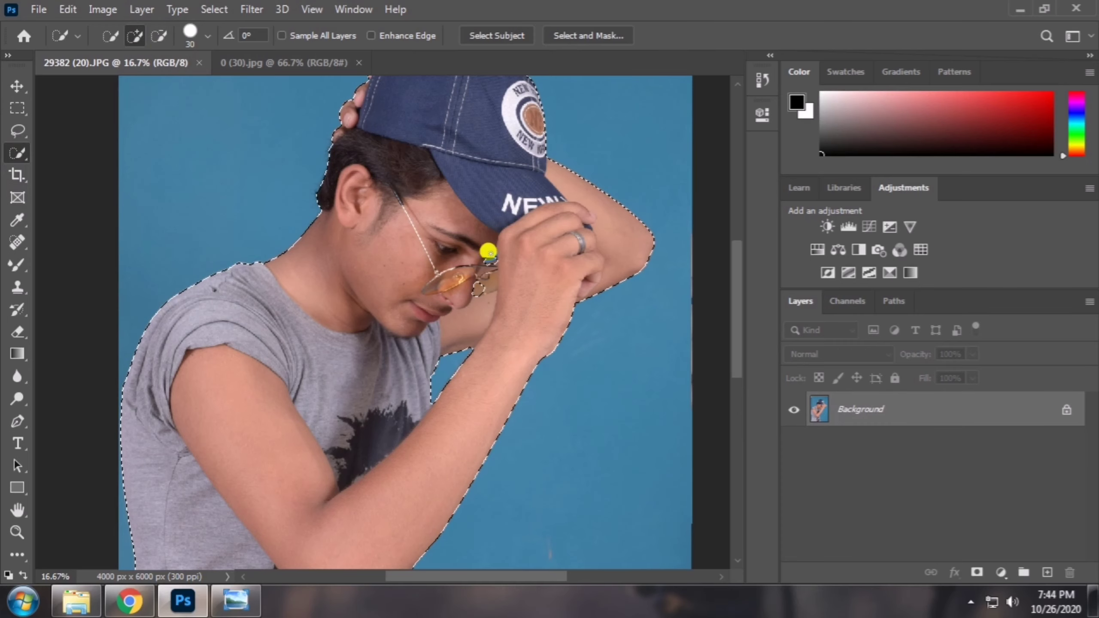
click(478, 280)
mouse_move(478, 281)
mouse_down()
mouse_move(490, 250)
mouse_move(498, 260)
mouse_up()
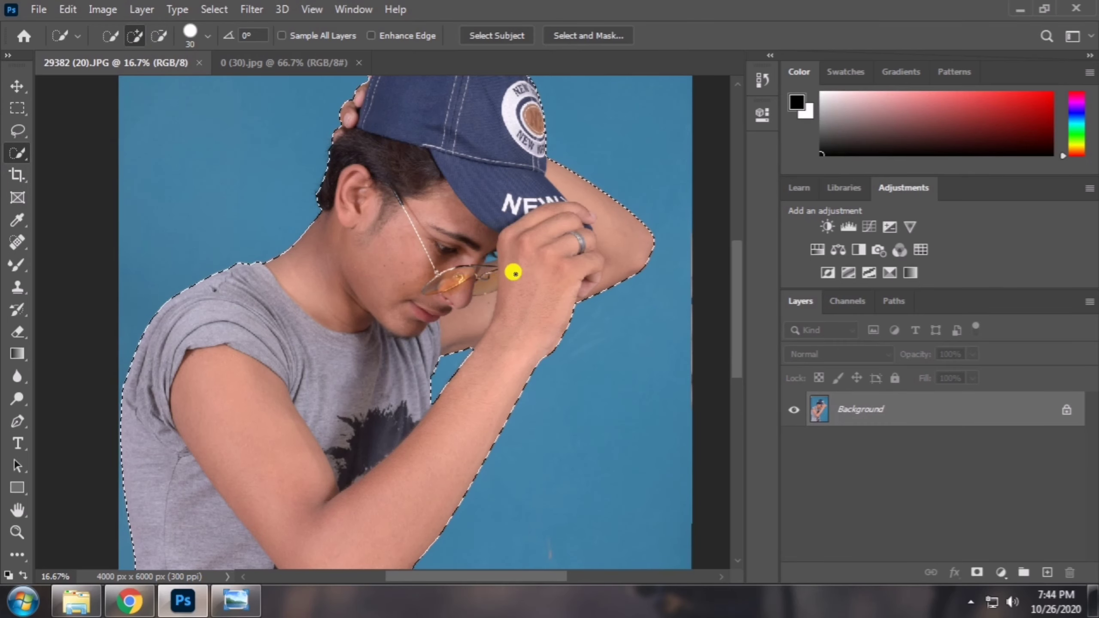
Add a layer mask that hides the blue background around the selected boy
scroll(510, 267, up, 2)
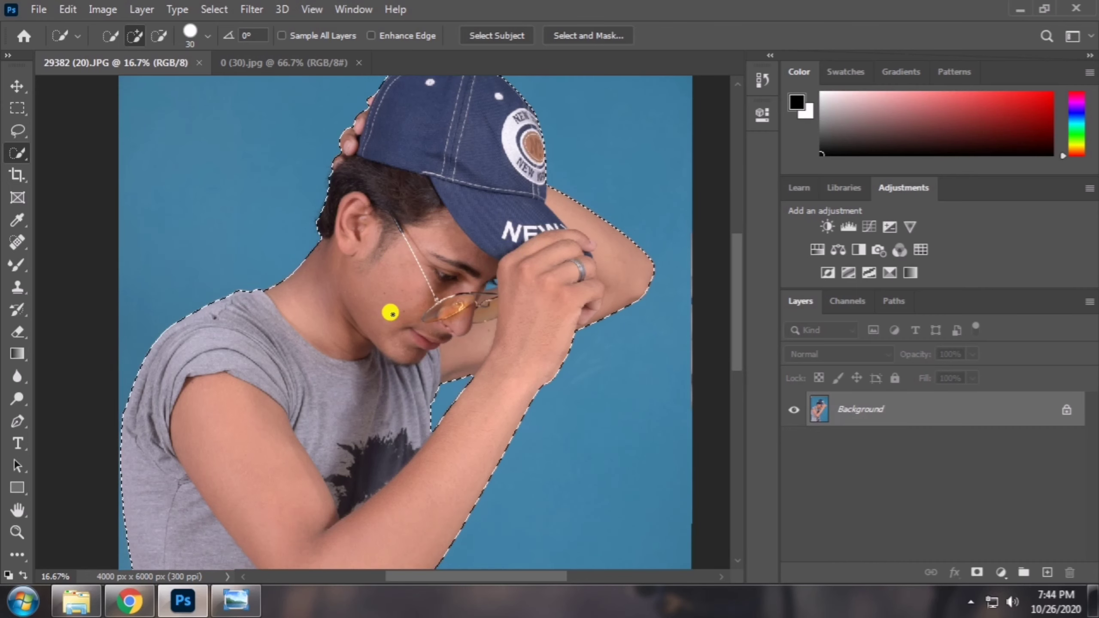
scroll(390, 313, down, 5)
scroll(387, 307, down, 5)
scroll(388, 307, down, 3)
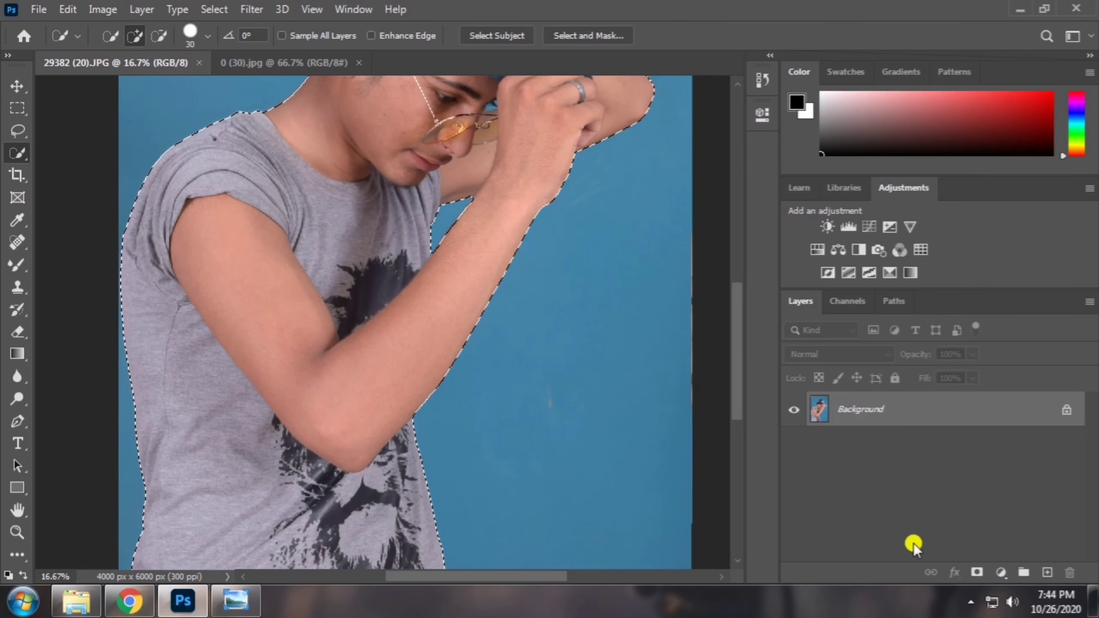
click(973, 572)
Magic-erase the leftover blue and light patches beside the glasses and eye on Layer 0
scroll(558, 333, up, 7)
scroll(545, 319, up, 4)
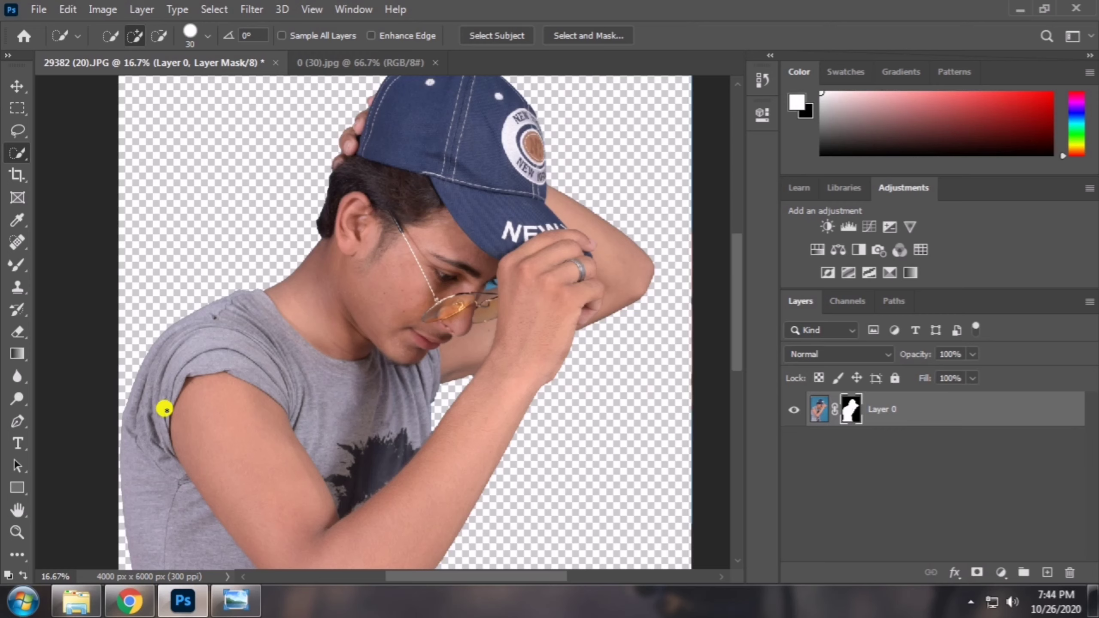
click(15, 331)
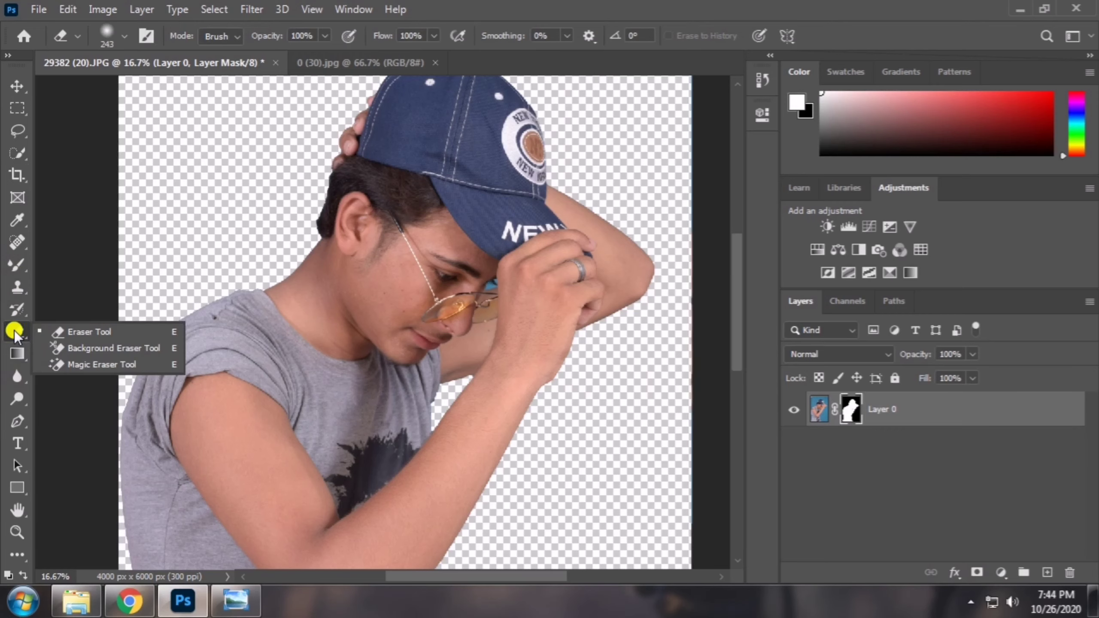
click(66, 364)
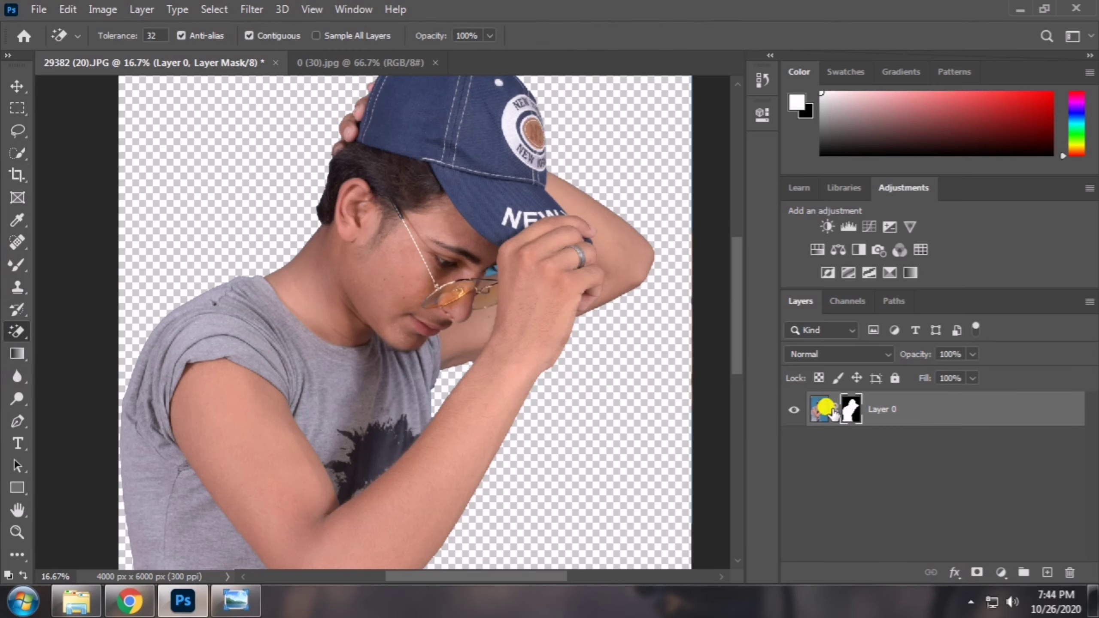
click(816, 409)
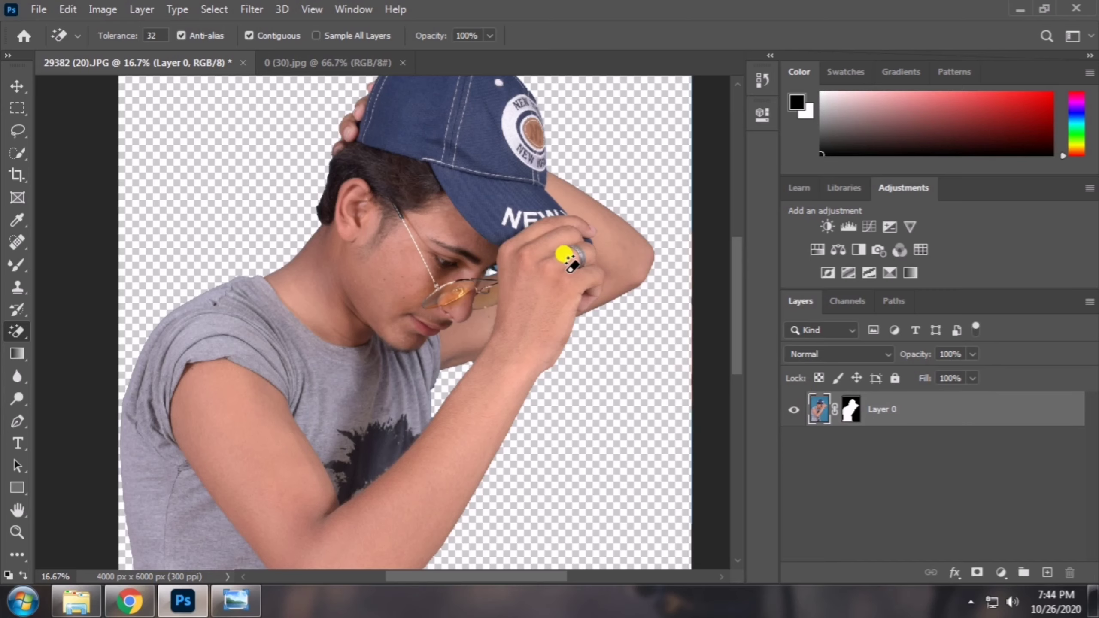
click(490, 268)
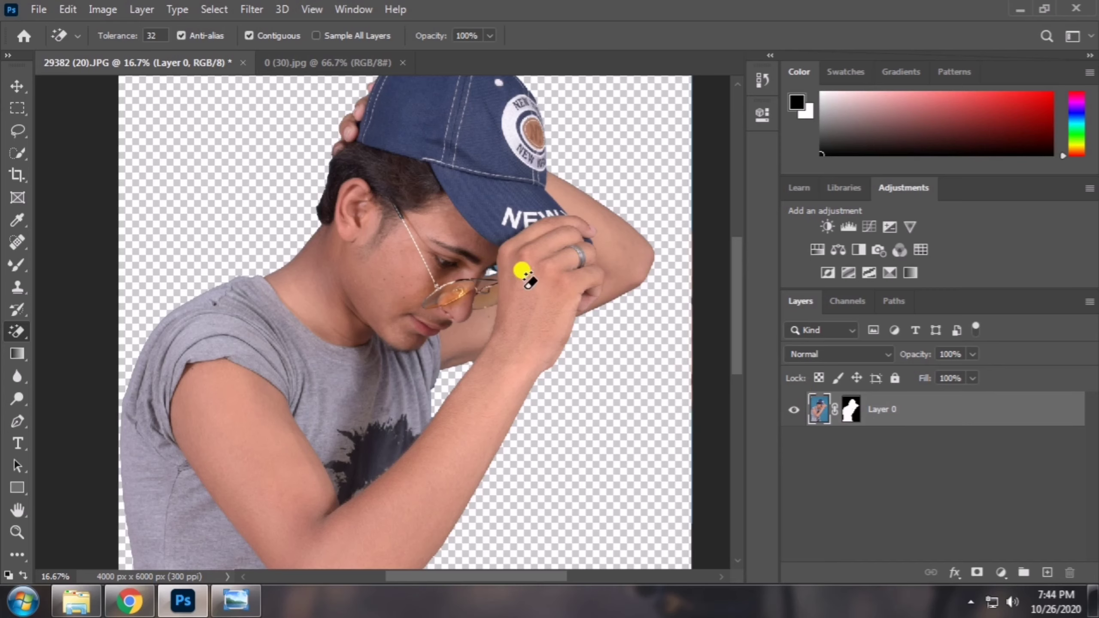
click(17, 531)
click(458, 302)
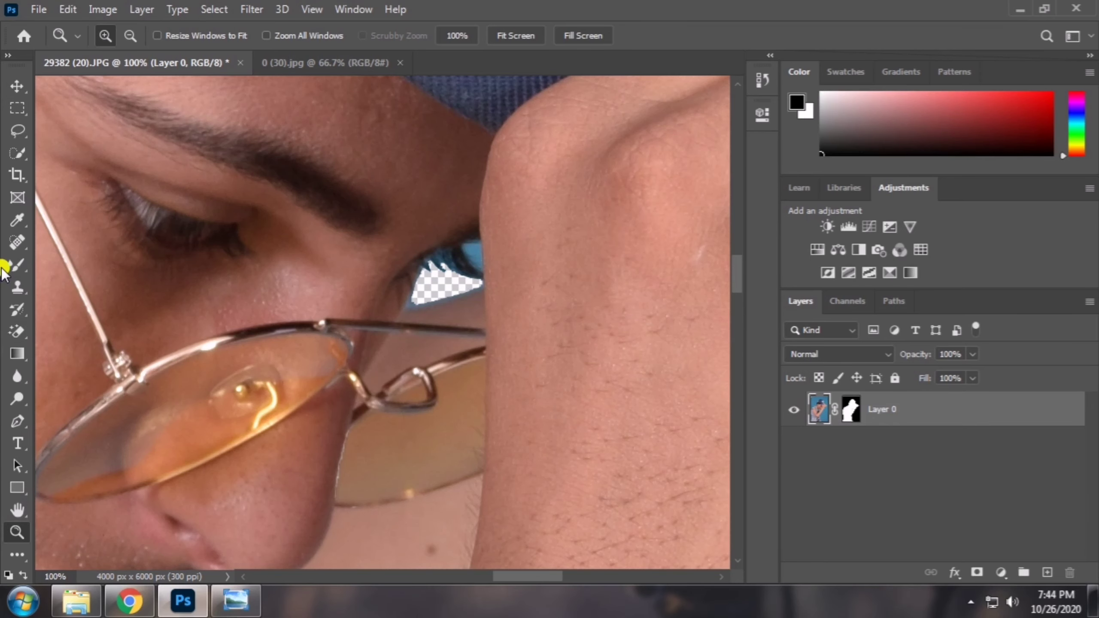
click(17, 331)
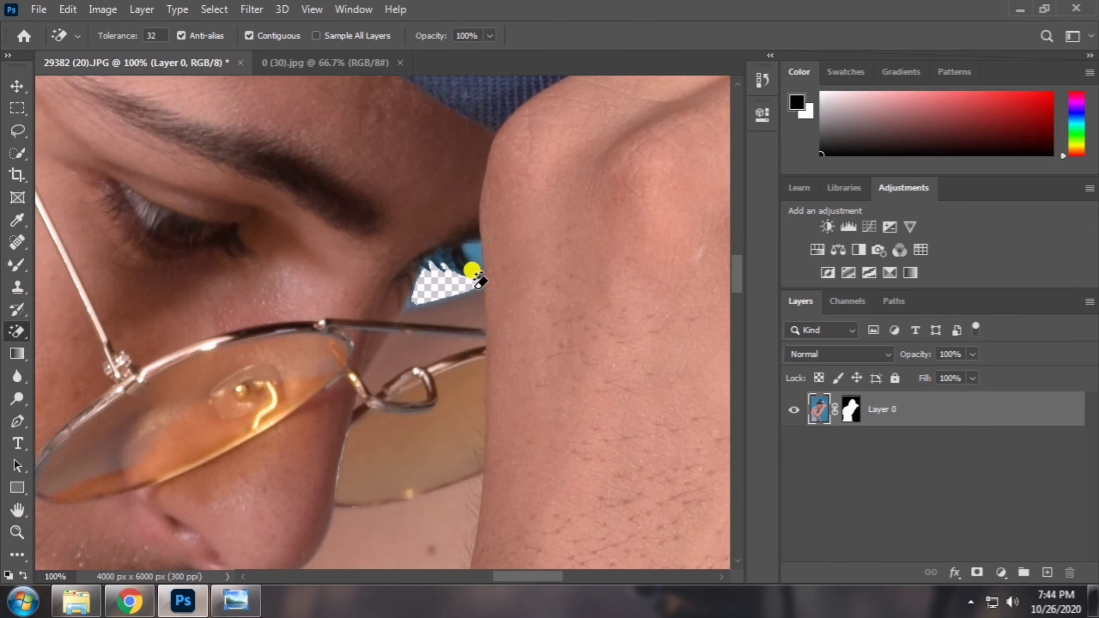
click(474, 256)
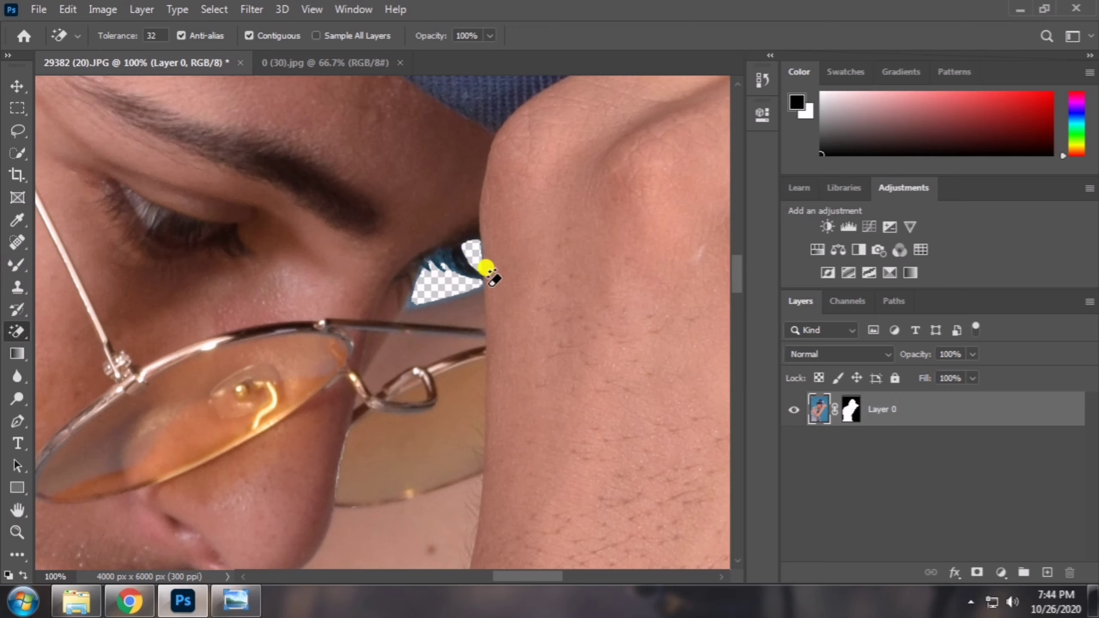
Set the Eraser to a 9 px brush and zoom back out to the full cutout
right_click(18, 331)
click(78, 329)
right_click(528, 307)
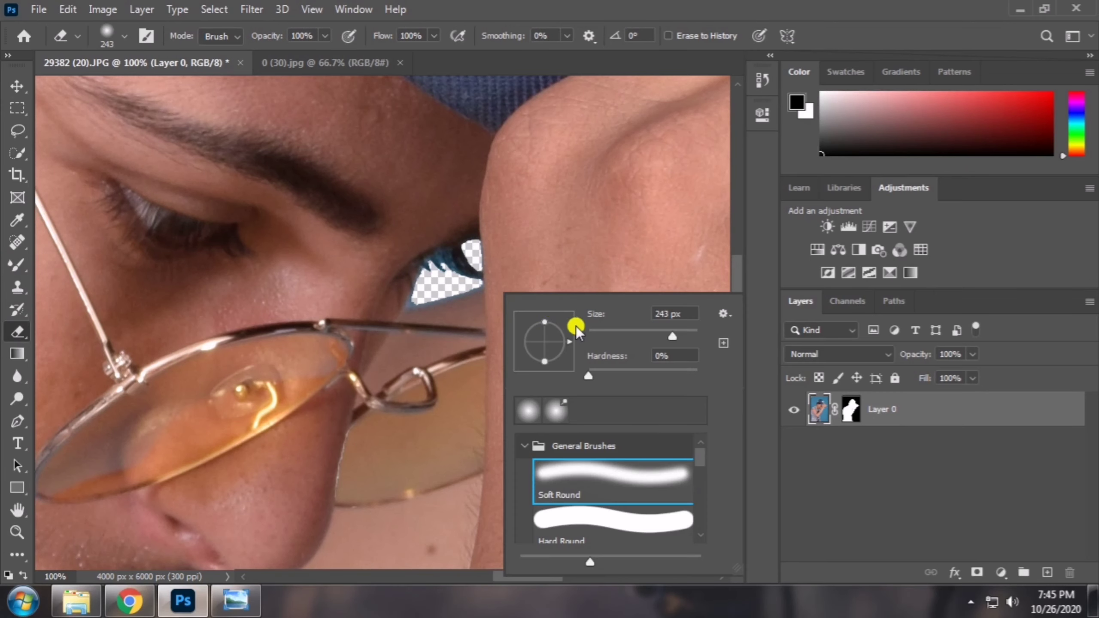
drag(597, 332, 592, 336)
click(422, 276)
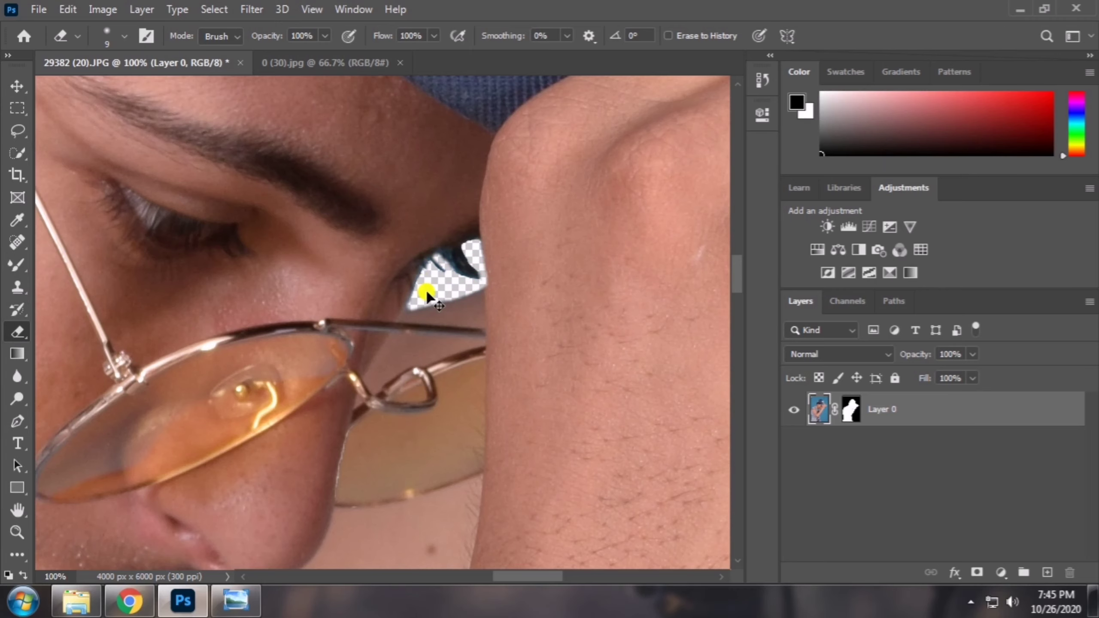
scroll(427, 293, down, 3)
scroll(427, 294, down, 2)
scroll(427, 293, down, 2)
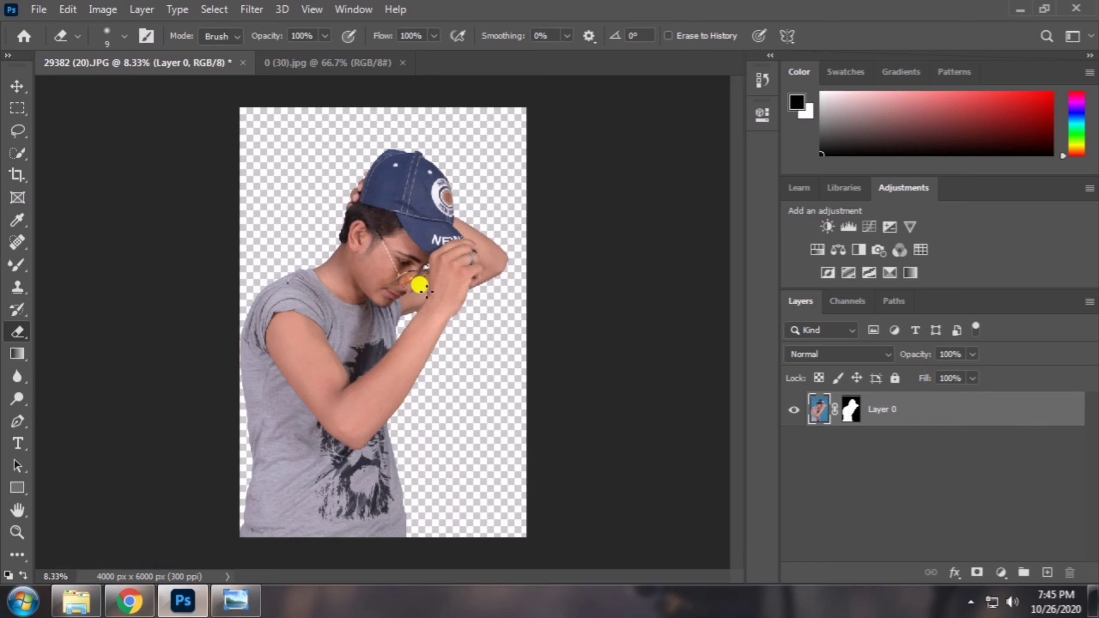
Drag the missing-posters wall image into the boy's document with the Move tool
key(v)
click(328, 62)
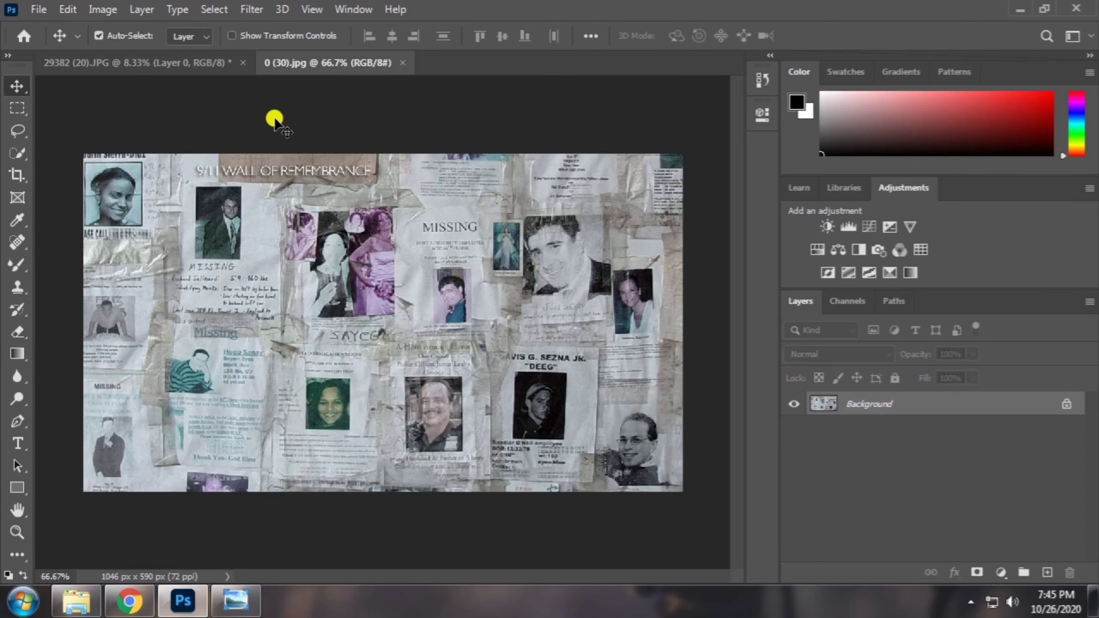
drag(240, 83, 216, 63)
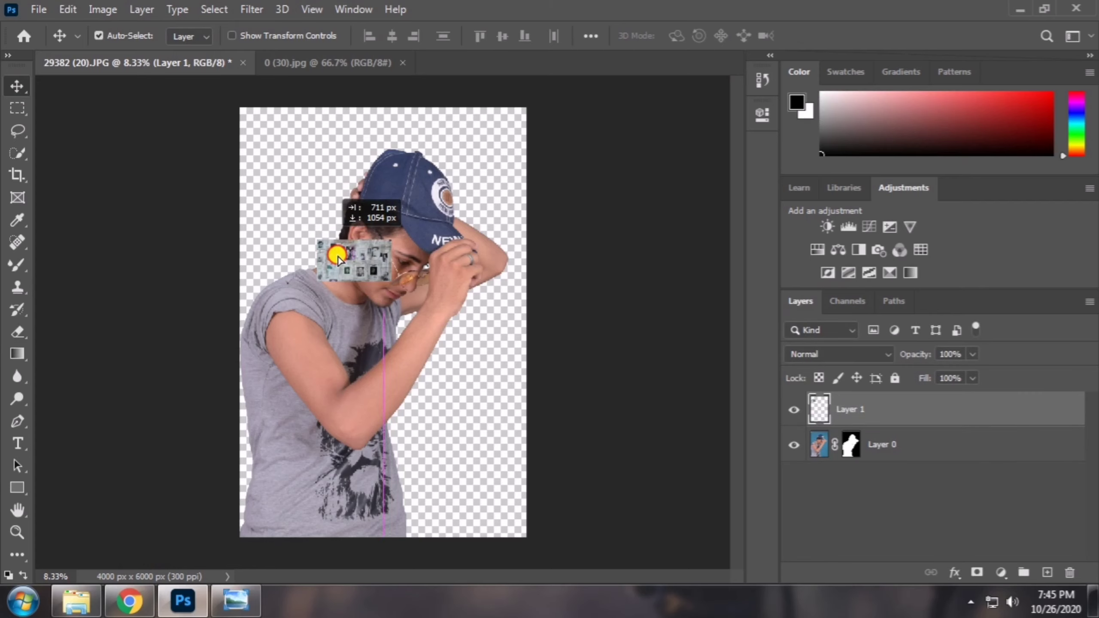
mouse_move(216, 64)
mouse_down()
mouse_move(342, 262)
mouse_move(745, 480)
mouse_up()
Scale the wall image up to fill the canvas and move Layer 1 below Layer 0
key(ctrl+t)
drag(309, 235, 69, 117)
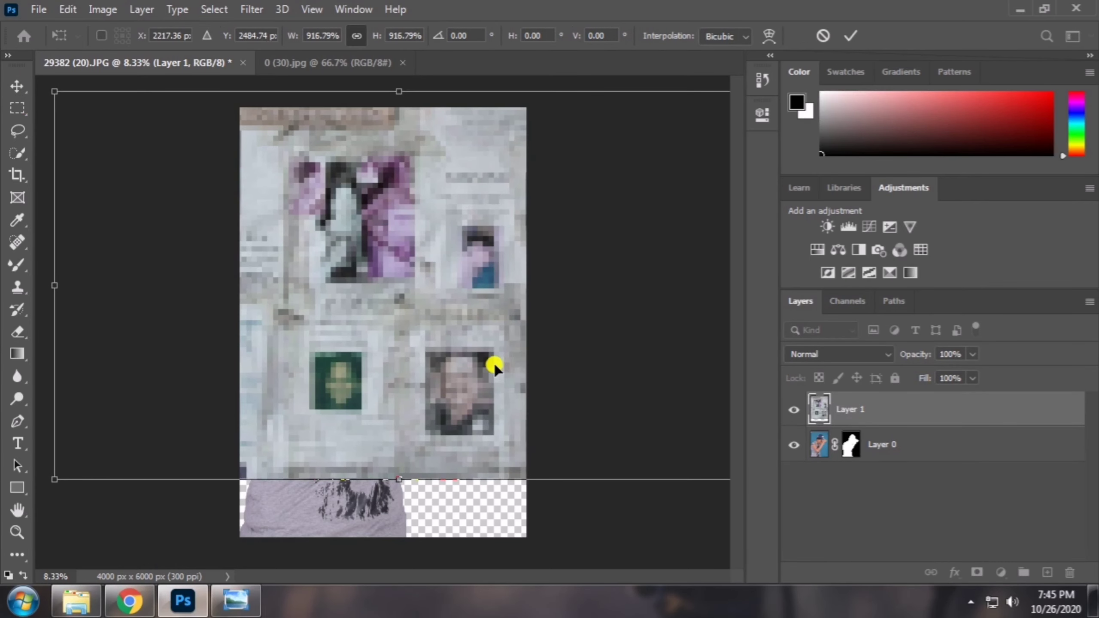
drag(490, 363, 314, 343)
drag(528, 451, 666, 523)
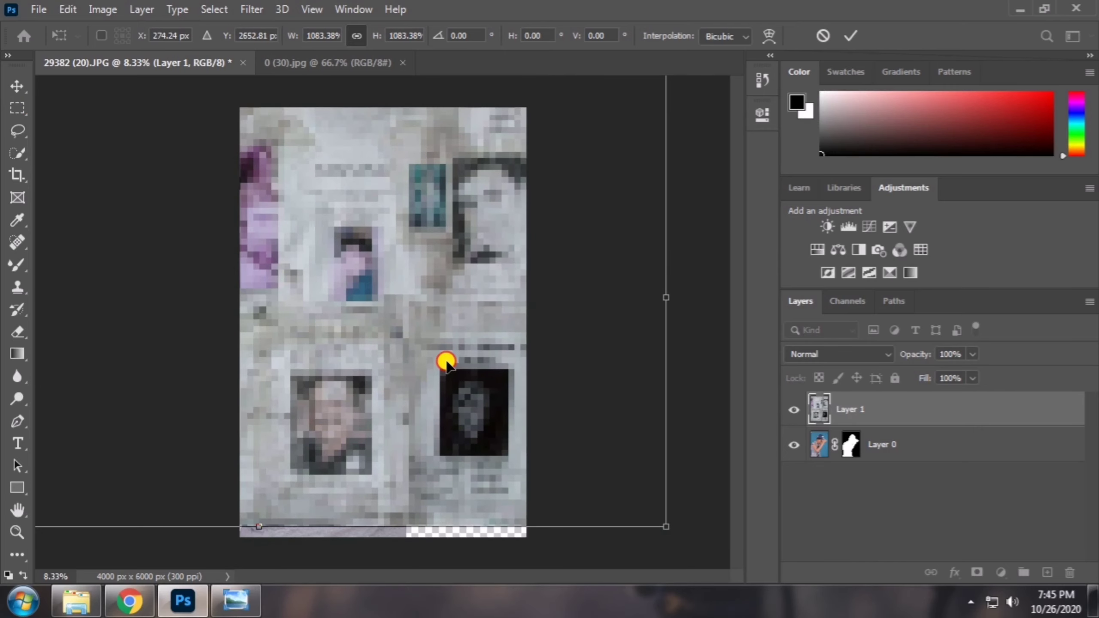
drag(444, 363, 403, 364)
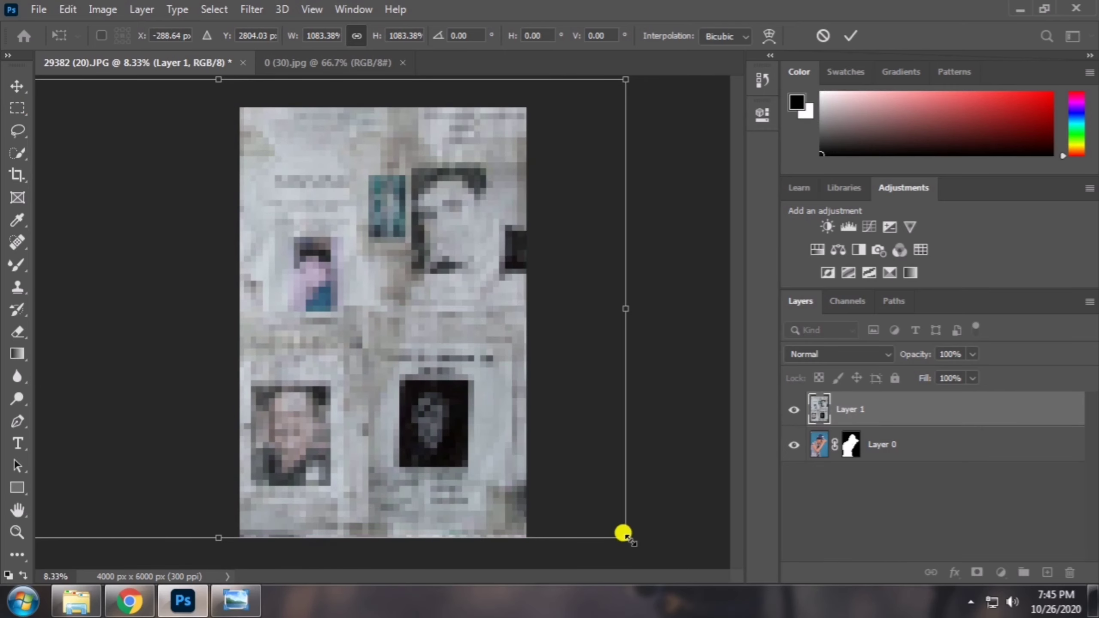
key(Return)
drag(891, 424, 883, 448)
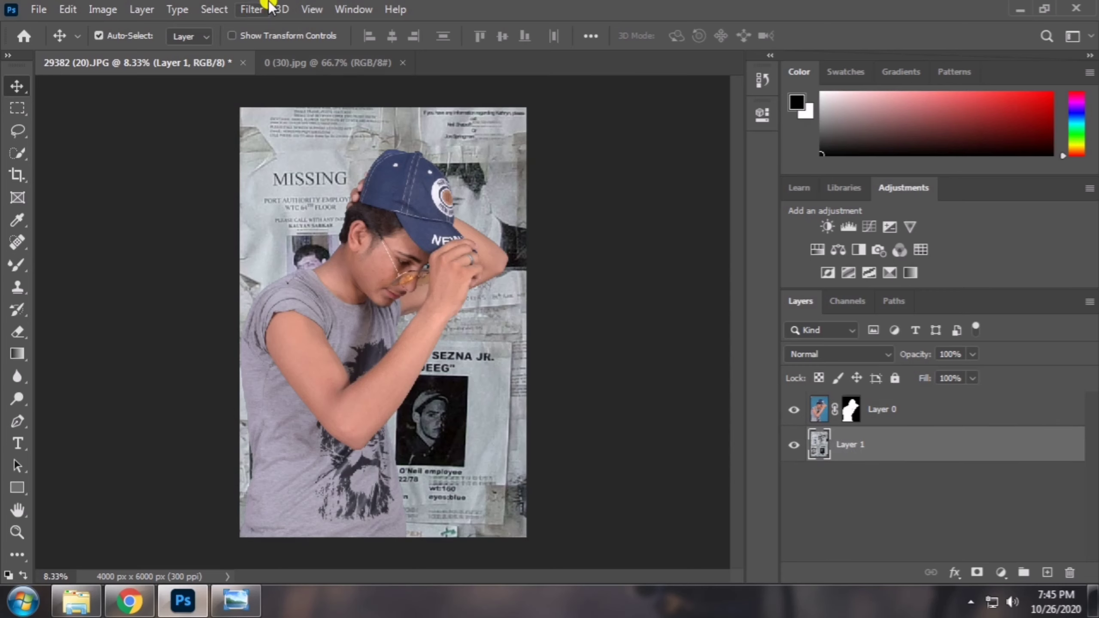
Apply a Gaussian Blur with a radius of about 16.6 px to the wall layer
click(252, 9)
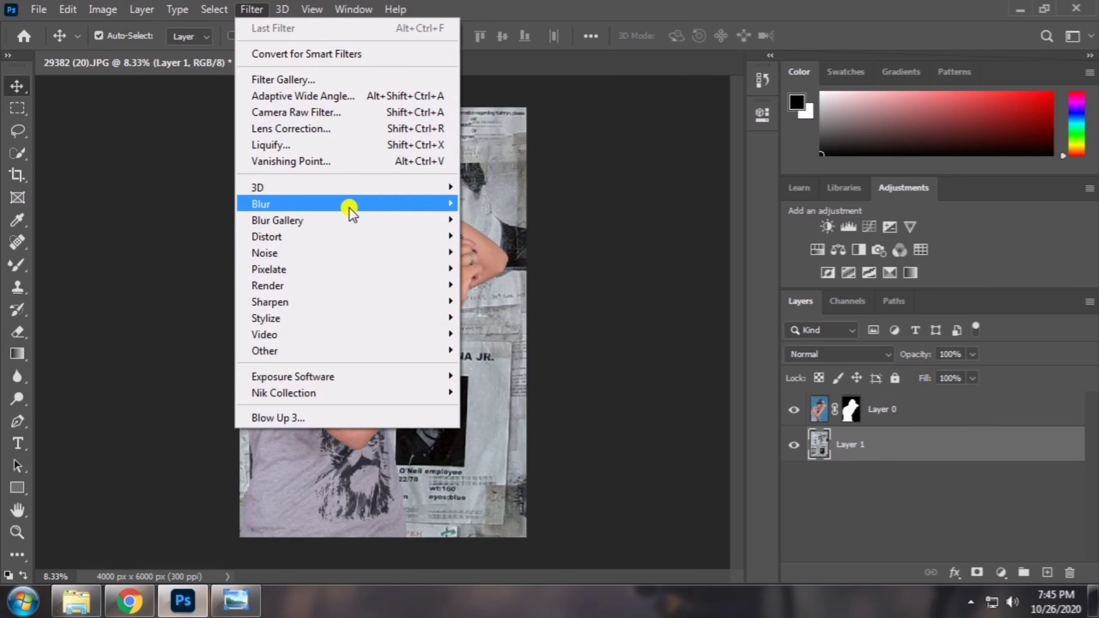
mouse_move(343, 204)
click(503, 265)
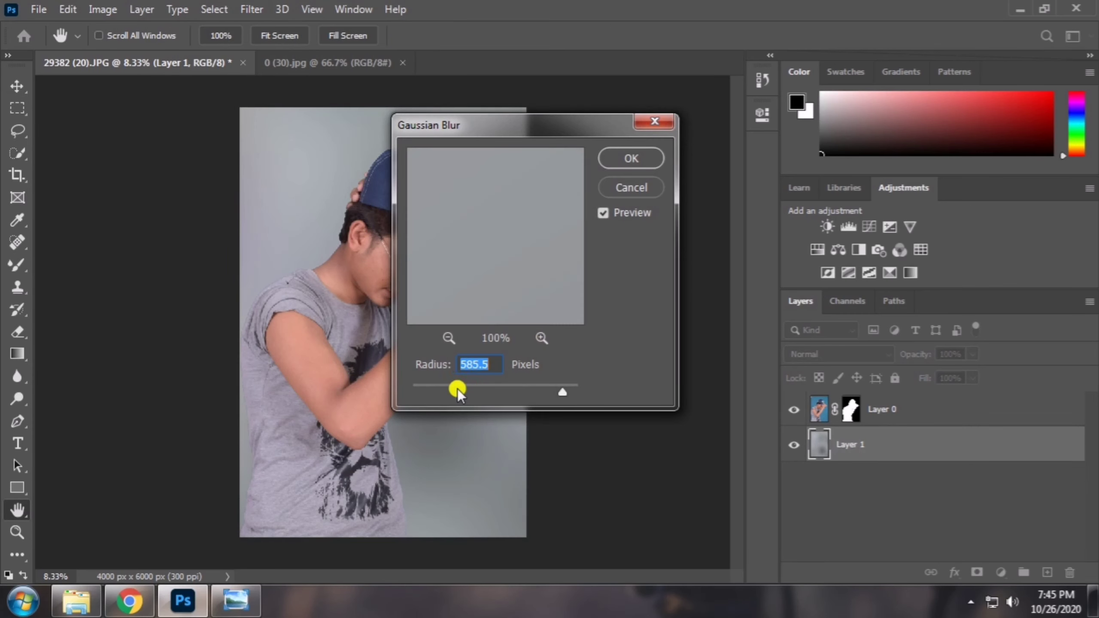
click(455, 387)
drag(537, 126, 706, 128)
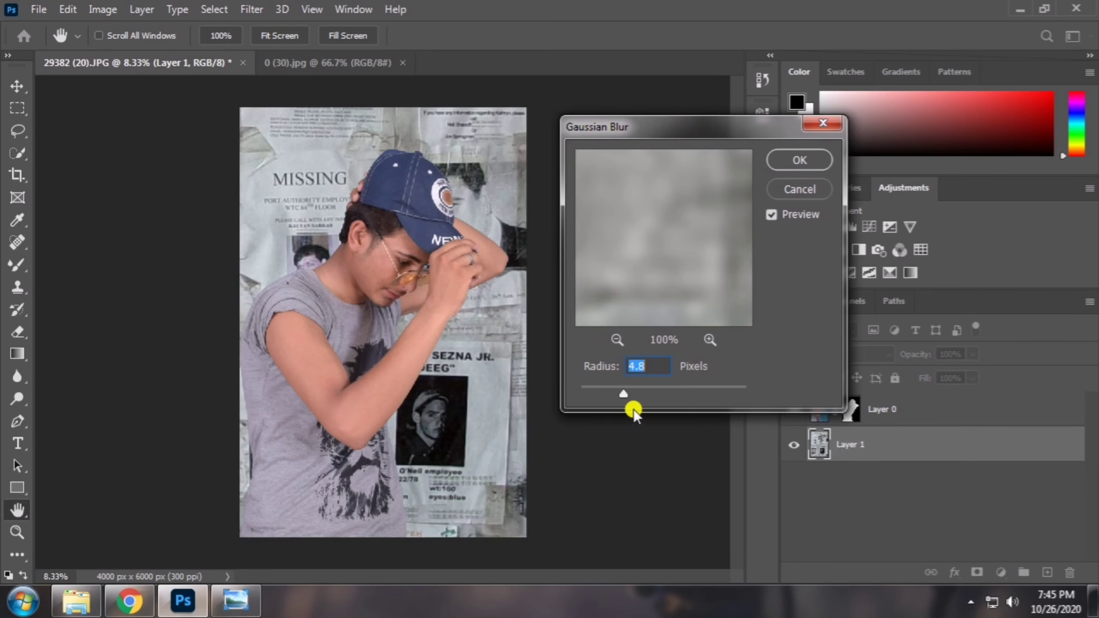
mouse_move(639, 380)
mouse_down()
mouse_move(669, 388)
mouse_move(651, 389)
mouse_up()
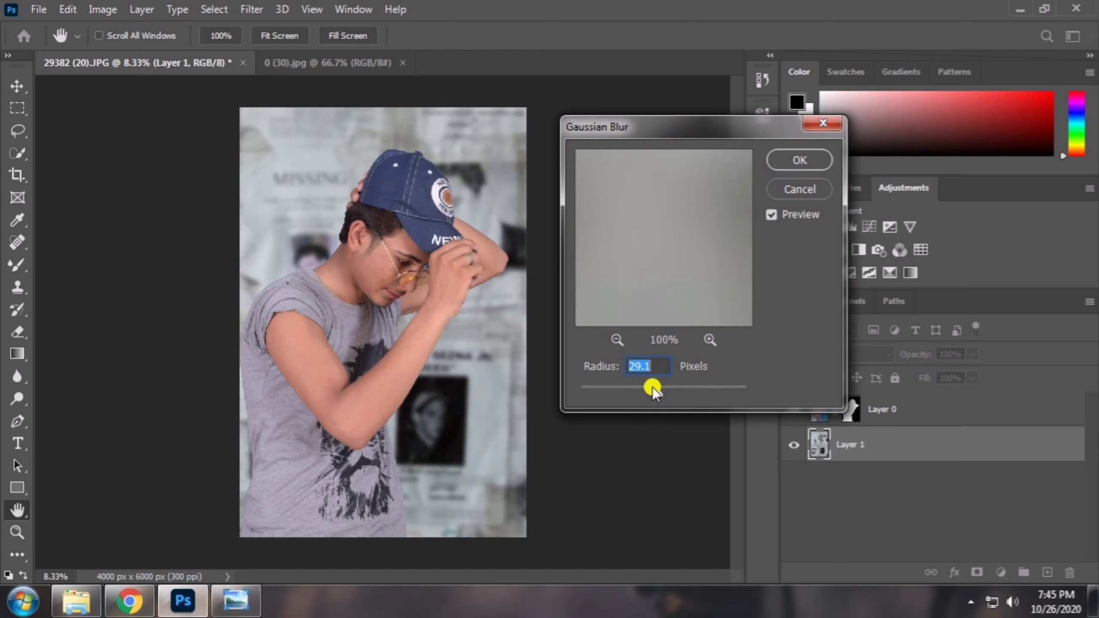
click(787, 156)
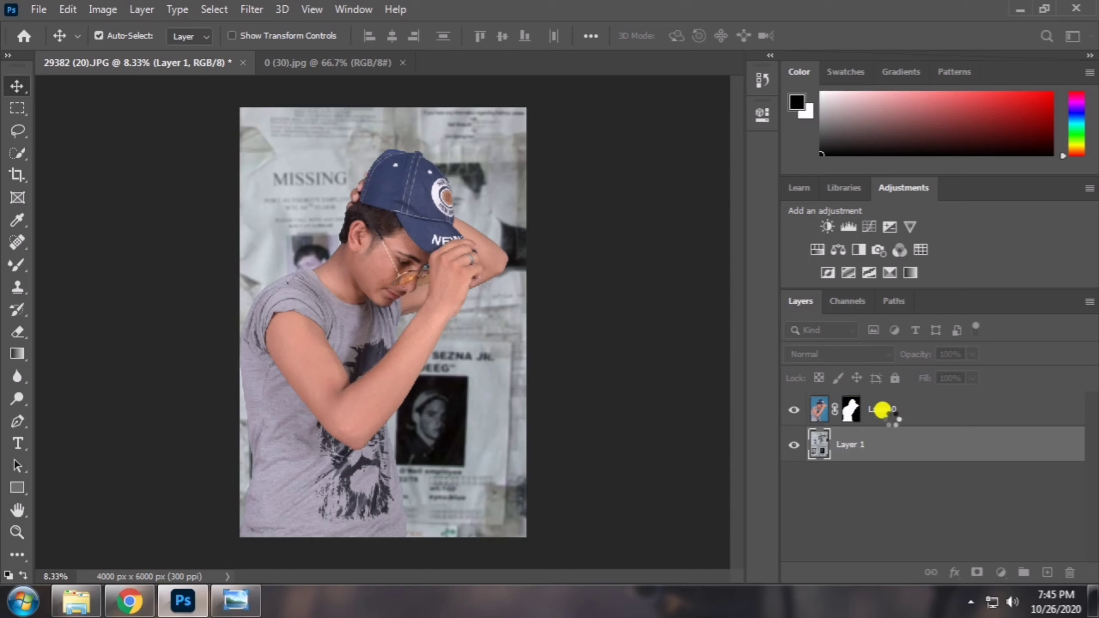
Apply Layer 0's mask permanently, then zoom in on the boy's face to check the edges
click(848, 407)
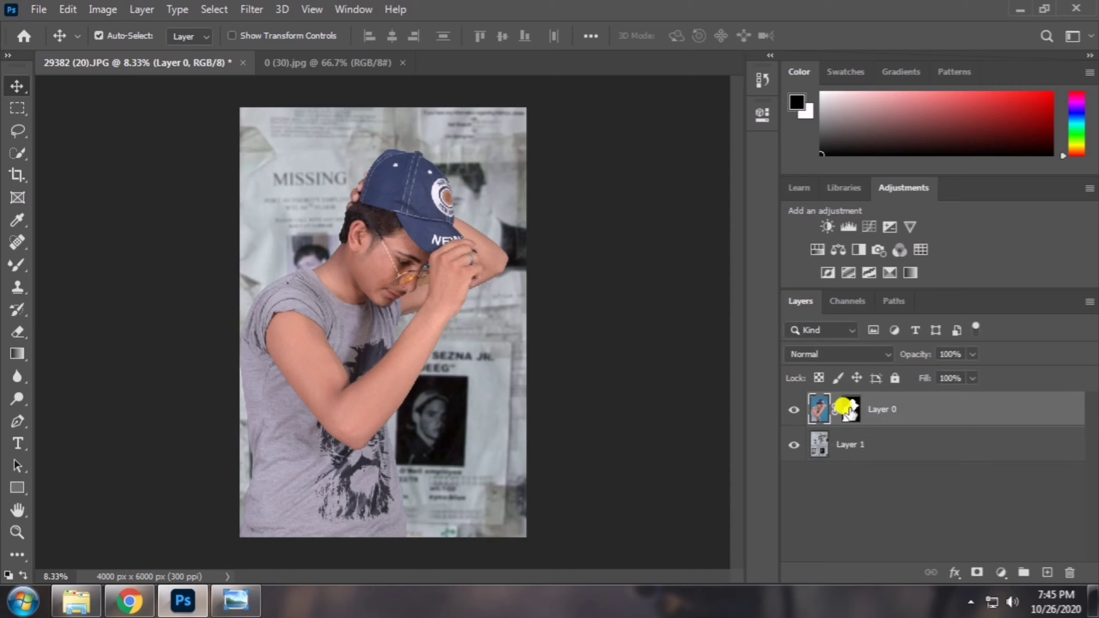
right_click(850, 409)
click(870, 457)
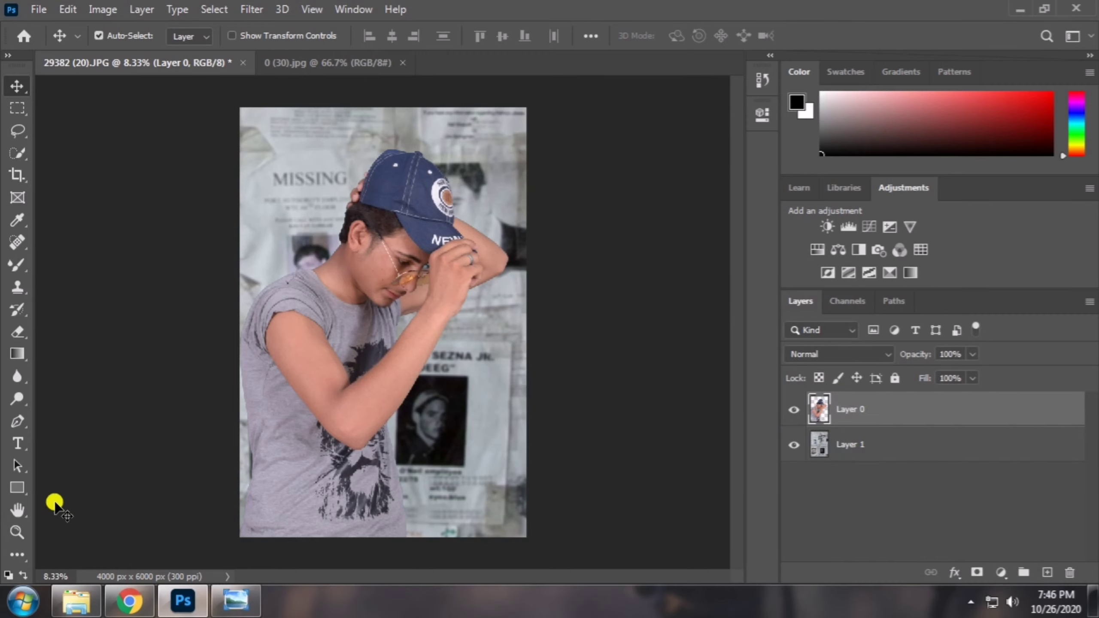
key(z)
click(450, 267)
scroll(240, 233, up, 2)
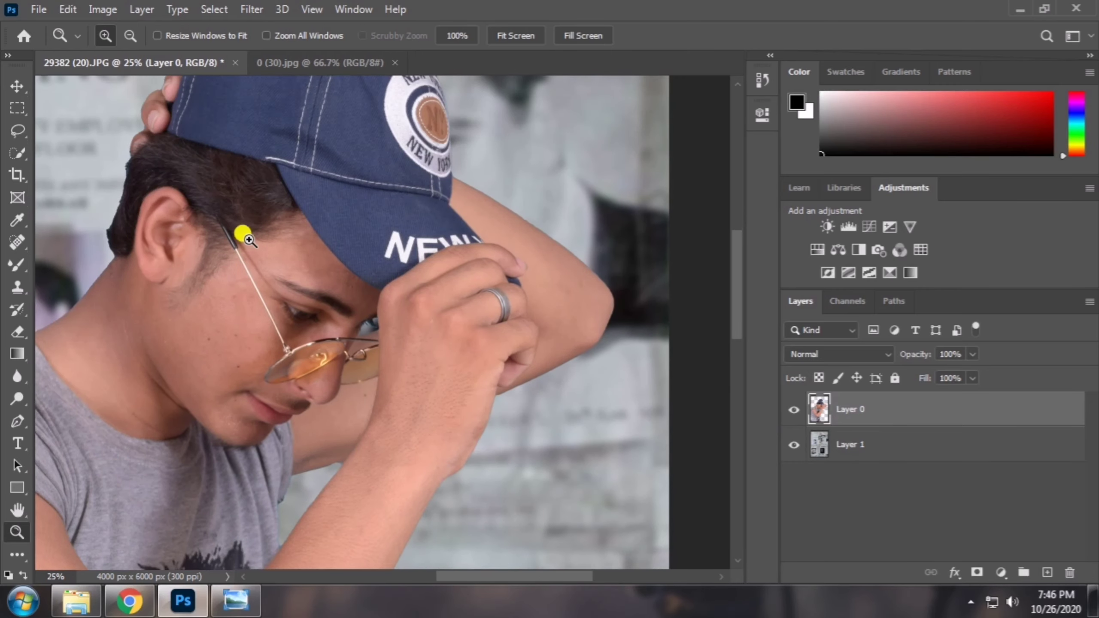
scroll(89, 172, up, 3)
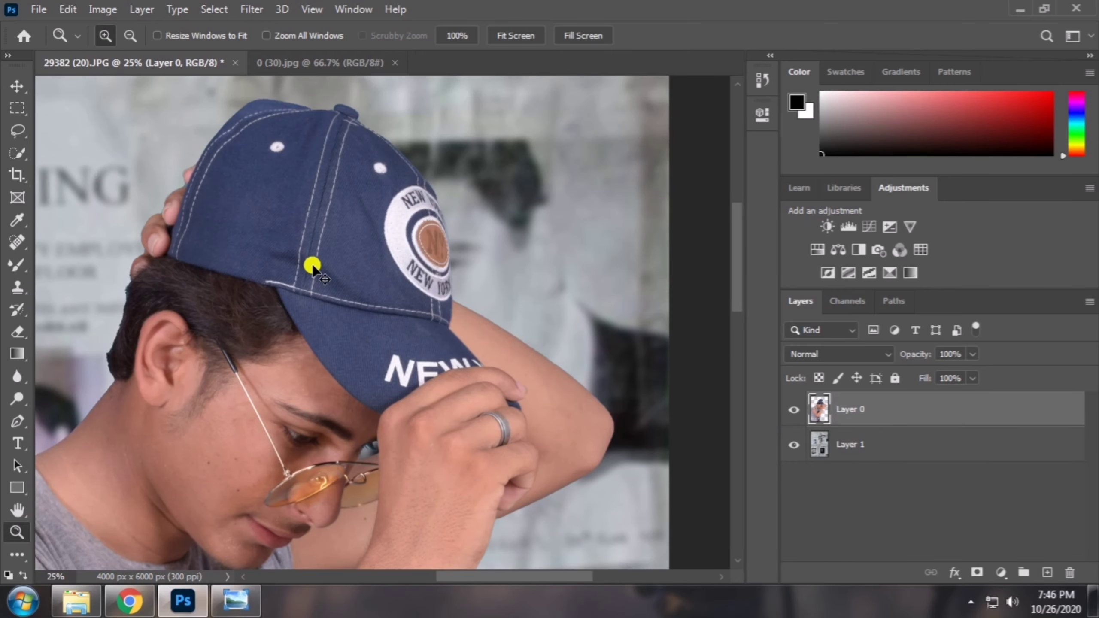
scroll(312, 266, down, 4)
scroll(318, 261, up, 1)
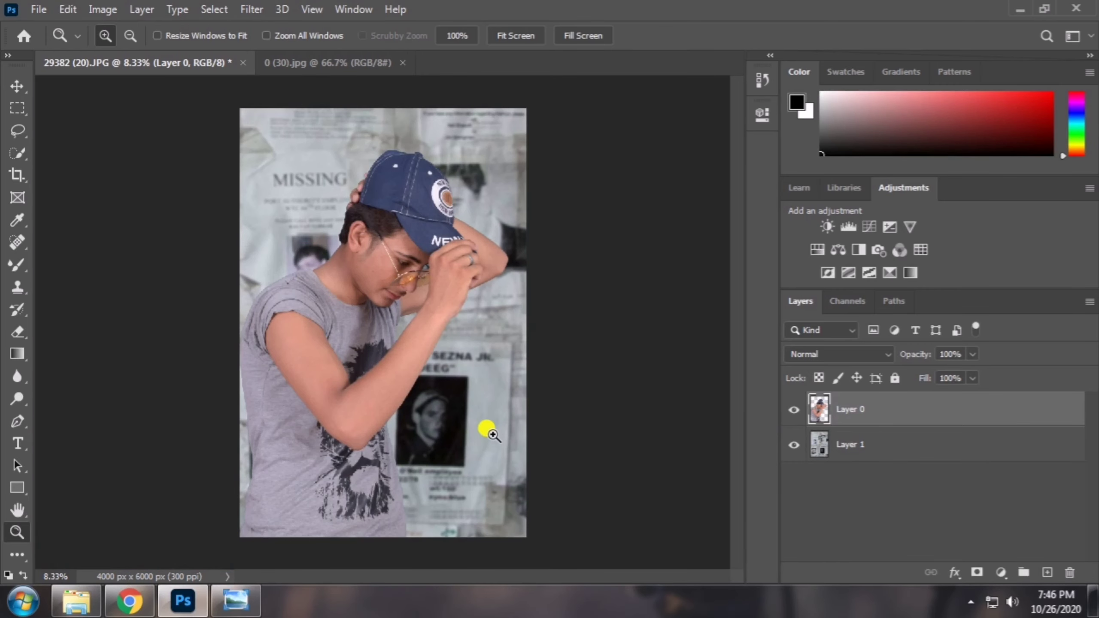
Open the Camera Raw Filter and set Contrast +78, Highlights -81, Shadows +62
click(255, 9)
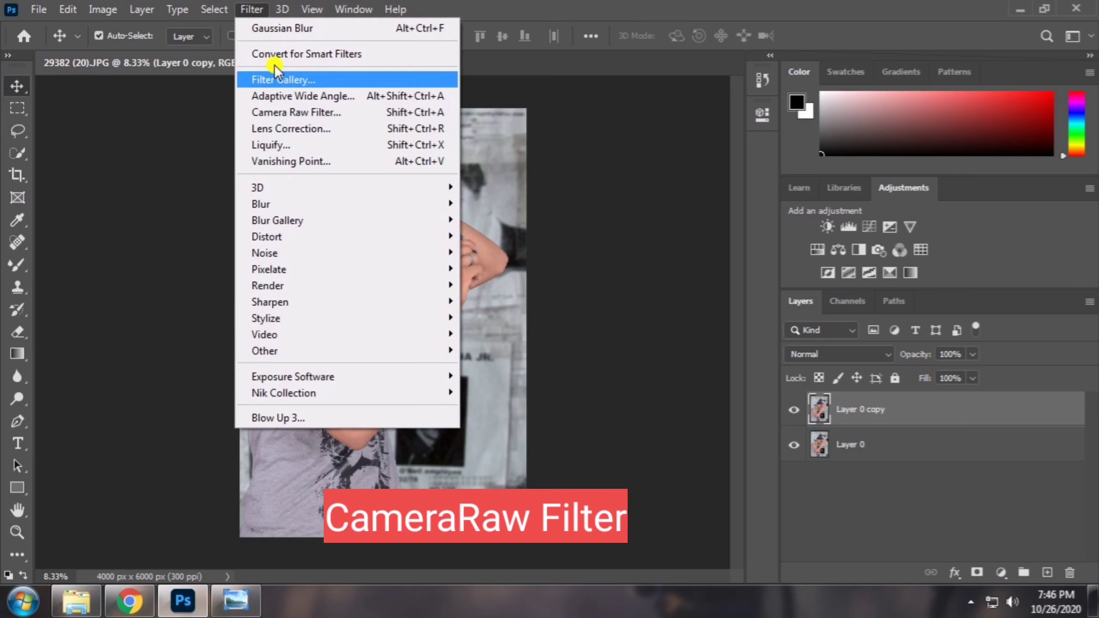
click(309, 112)
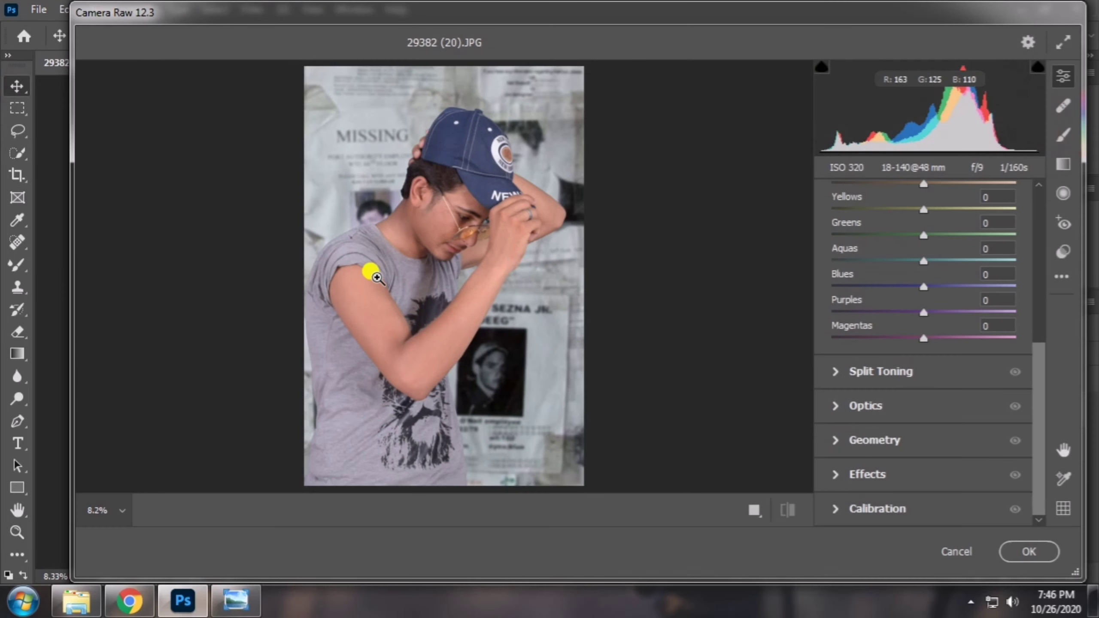
scroll(939, 277, up, 3)
scroll(921, 256, up, 3)
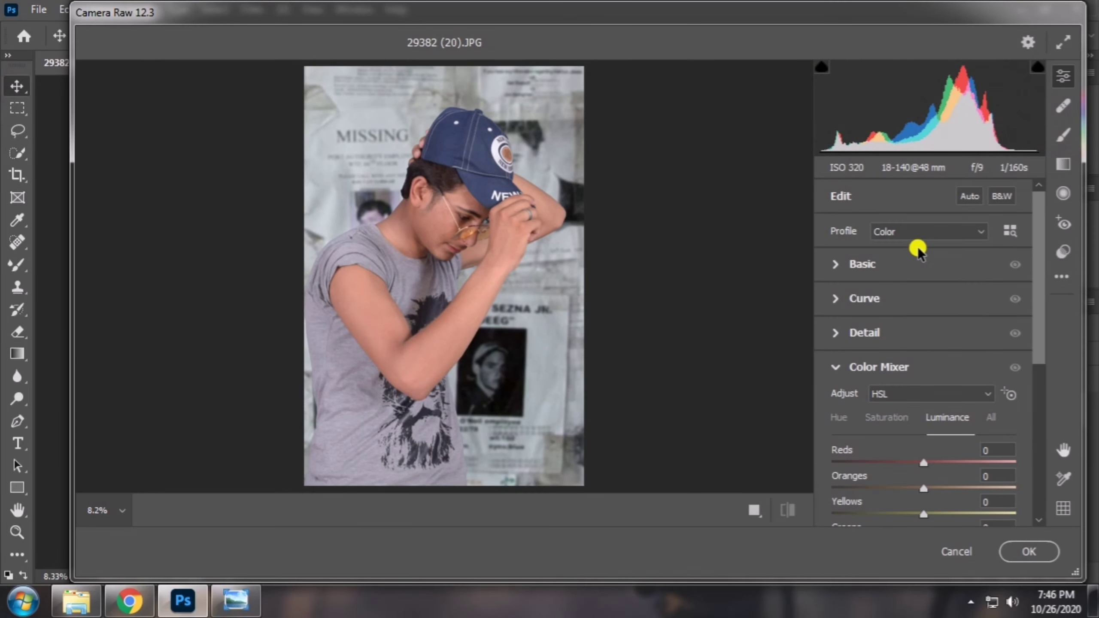
click(905, 264)
drag(922, 358, 993, 372)
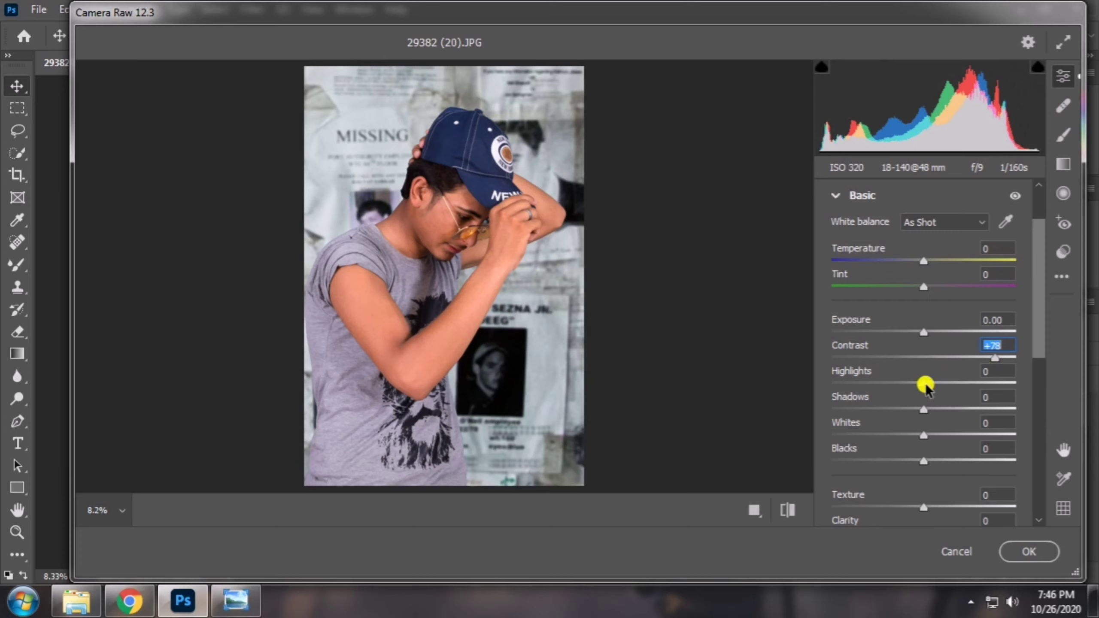
mouse_move(924, 384)
mouse_down()
mouse_move(842, 384)
mouse_move(850, 389)
mouse_up()
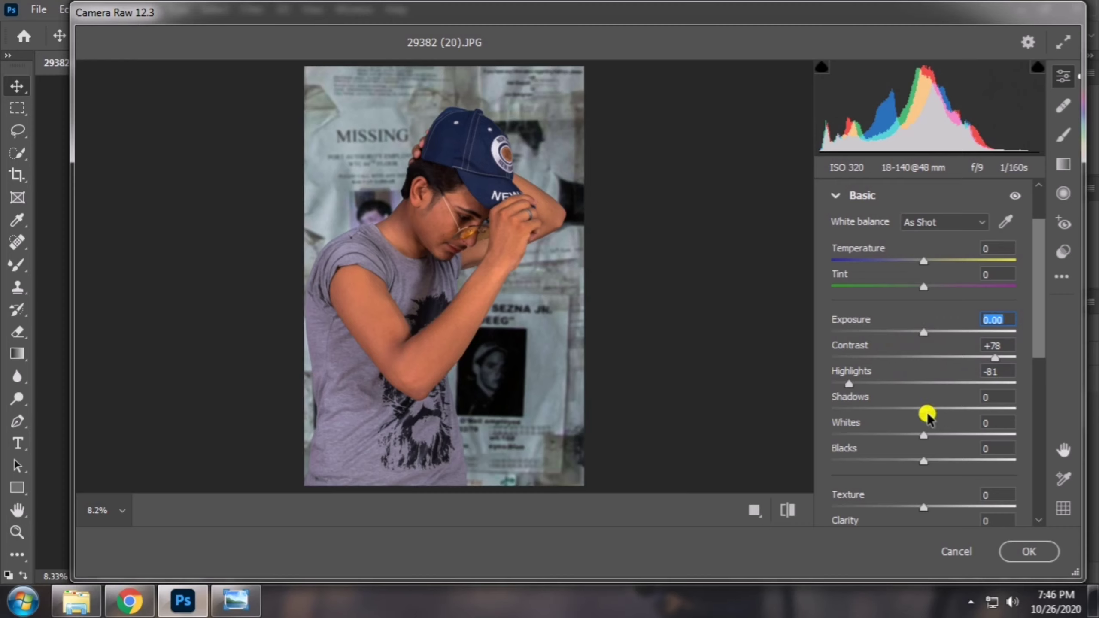
mouse_move(922, 413)
mouse_down()
mouse_move(1005, 415)
mouse_move(848, 435)
mouse_up()
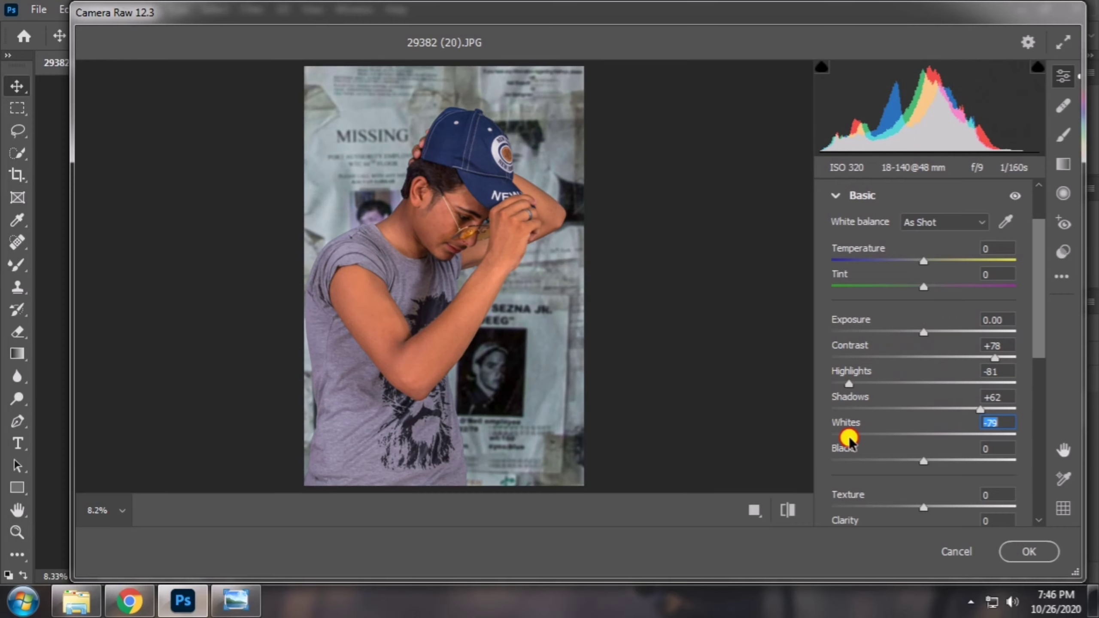
Set Whites -23, Blacks -37, Clarity +15 and Vibrance -31
mouse_move(923, 461)
mouse_down()
mouse_move(887, 461)
mouse_move(902, 435)
mouse_up()
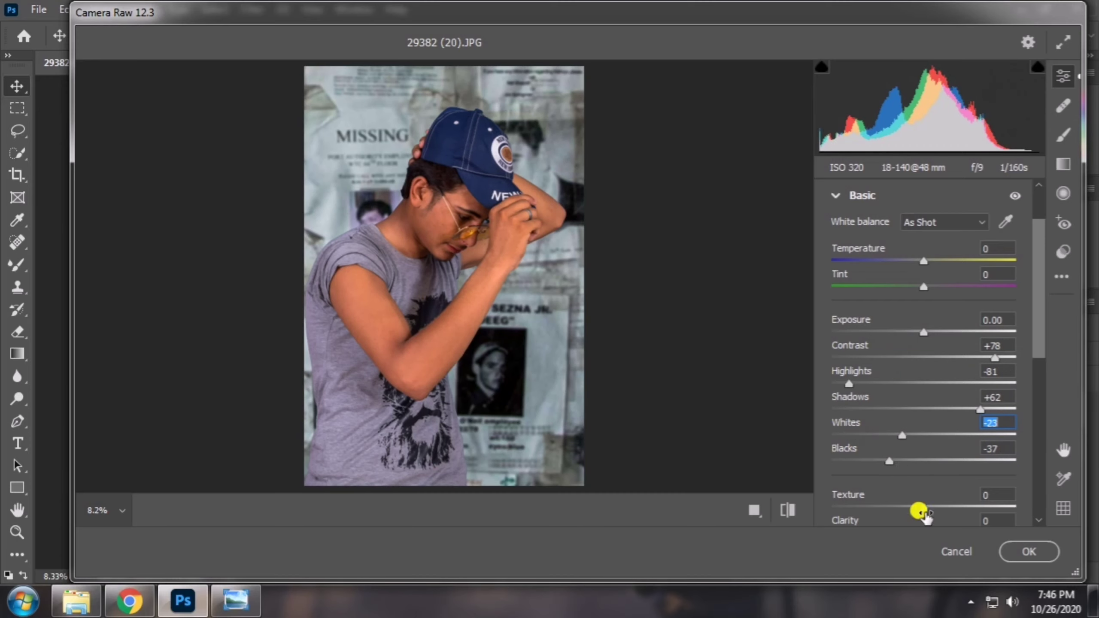
scroll(921, 511, down, 3)
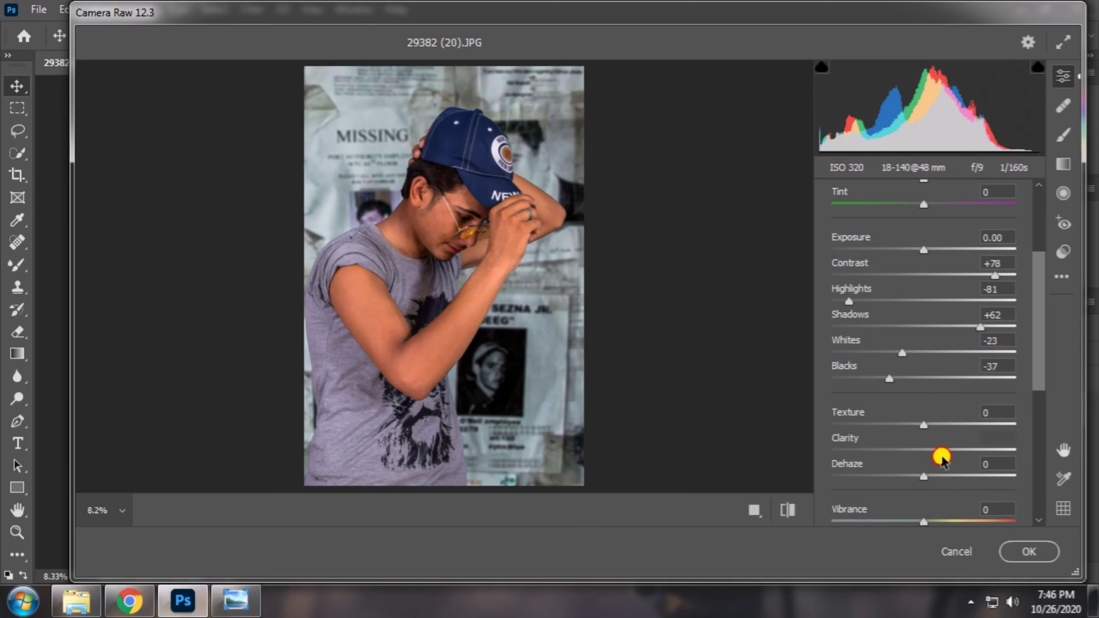
drag(926, 450, 937, 451)
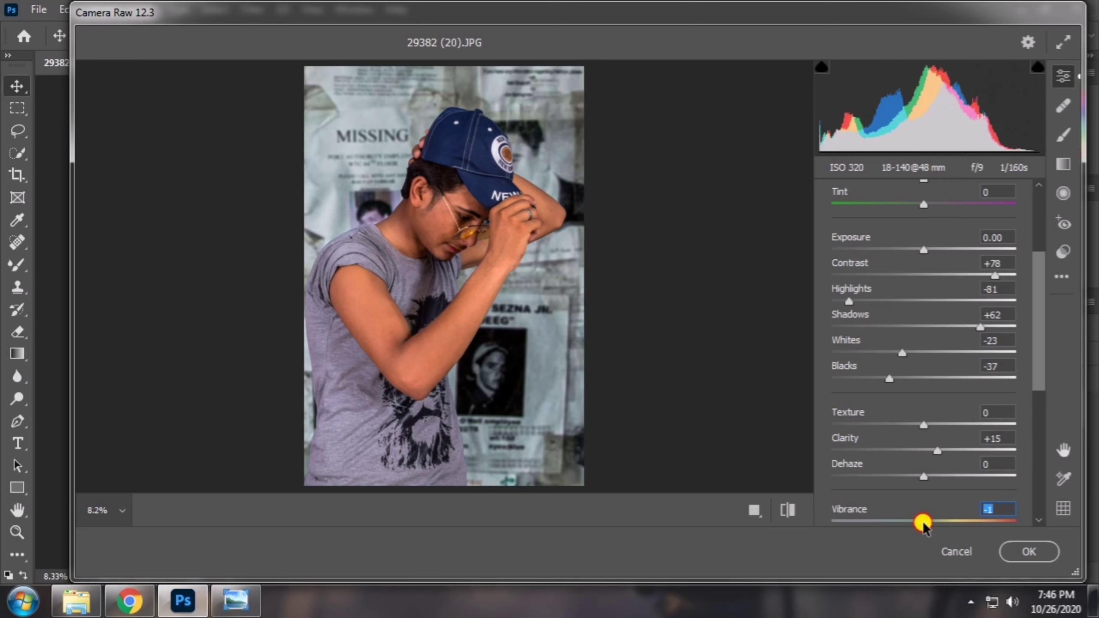
mouse_move(921, 523)
mouse_down()
mouse_move(876, 521)
mouse_move(891, 521)
mouse_up()
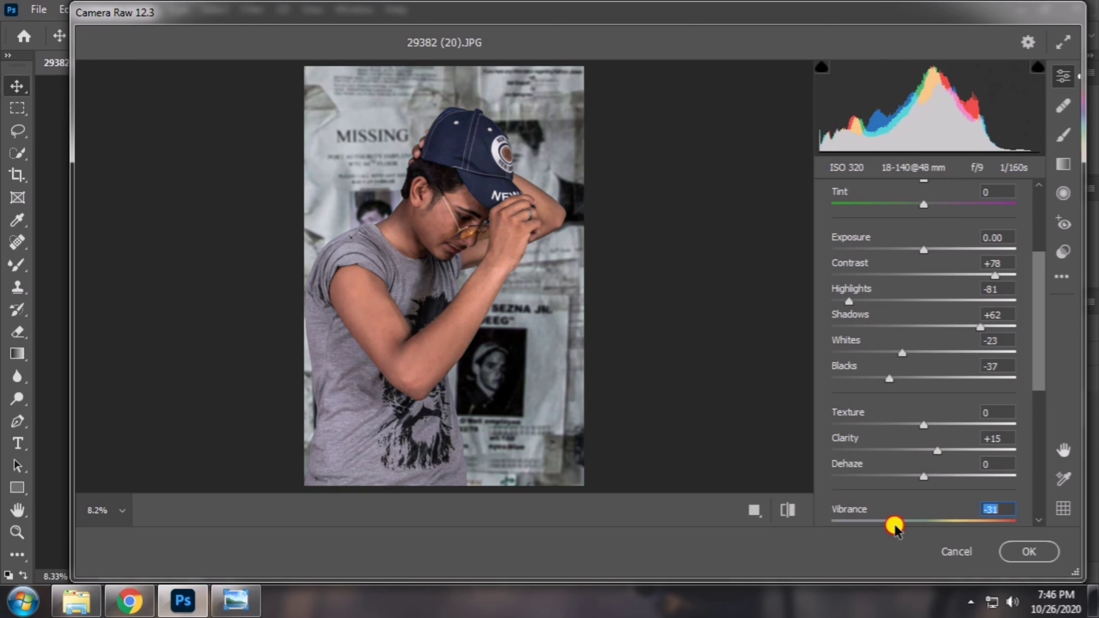
scroll(920, 349, down, 5)
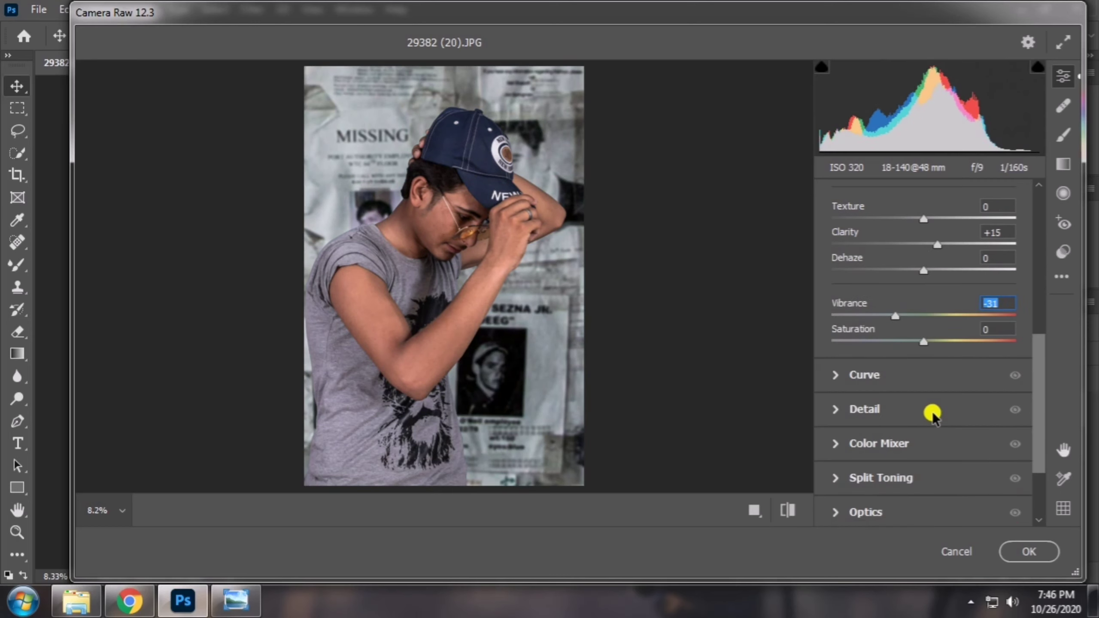
click(910, 446)
Set Reds saturation to +83 and Oranges to -55, and brighten the orange luminance
click(885, 264)
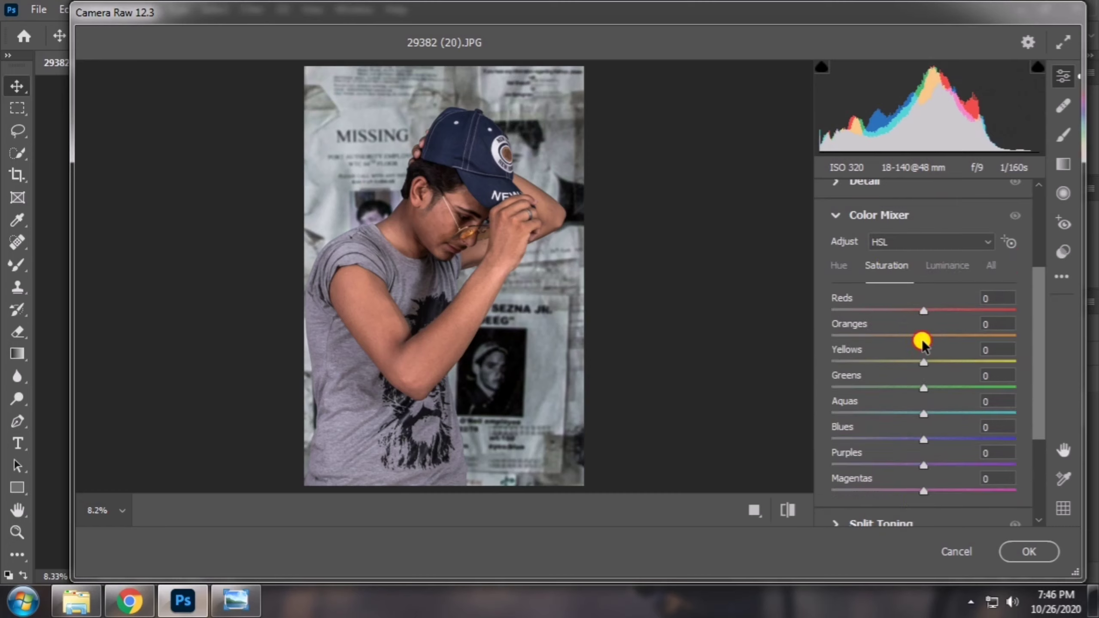
mouse_move(923, 336)
mouse_down()
mouse_move(892, 336)
mouse_move(1000, 310)
mouse_up()
click(924, 309)
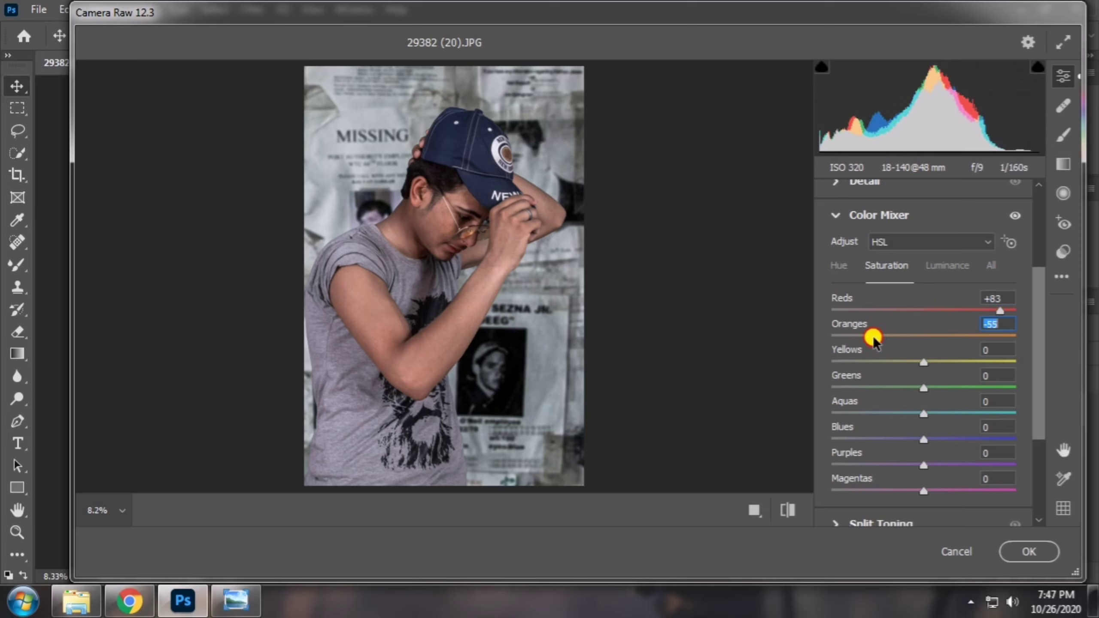
click(945, 265)
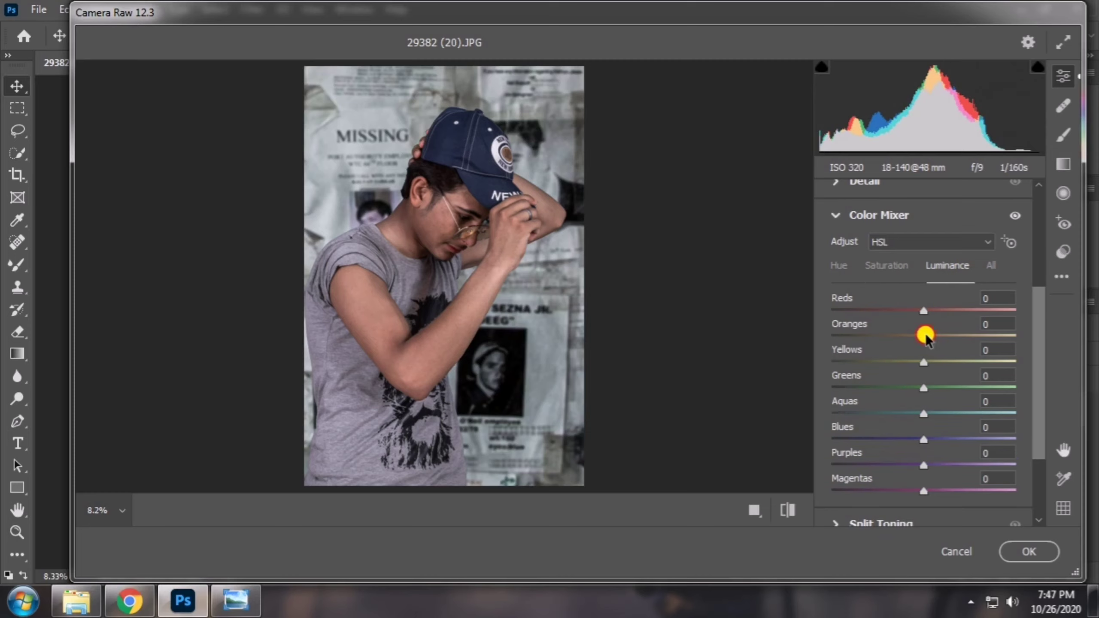
mouse_move(923, 336)
mouse_down()
mouse_move(947, 337)
mouse_move(900, 312)
mouse_move(959, 315)
mouse_up()
Shift the Yellows hue to +48 and the Aquas hue to +67
click(878, 266)
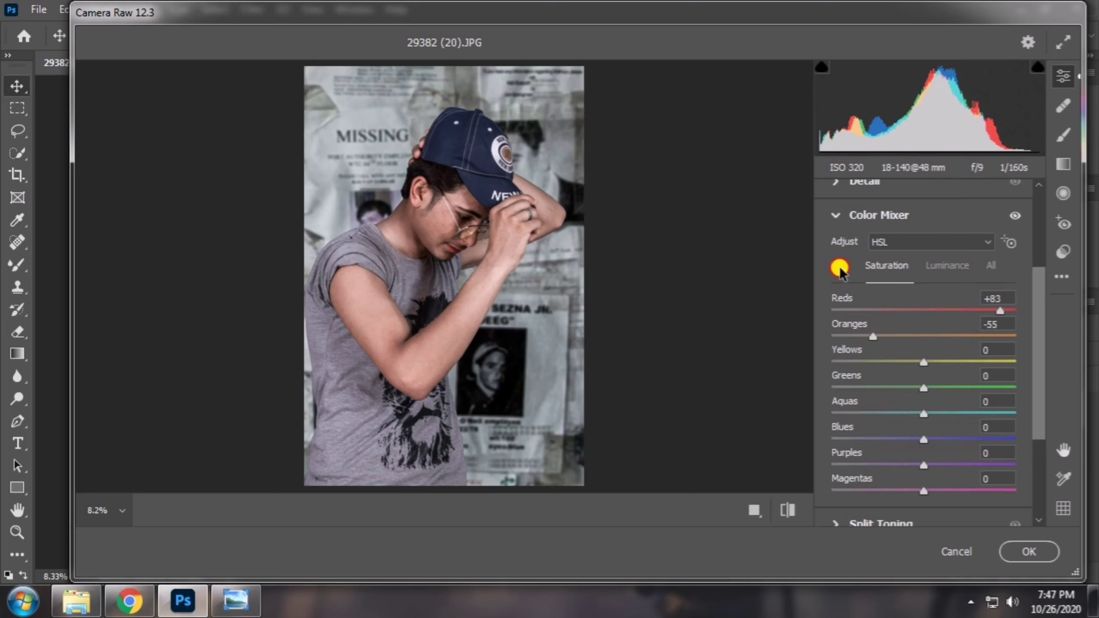
click(839, 265)
mouse_move(921, 361)
mouse_down()
mouse_move(992, 362)
mouse_move(967, 362)
mouse_up()
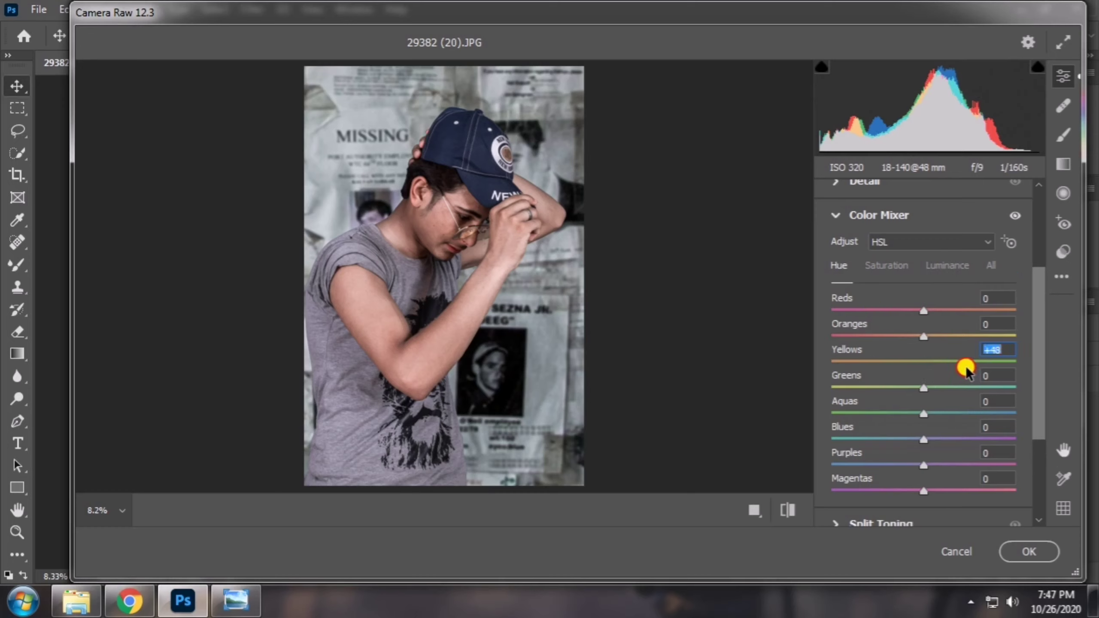
drag(926, 414, 986, 420)
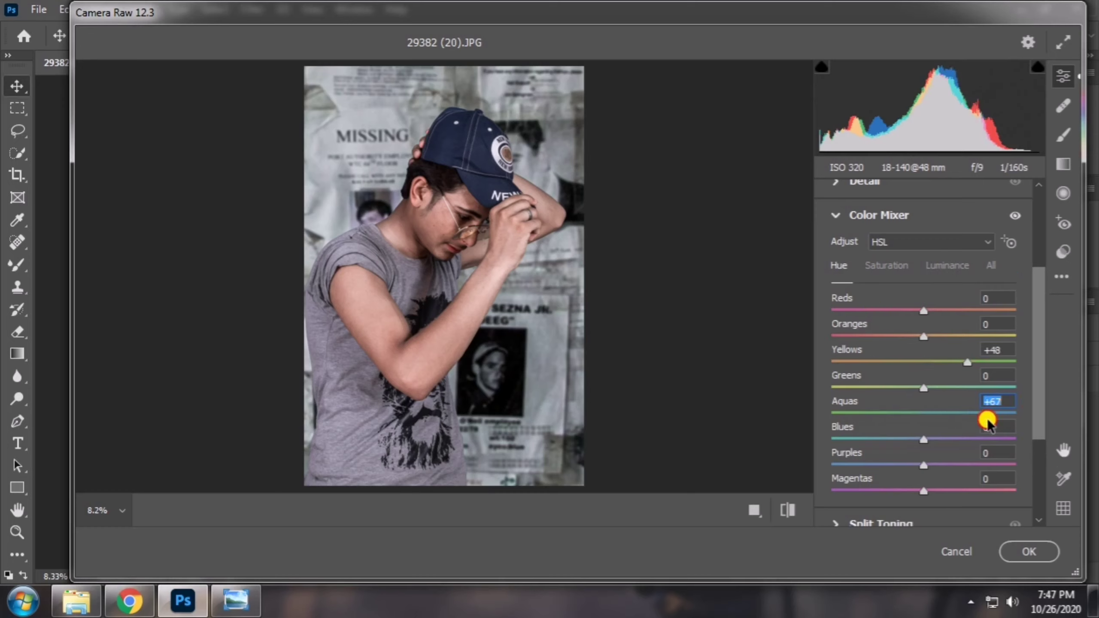
Set Blues saturation +37 and Purples +47, inspect the eyes at 100%, then zoom out
click(886, 266)
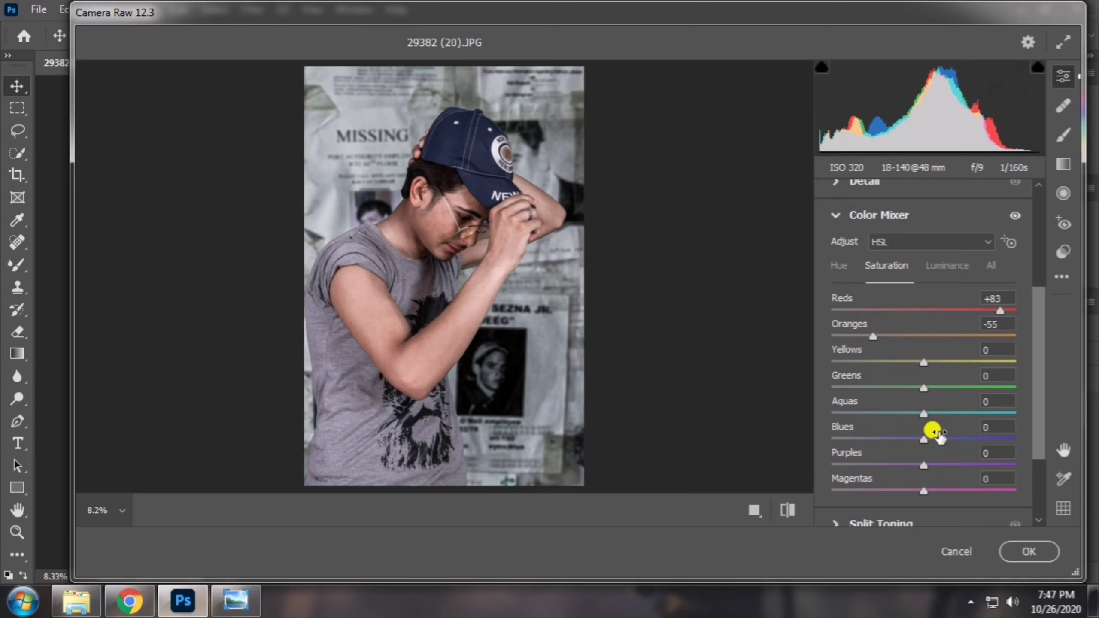
drag(924, 440, 996, 445)
mouse_move(922, 441)
mouse_down()
mouse_move(958, 442)
mouse_move(965, 426)
mouse_up()
scroll(926, 442, down, 1)
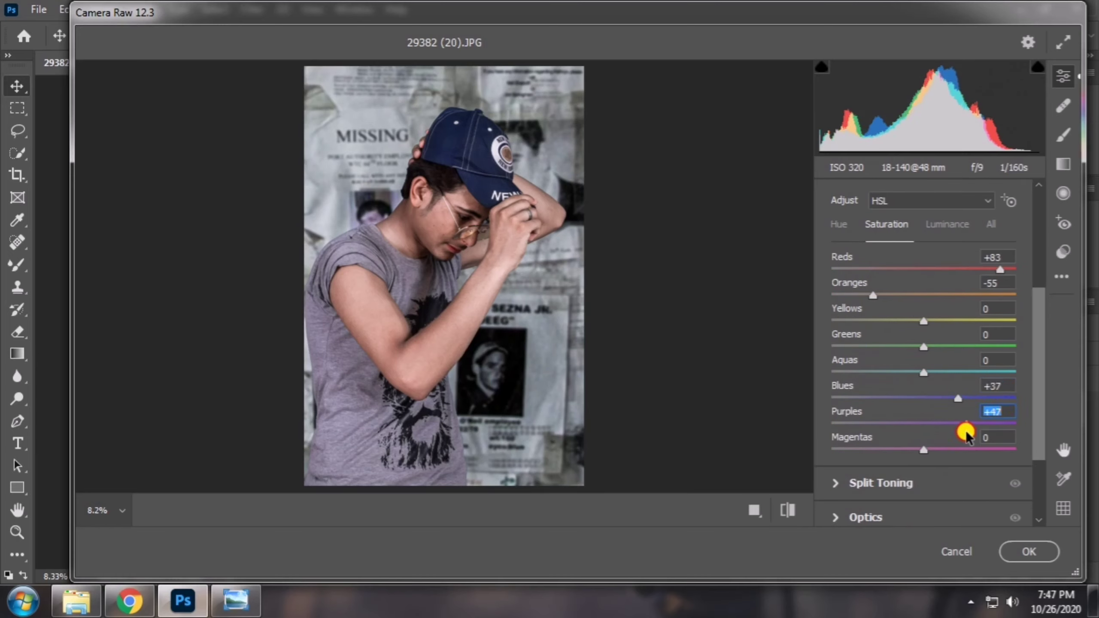
scroll(927, 431, down, 3)
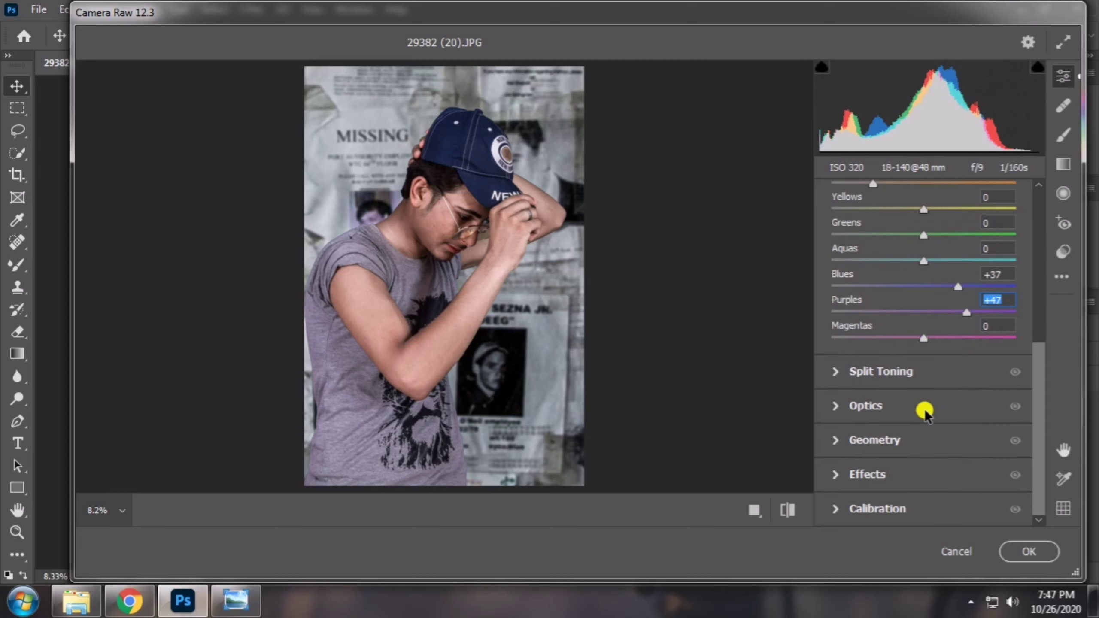
click(458, 223)
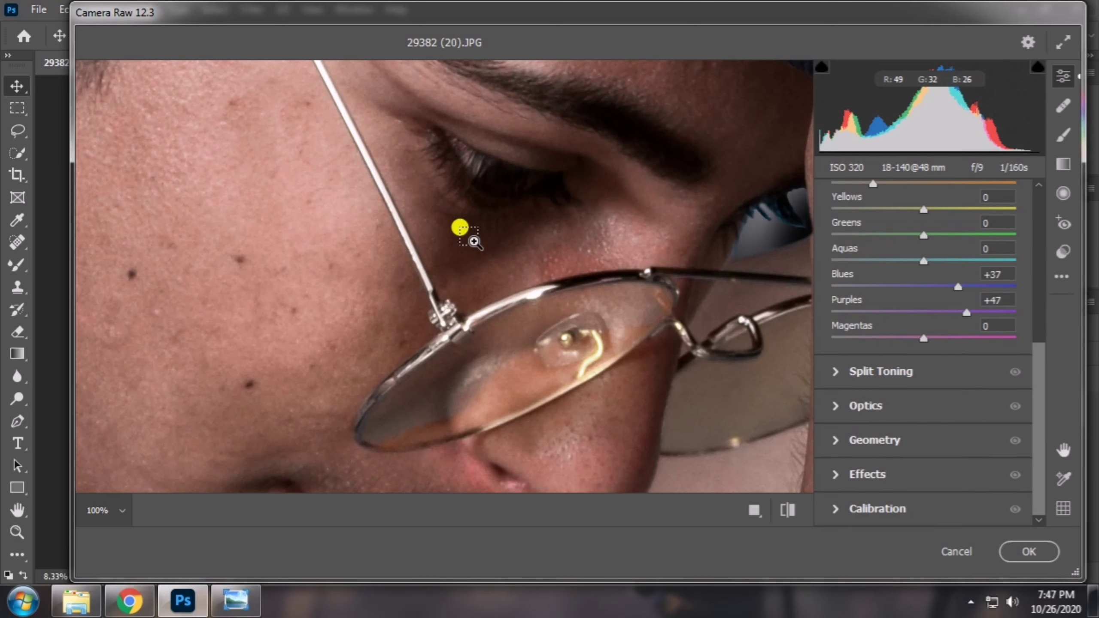
scroll(459, 228, down, 1)
scroll(460, 228, down, 1)
scroll(460, 228, down, 2)
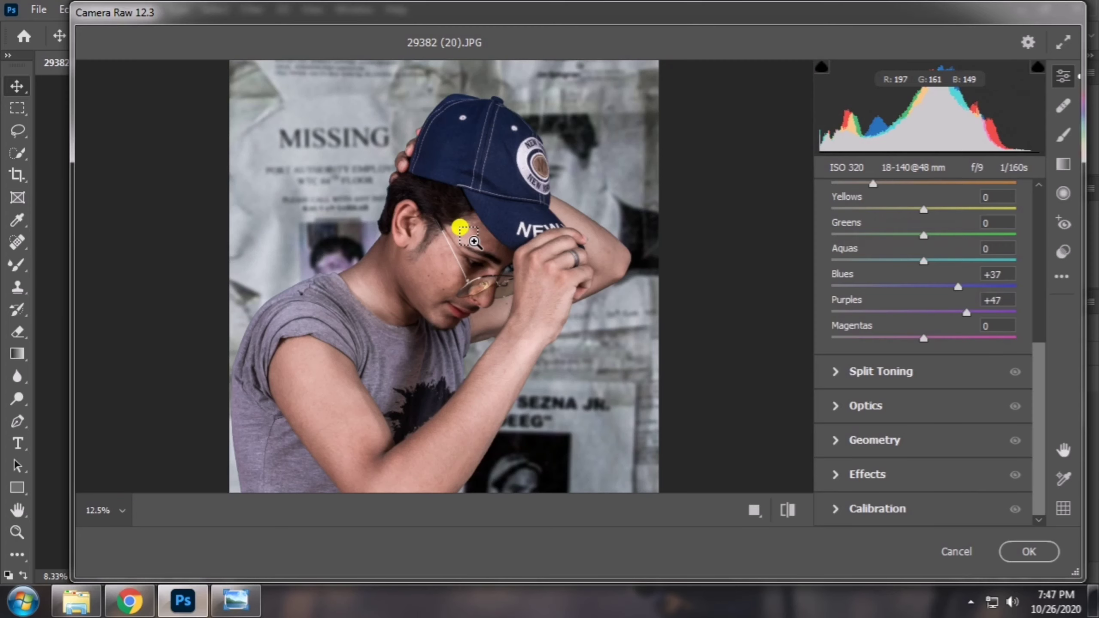
Apply the Camera Raw grade to Layer 0 copy and zoom in on the boy's face
click(1029, 550)
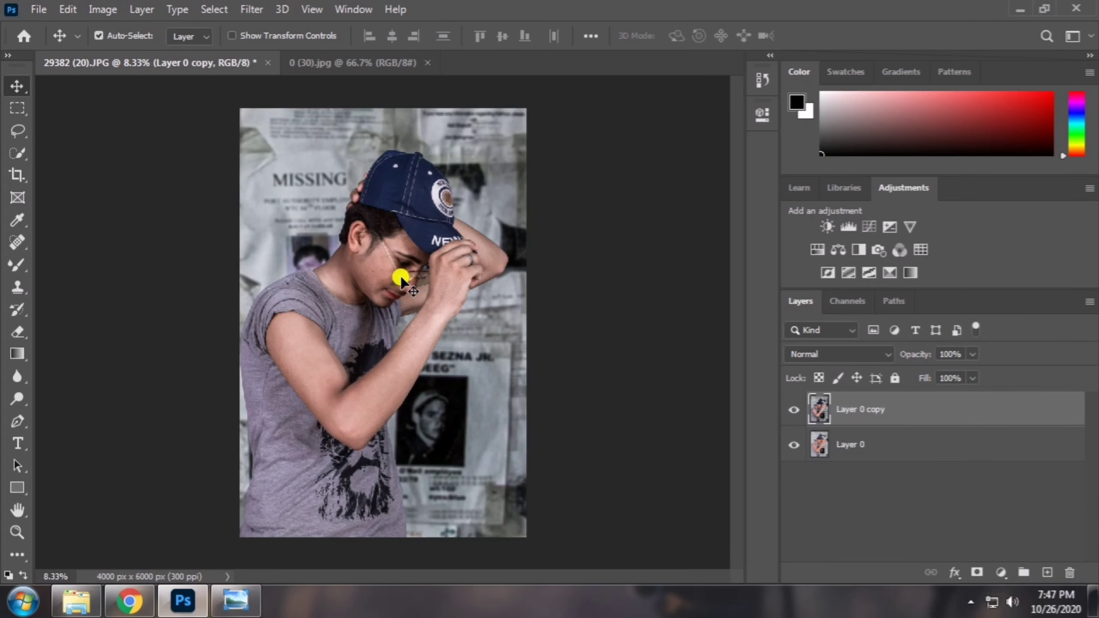
click(17, 531)
click(376, 247)
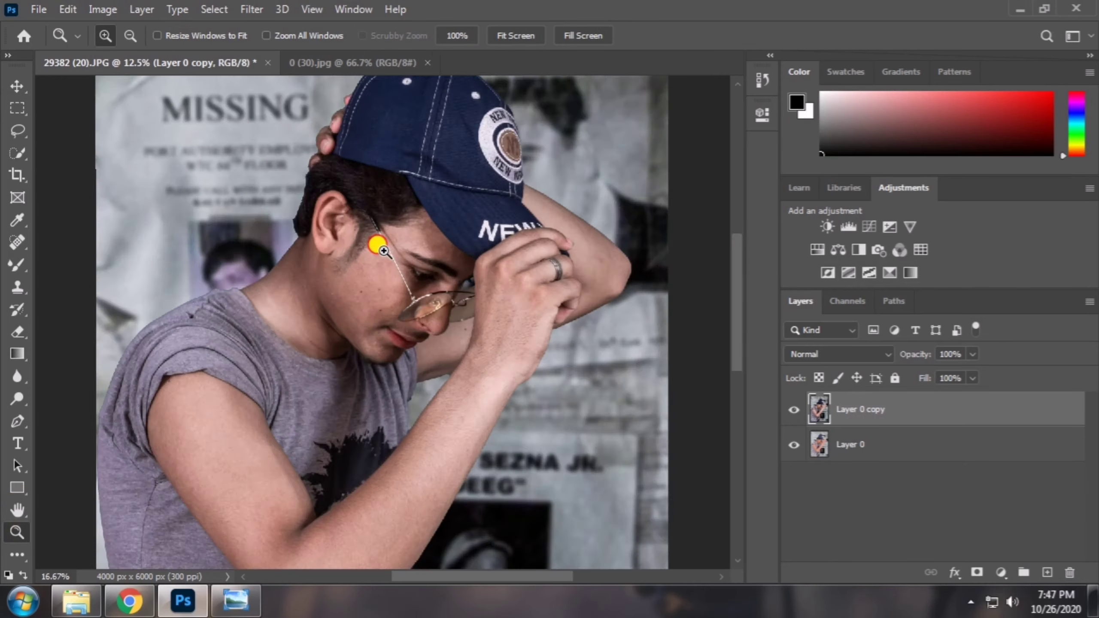
click(363, 277)
Select the Spot Healing Brush and review its brush size settings
click(17, 241)
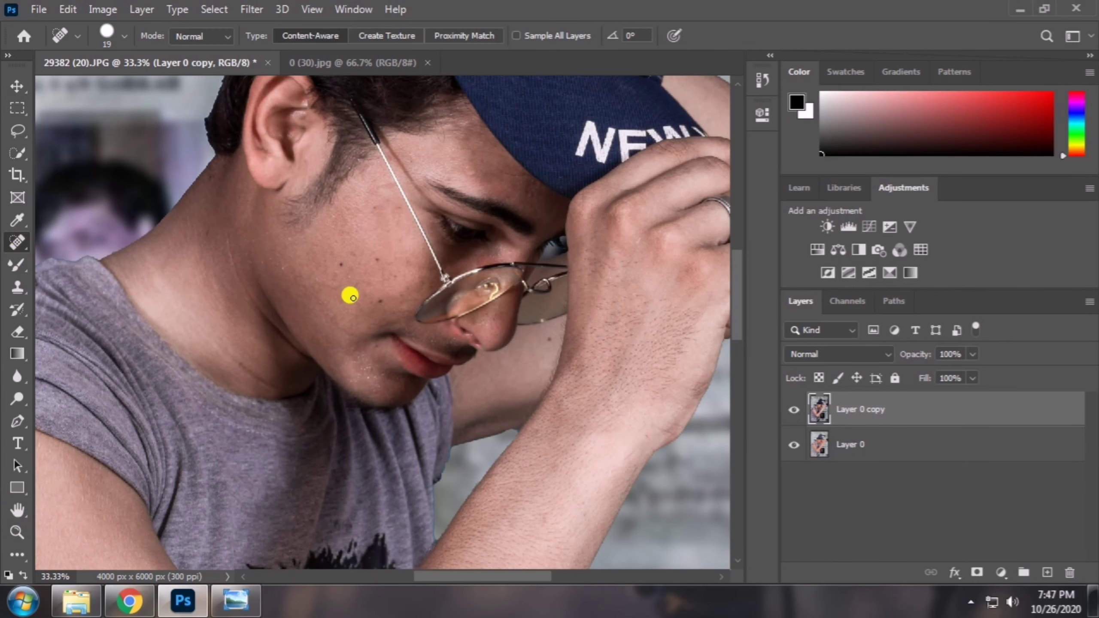
right_click(373, 294)
key(Return)
scroll(452, 318, up, 2)
scroll(450, 264, down, 1)
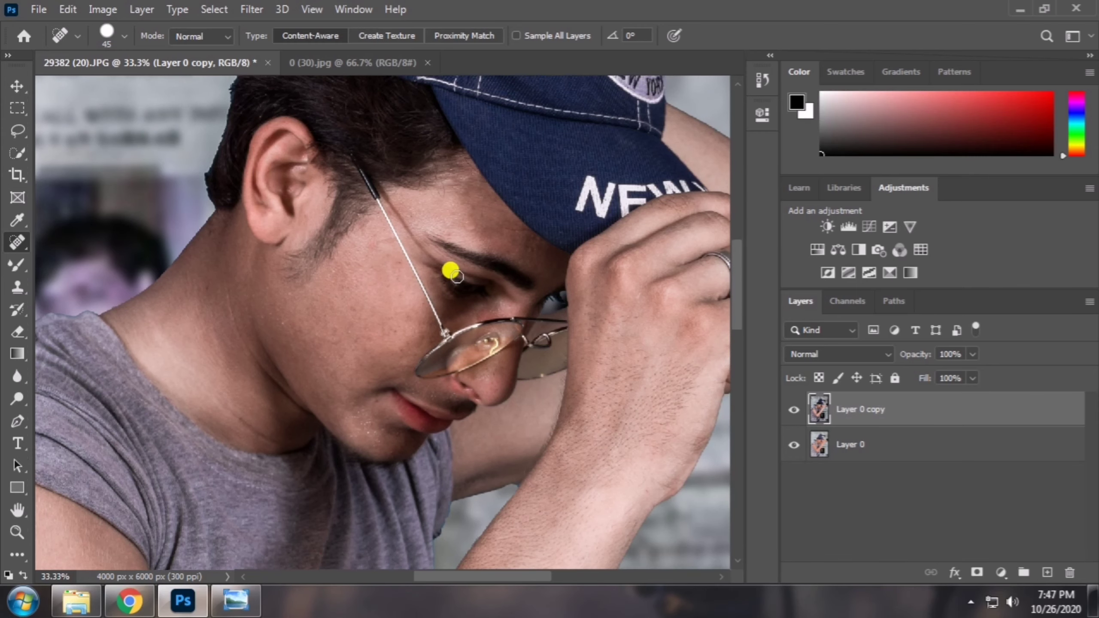
scroll(452, 273, up, 1)
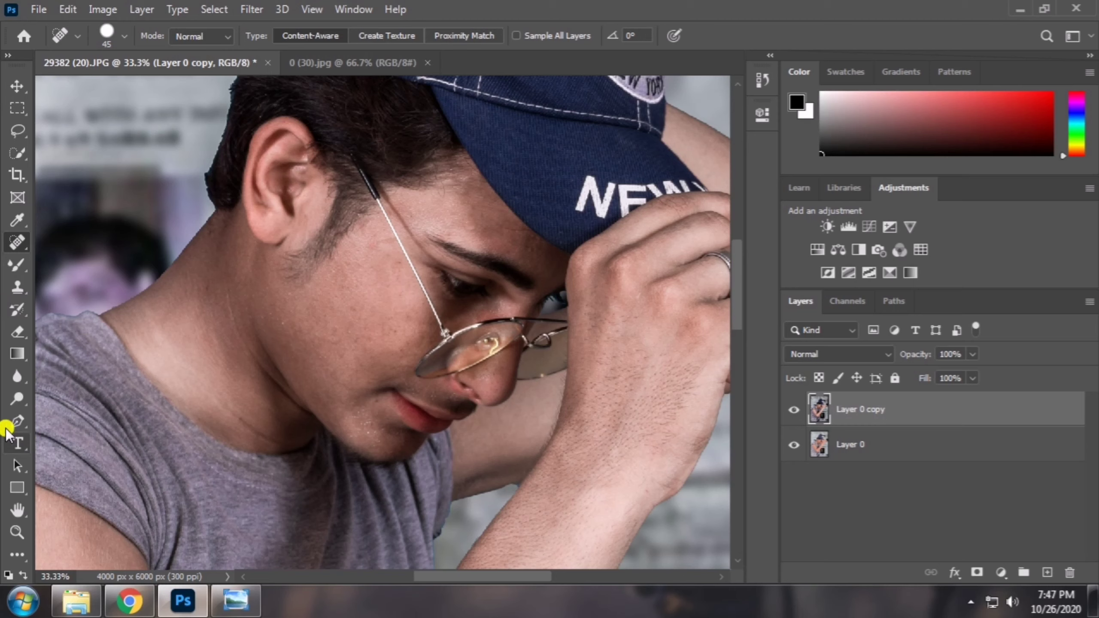
click(17, 398)
Set the Dodge tool to a soft 141 px brush
right_click(570, 383)
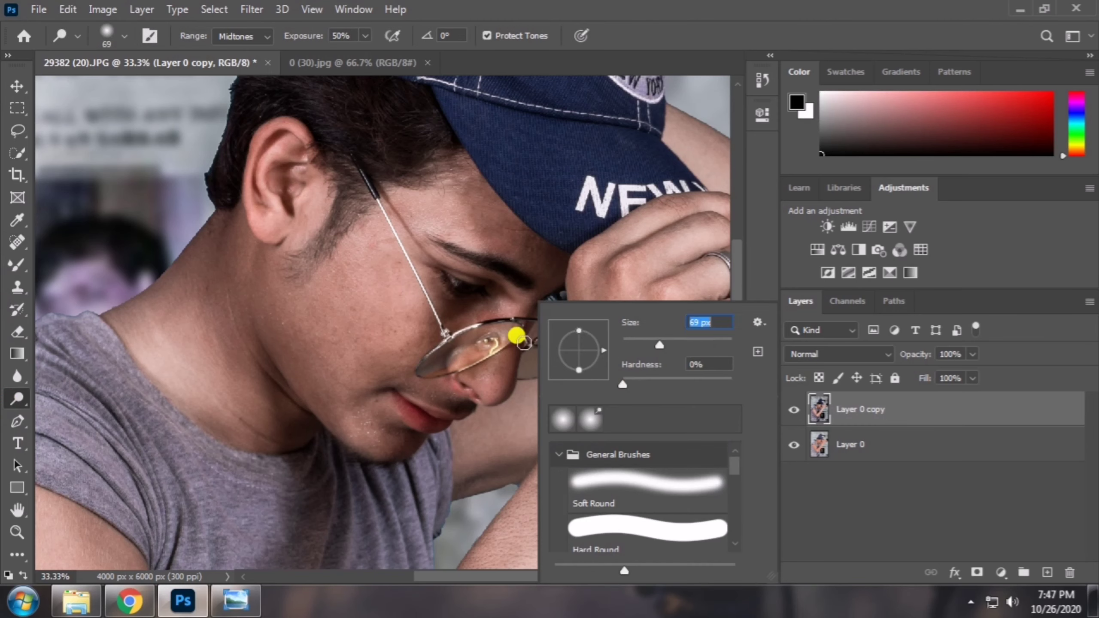
click(533, 295)
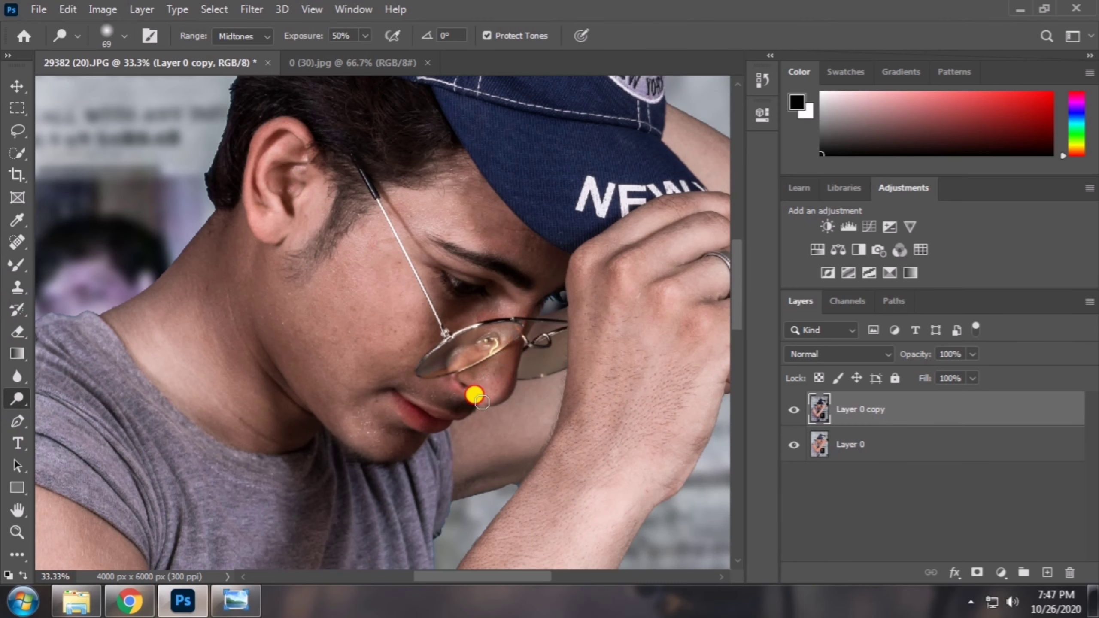
scroll(498, 368, down, 5)
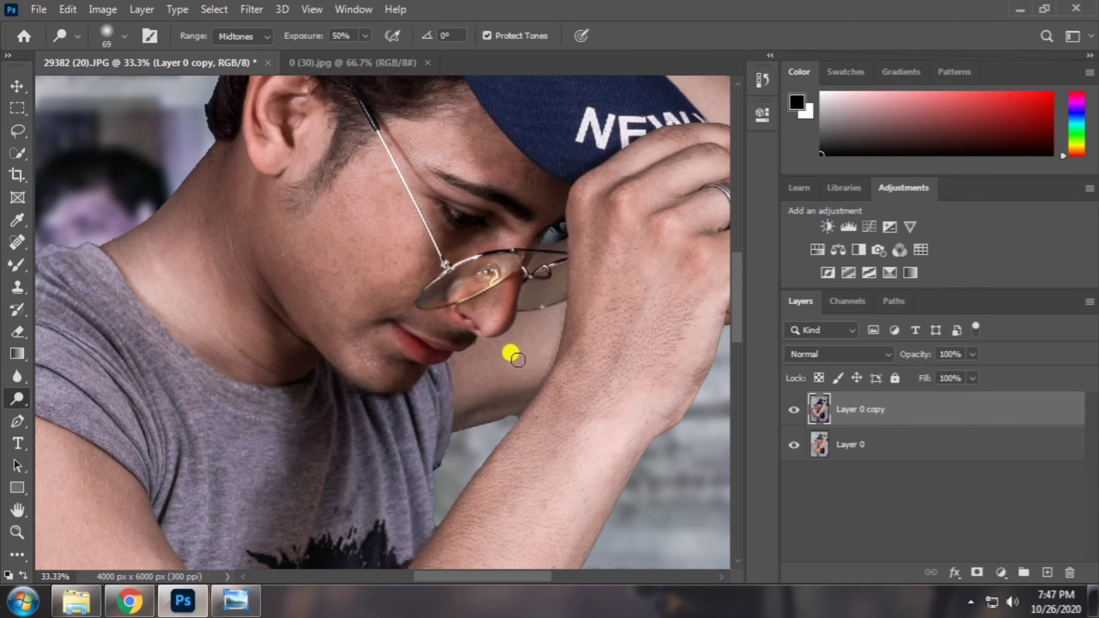
scroll(515, 311, down, 4)
right_click(519, 272)
click(678, 319)
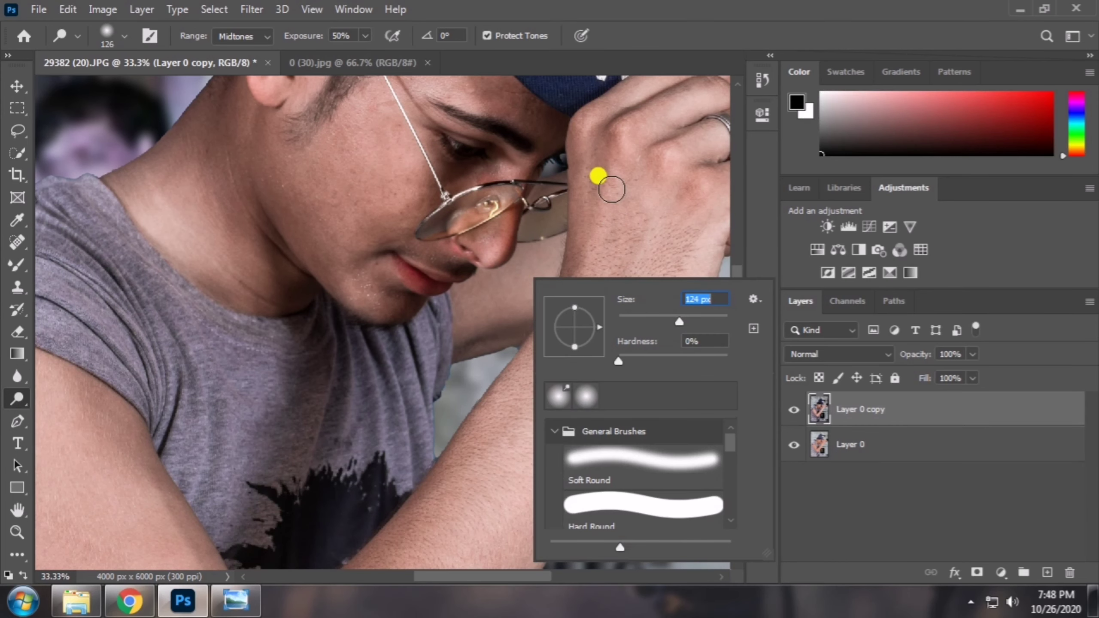
key(bracketright)
key(Return)
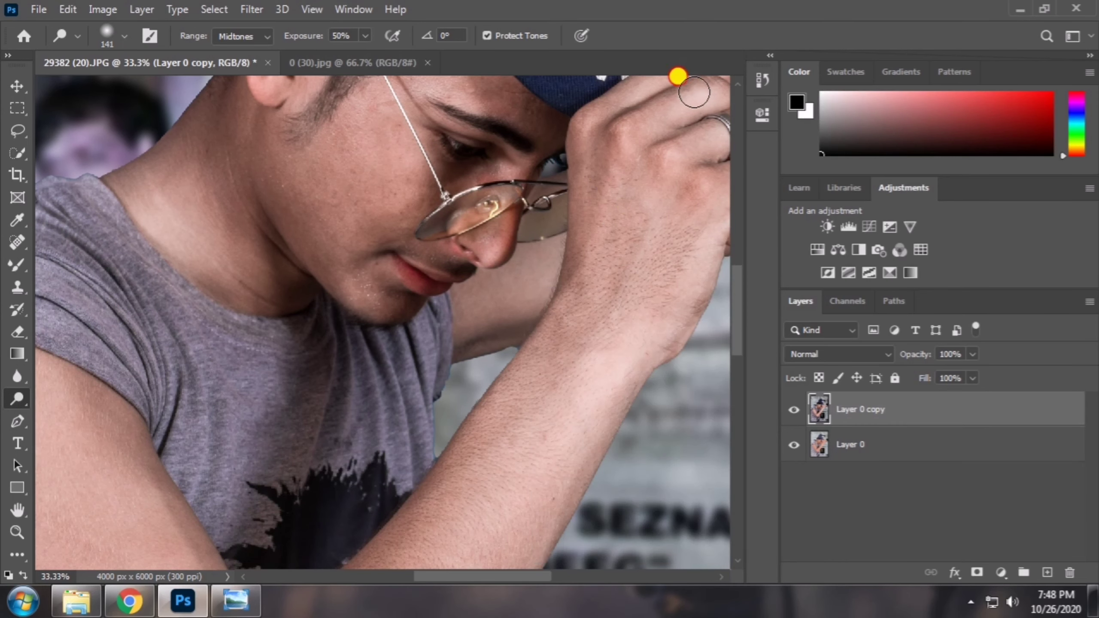
Dodge the skin from the ear down to the jaw and across the cheek and hand
scroll(627, 98, up, 2)
scroll(658, 152, up, 3)
scroll(559, 293, down, 2)
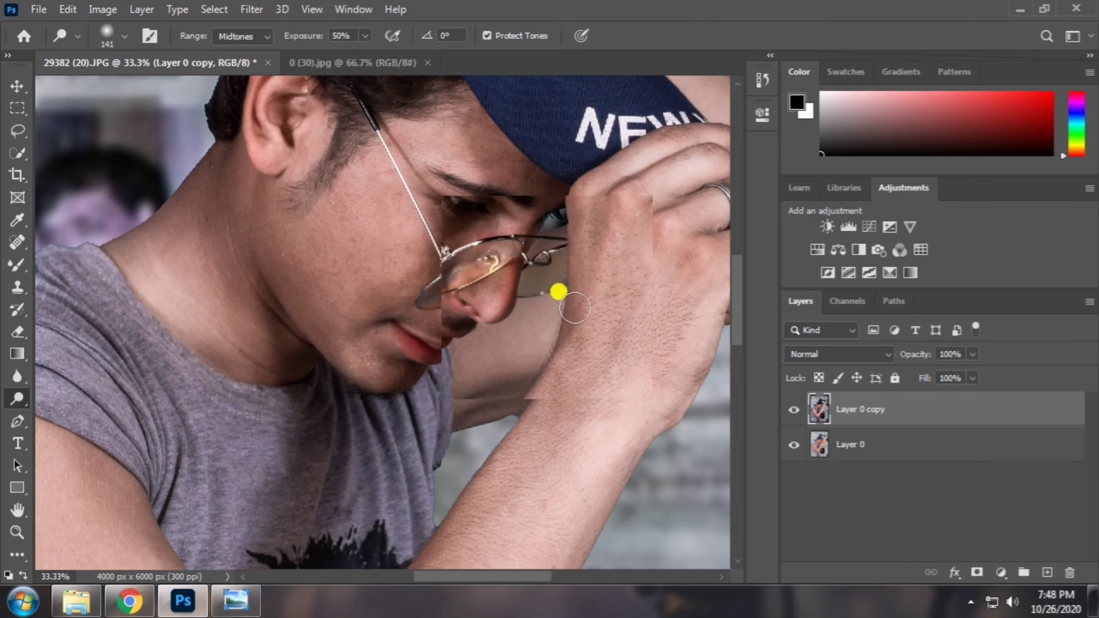
scroll(559, 292, down, 1)
drag(518, 576, 541, 576)
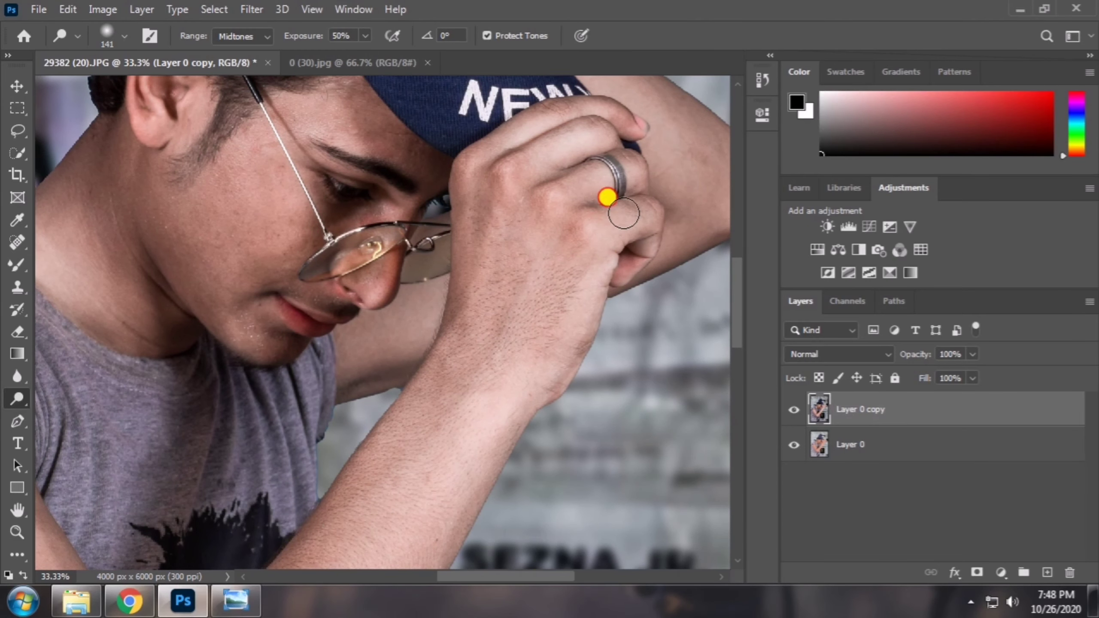
scroll(314, 225, up, 2)
scroll(115, 277, up, 1)
mouse_move(169, 144)
mouse_down()
mouse_move(148, 188)
mouse_move(151, 343)
mouse_move(242, 463)
mouse_move(245, 409)
mouse_move(265, 454)
mouse_move(235, 436)
mouse_up()
scroll(241, 382, up, 2)
scroll(523, 351, up, 1)
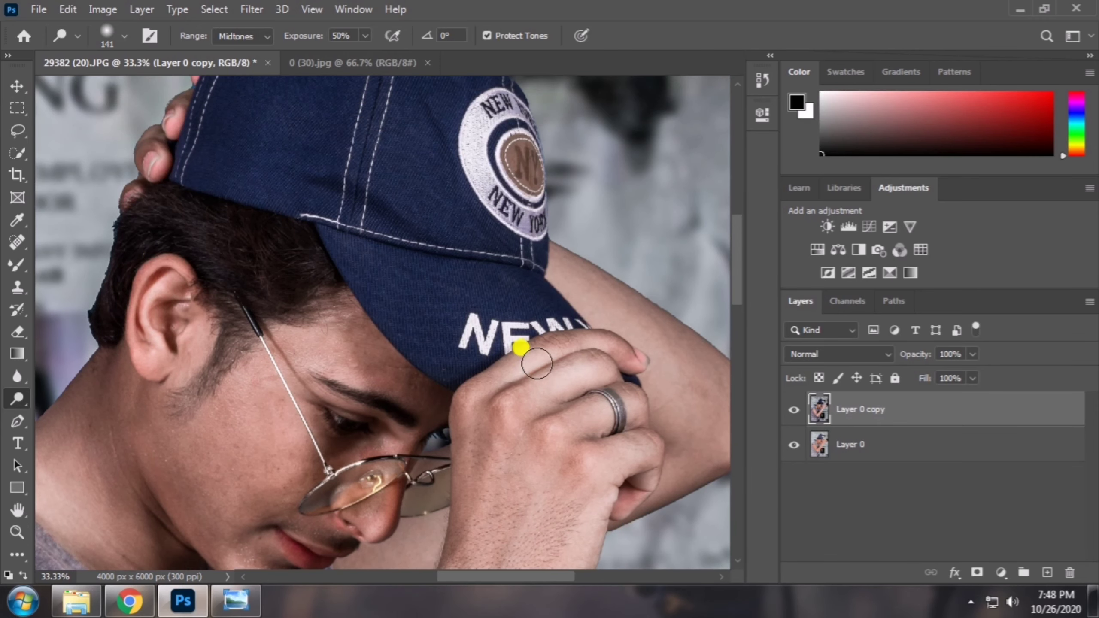
scroll(544, 301, up, 1)
drag(545, 302, 692, 400)
scroll(657, 355, down, 2)
scroll(658, 355, down, 3)
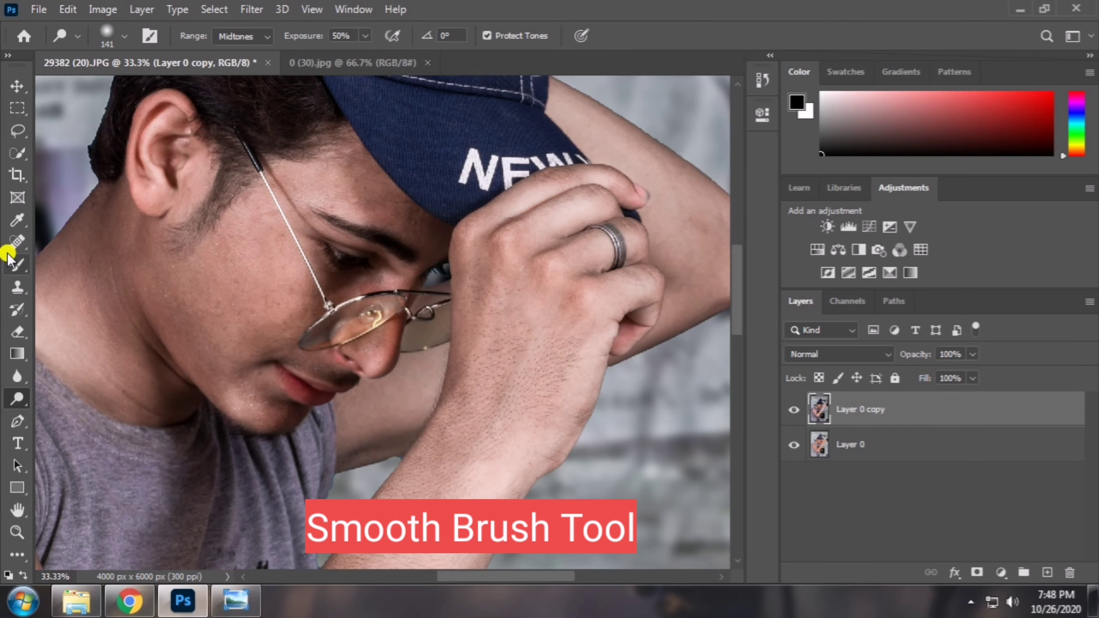
Switch to the Mixer Brush, lower Load to 62% and set the brush to 143 px
click(17, 265)
right_click(17, 265)
click(82, 308)
right_click(381, 219)
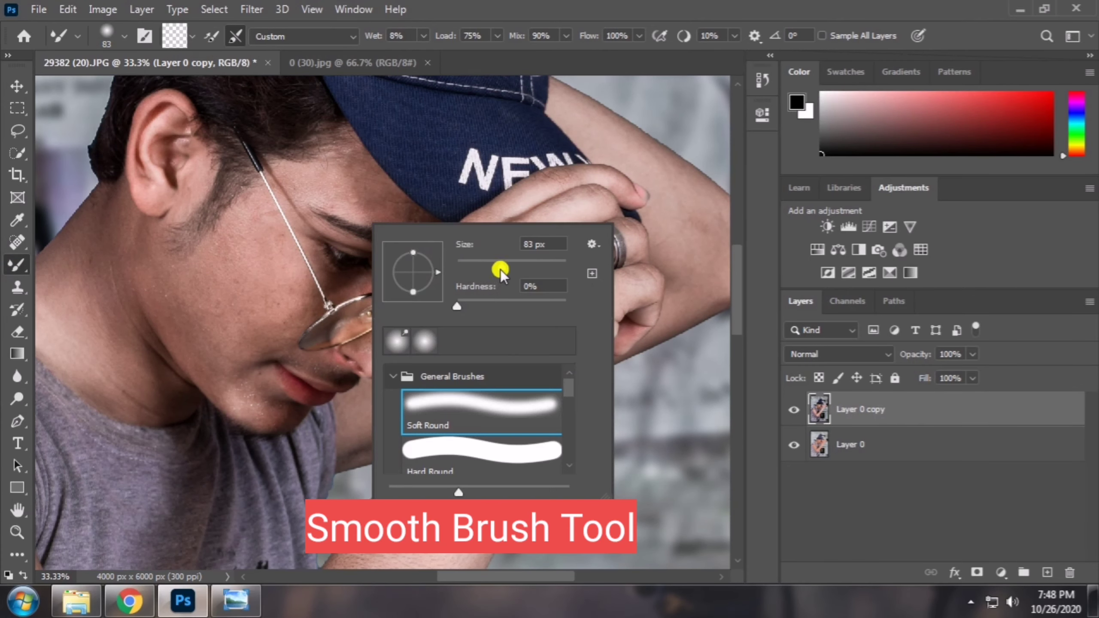
drag(499, 266, 515, 266)
click(498, 34)
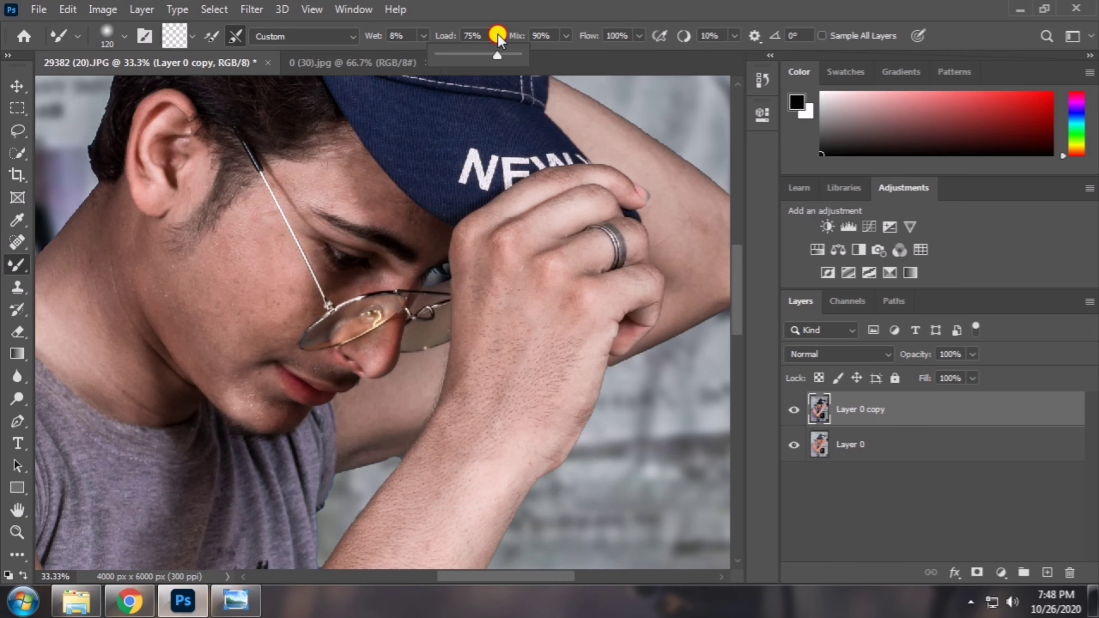
drag(494, 57, 486, 57)
click(565, 36)
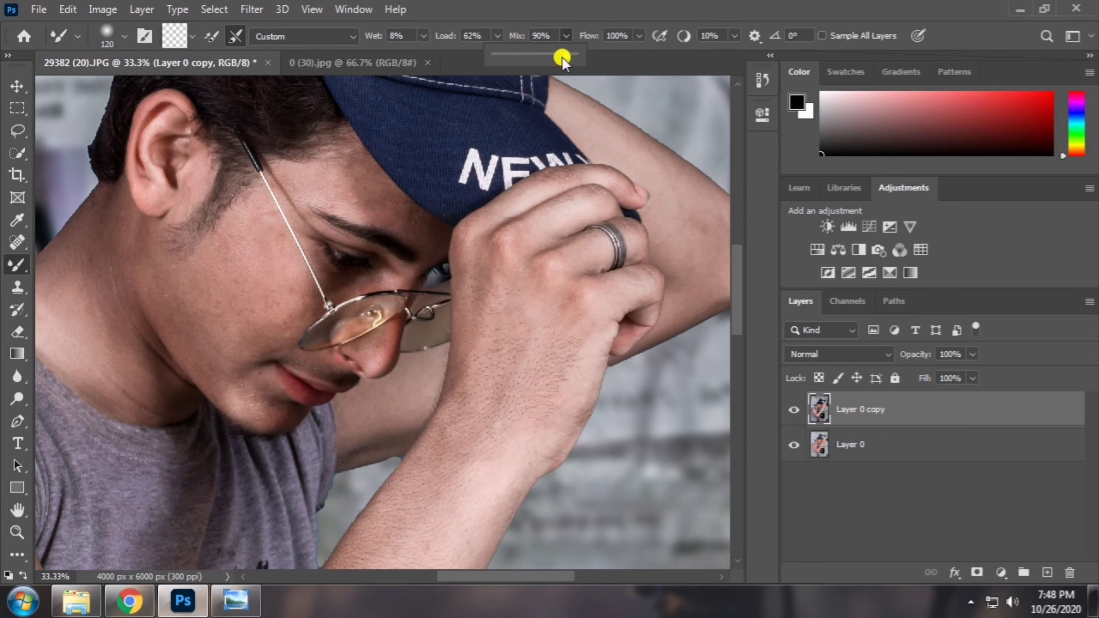
click(638, 37)
right_click(363, 165)
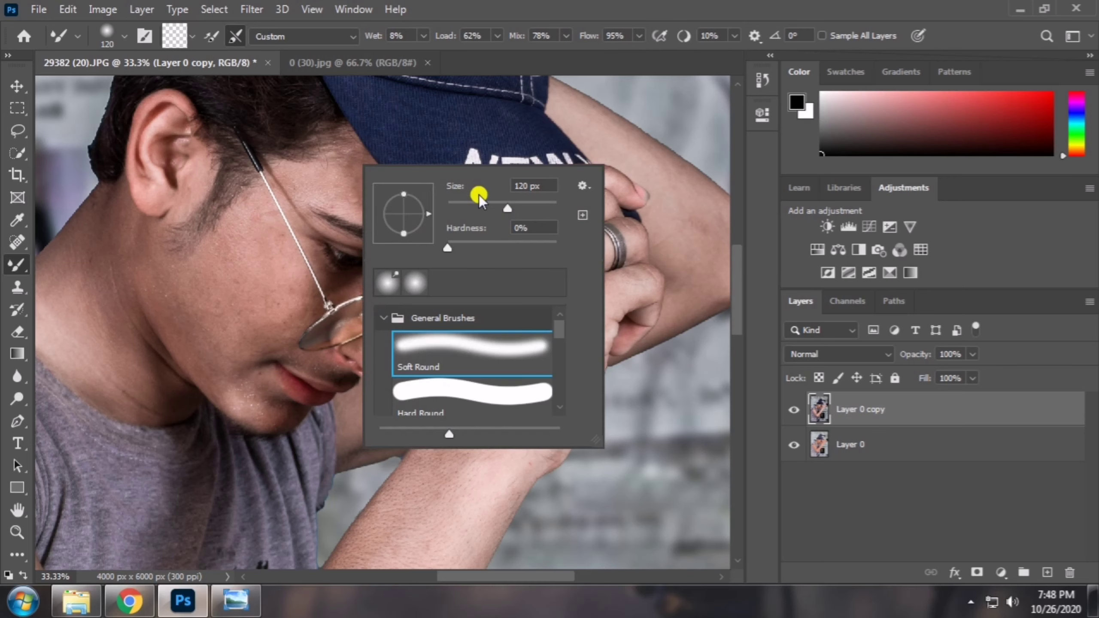
key(Return)
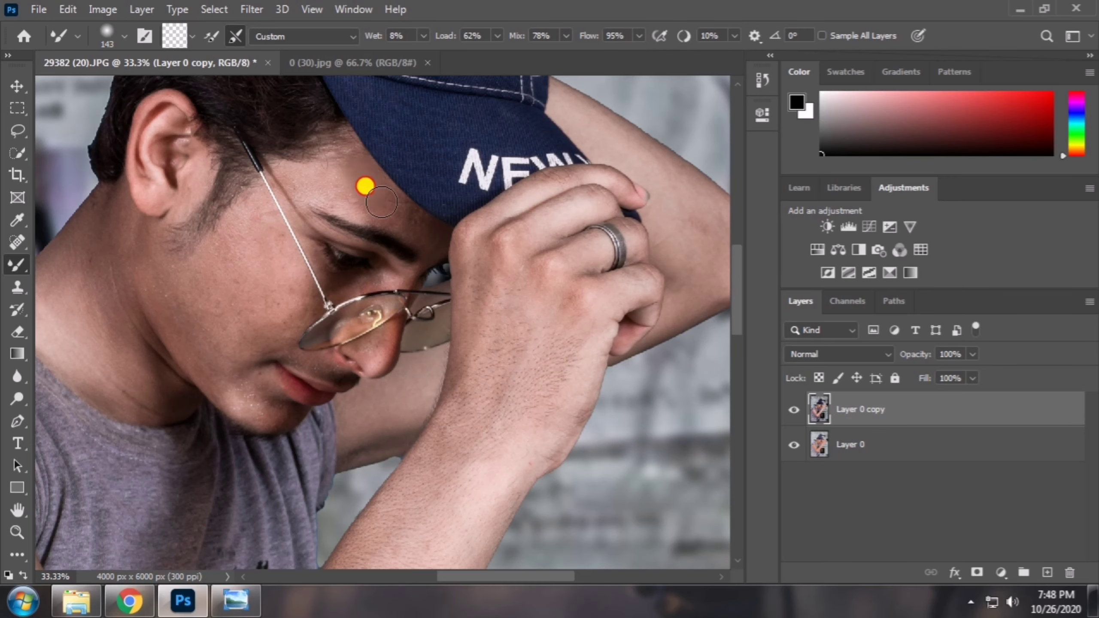
Smooth the skin on the forehead and from the temple down to the cheek
mouse_move(330, 186)
mouse_down()
mouse_move(384, 193)
mouse_move(342, 155)
mouse_move(404, 216)
mouse_up()
scroll(256, 202, down, 3)
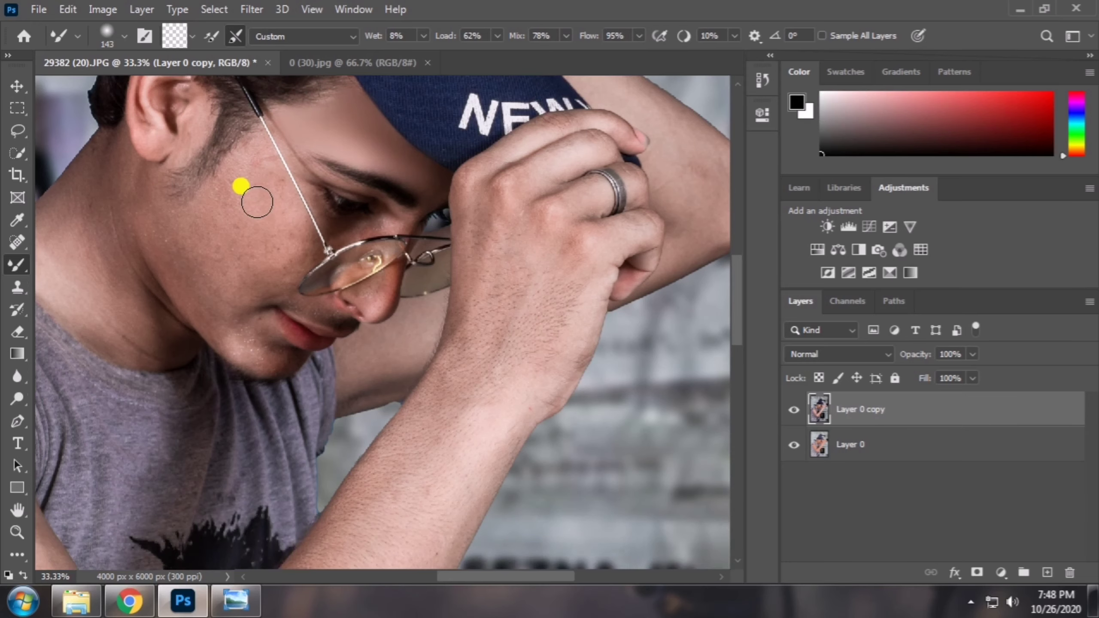
mouse_move(237, 182)
mouse_down()
mouse_move(220, 191)
mouse_move(242, 250)
mouse_move(260, 257)
mouse_move(274, 201)
mouse_move(289, 203)
mouse_move(286, 265)
mouse_move(224, 293)
mouse_move(218, 243)
mouse_move(197, 211)
mouse_move(145, 195)
mouse_move(208, 308)
mouse_move(180, 240)
mouse_move(193, 294)
mouse_move(236, 253)
mouse_move(233, 179)
mouse_up()
scroll(244, 152, down, 2)
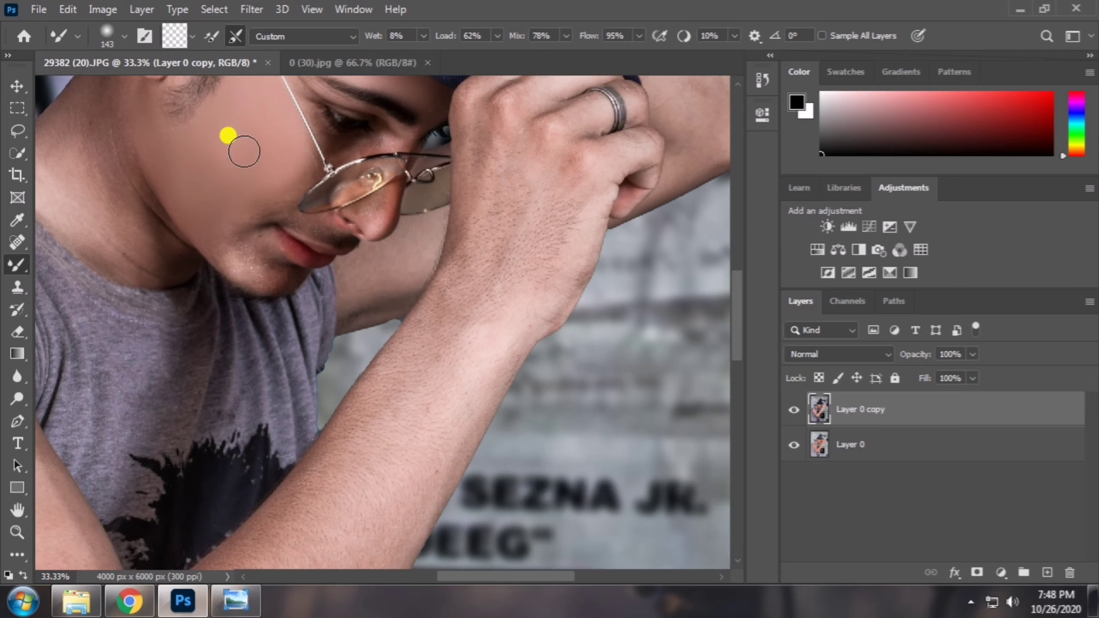
scroll(244, 152, down, 1)
Resize the mixer brush to 104 px
right_click(286, 126)
click(166, 180)
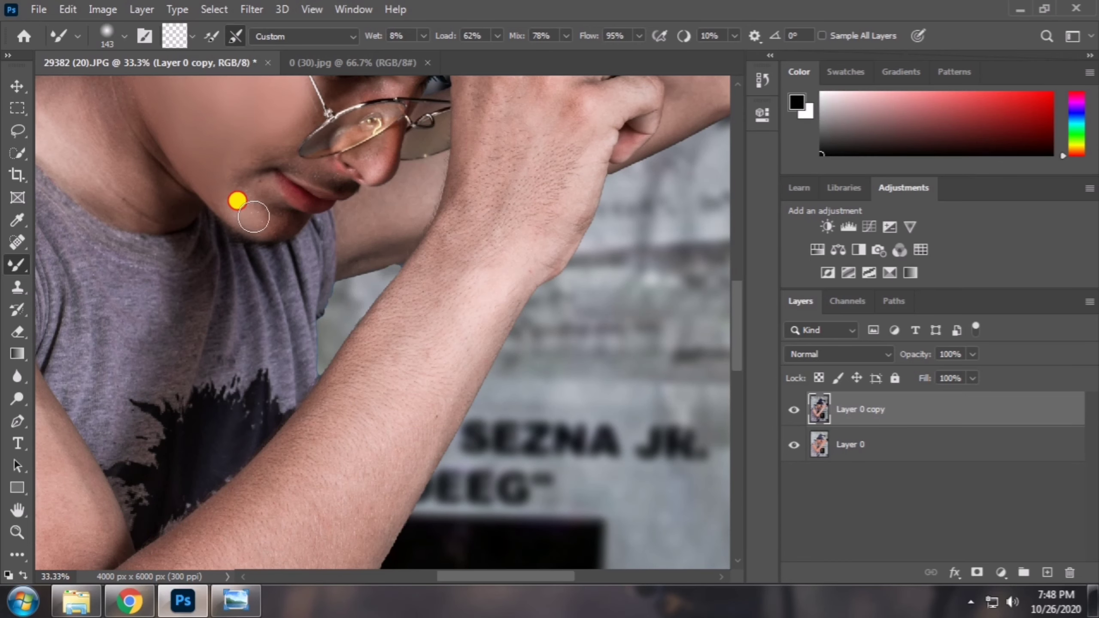
scroll(259, 125, down, 1)
right_click(281, 102)
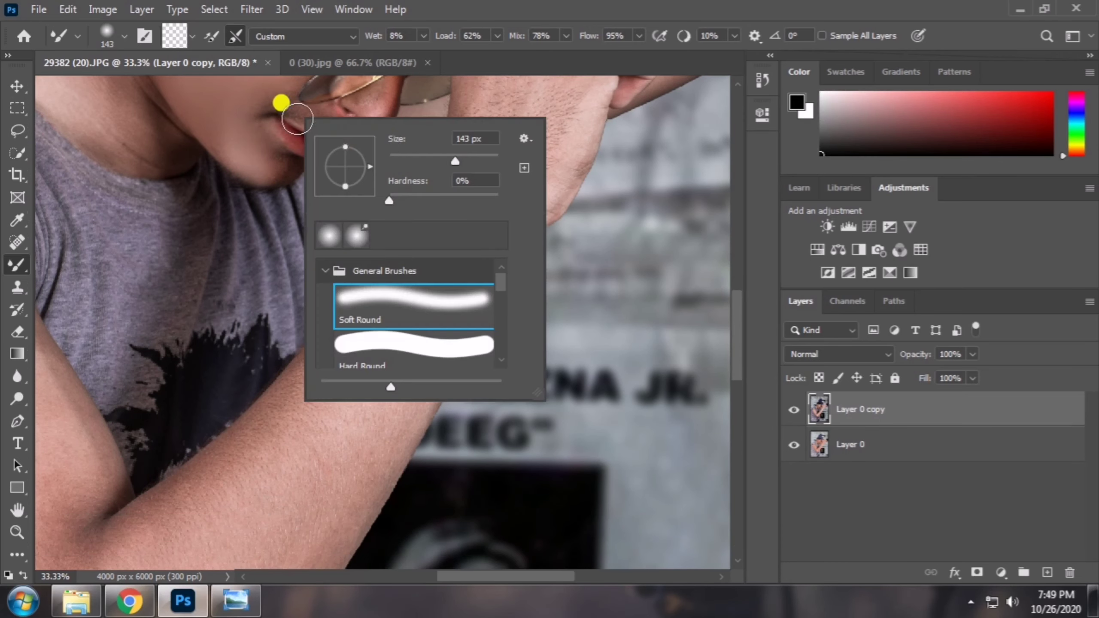
click(200, 119)
scroll(264, 147, up, 1)
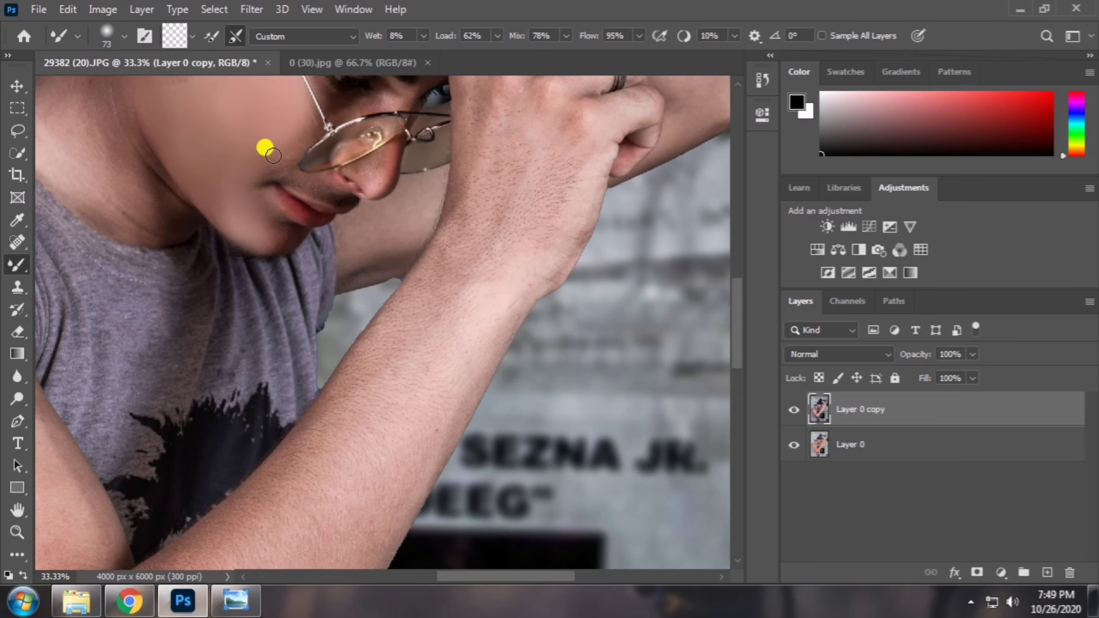
scroll(289, 190, up, 2)
right_click(270, 220)
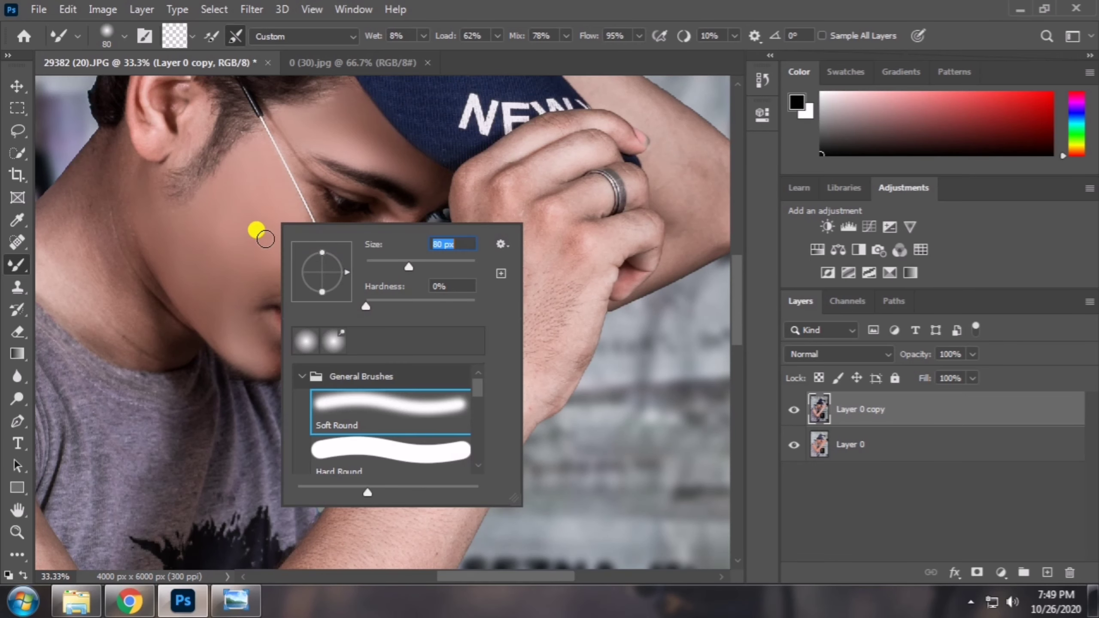
text(104)
key(Return)
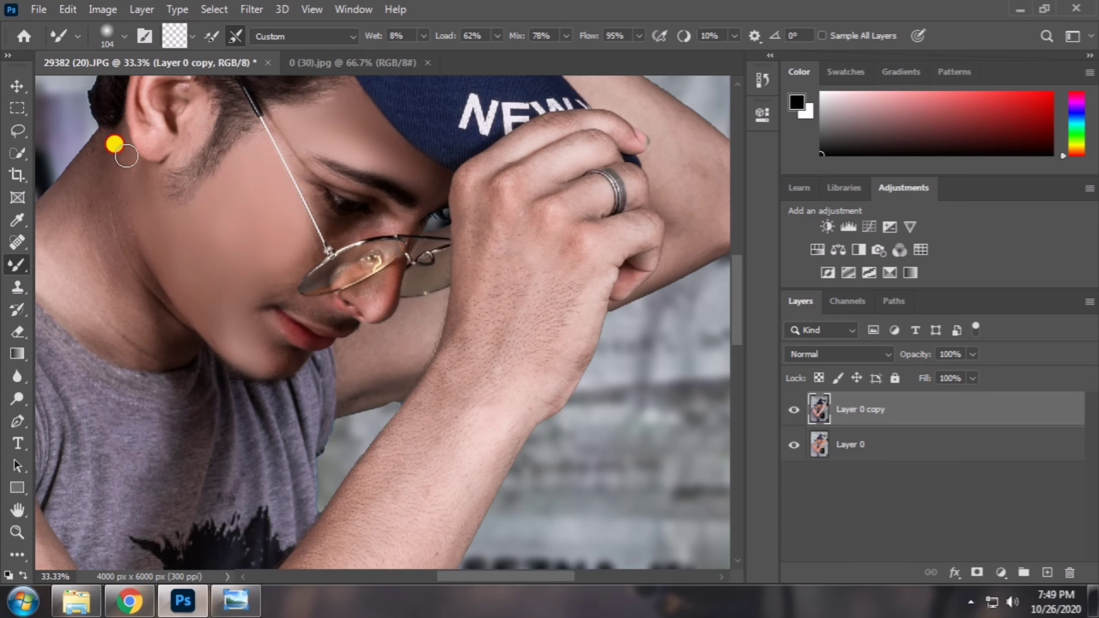
Smooth away the bright reflection on the glasses lens
scroll(130, 165, up, 1)
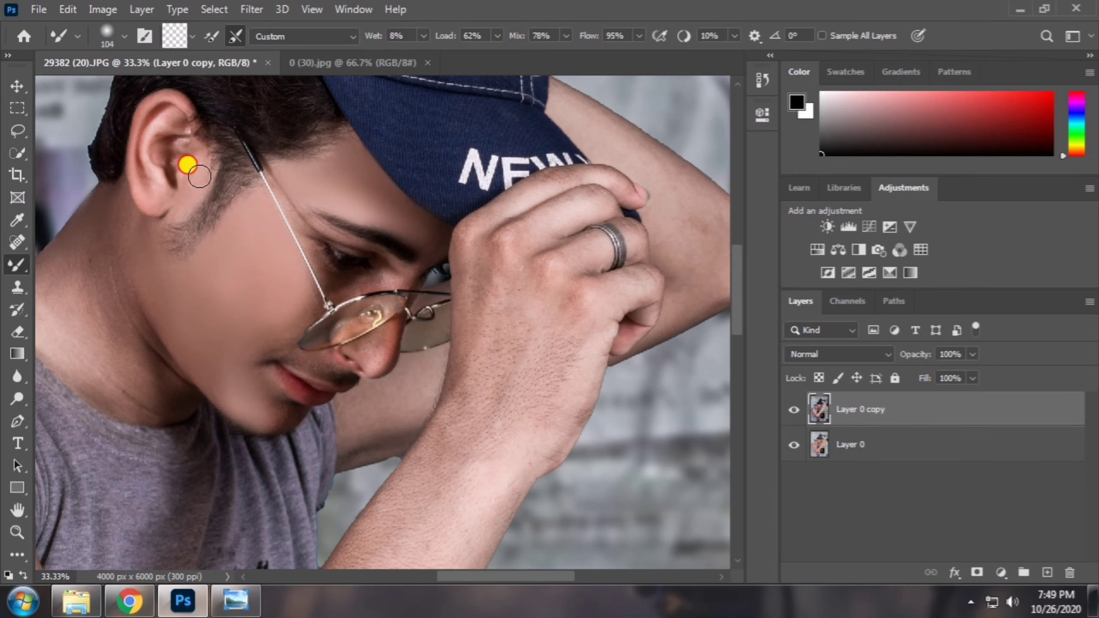
scroll(195, 260, down, 1)
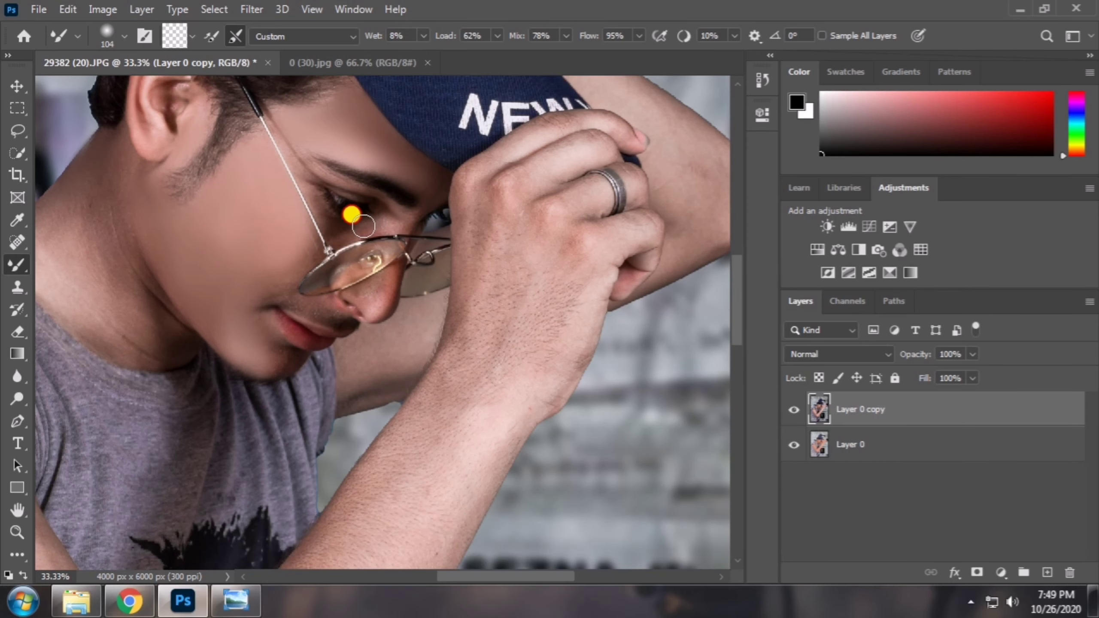
right_click(510, 270)
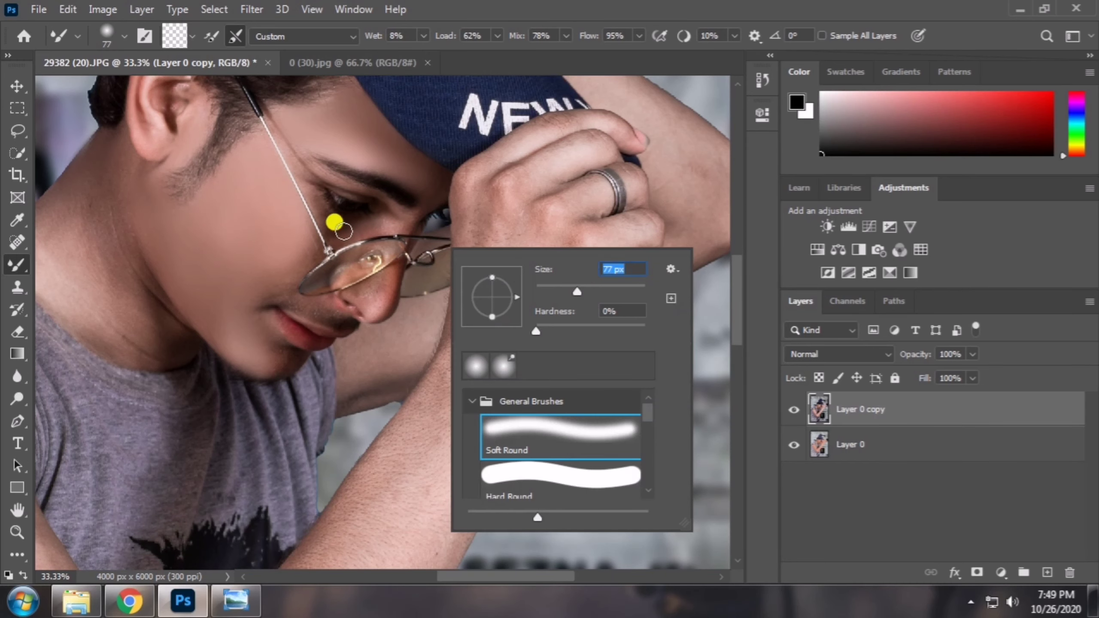
key(Escape)
scroll(312, 235, down, 1)
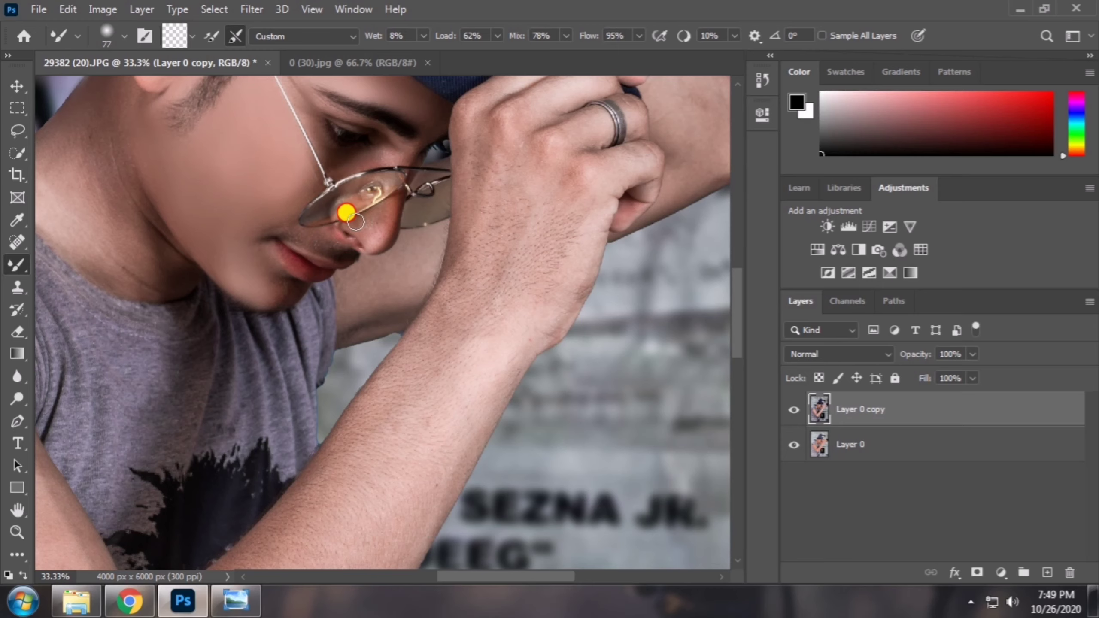
mouse_move(355, 221)
mouse_down()
mouse_move(380, 213)
mouse_move(381, 196)
mouse_move(386, 207)
mouse_up()
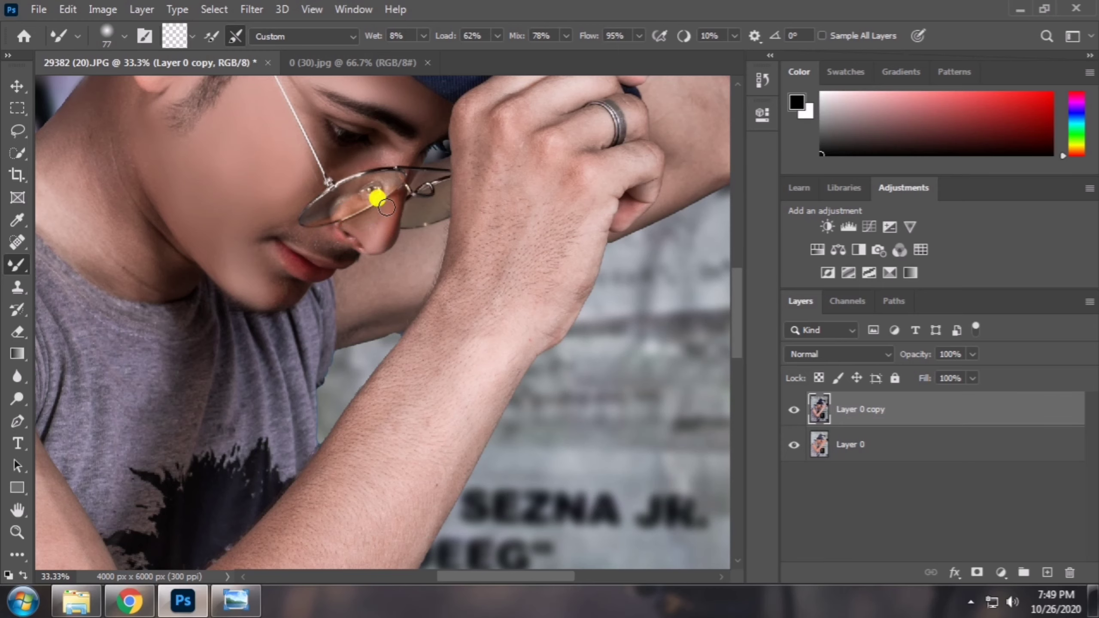
Smooth the skin along the boy's neck with a 102 px mixer brush
scroll(325, 224, down, 1)
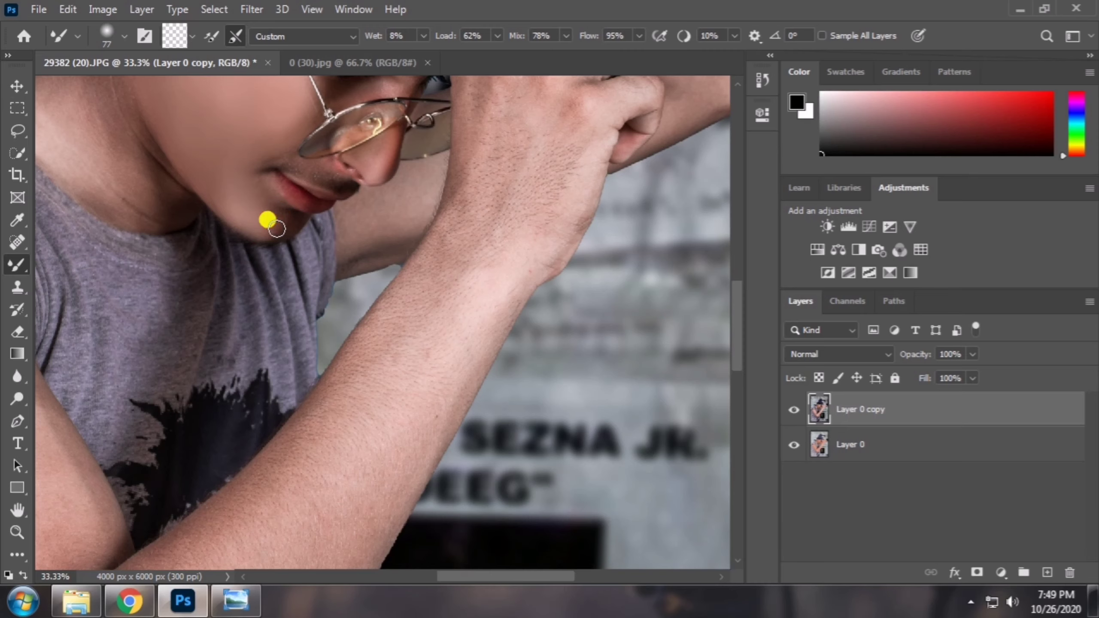
scroll(221, 173, up, 1)
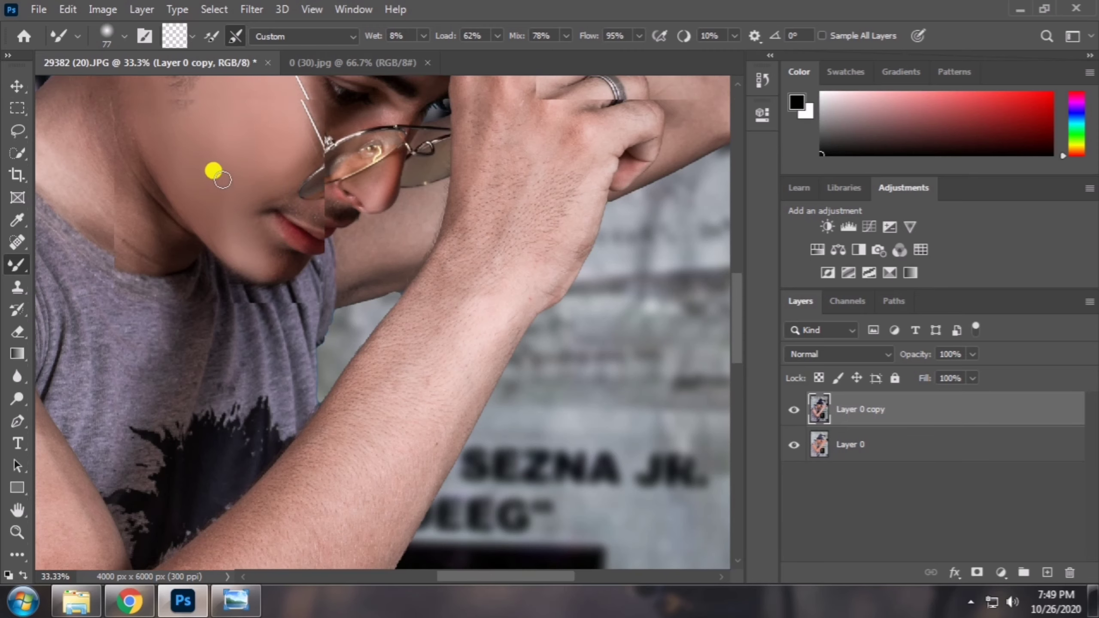
scroll(474, 579, left, 3)
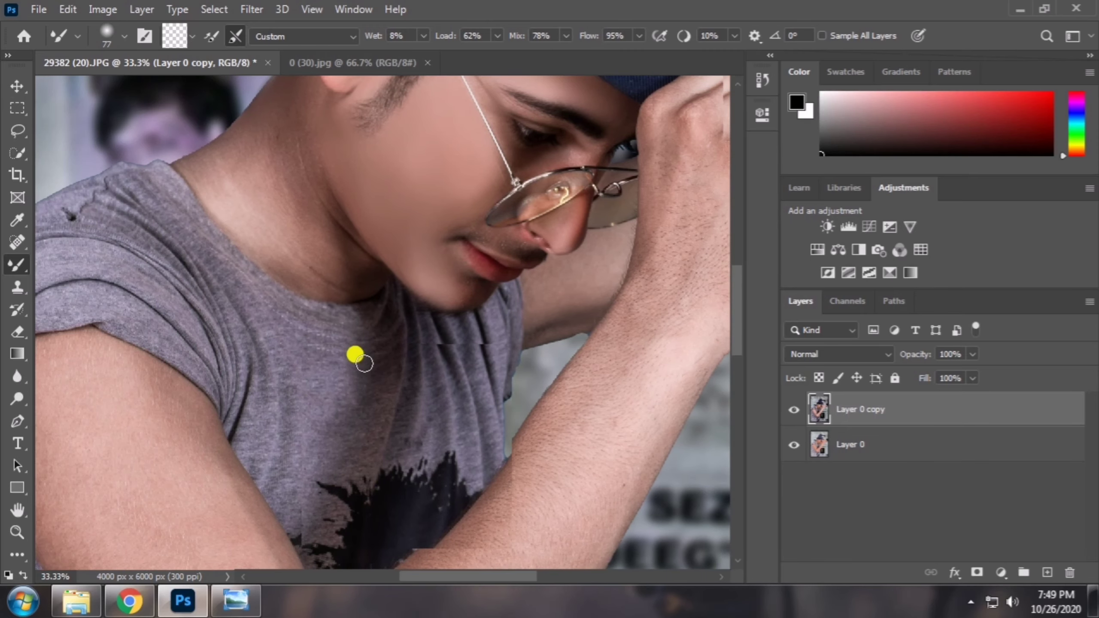
scroll(356, 356, up, 2)
right_click(365, 295)
click(506, 335)
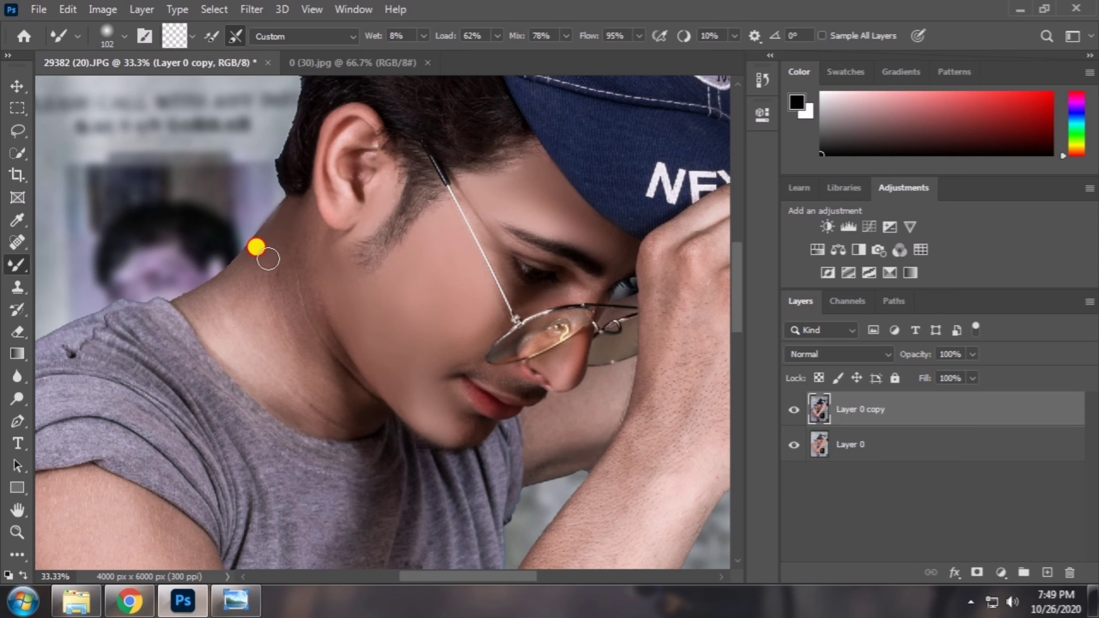
mouse_move(192, 299)
mouse_down()
mouse_move(301, 408)
mouse_move(267, 366)
mouse_move(288, 342)
mouse_move(306, 277)
mouse_move(314, 333)
mouse_move(289, 295)
mouse_move(282, 311)
mouse_move(248, 318)
mouse_move(230, 367)
mouse_move(269, 394)
mouse_move(276, 357)
mouse_move(319, 355)
mouse_move(342, 422)
mouse_move(298, 404)
mouse_move(304, 379)
mouse_up()
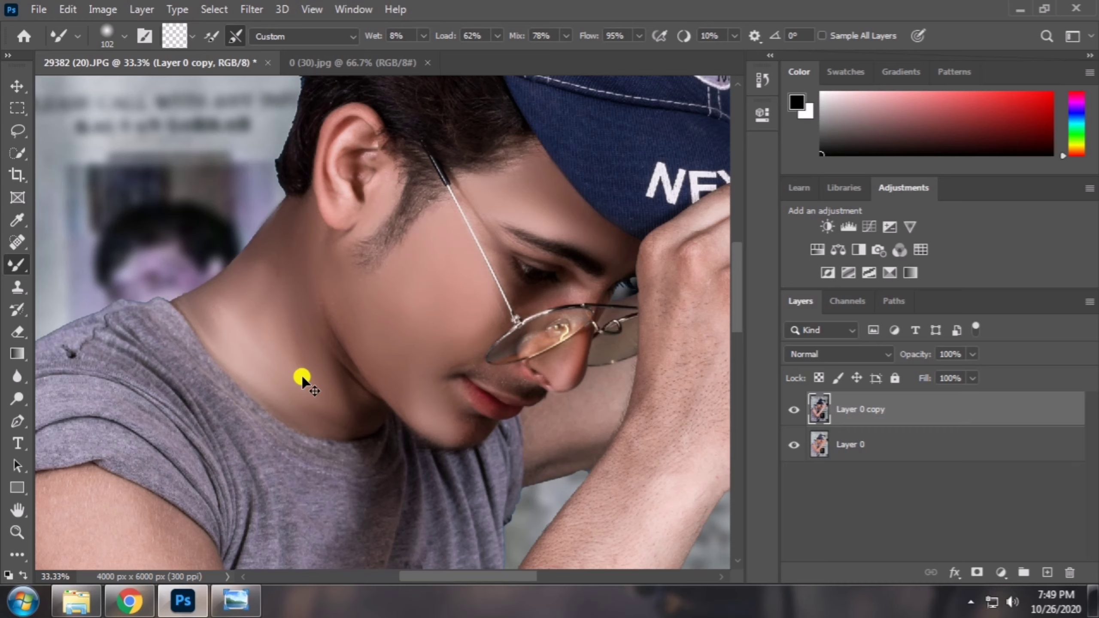
key(ctrl+minus)
key(ctrl+minus)
key(ctrl+minus)
key(ctrl+minus)
Blend neck to shoulder with a 306 px mixer brush, then shrink it to 155 px
right_click(393, 280)
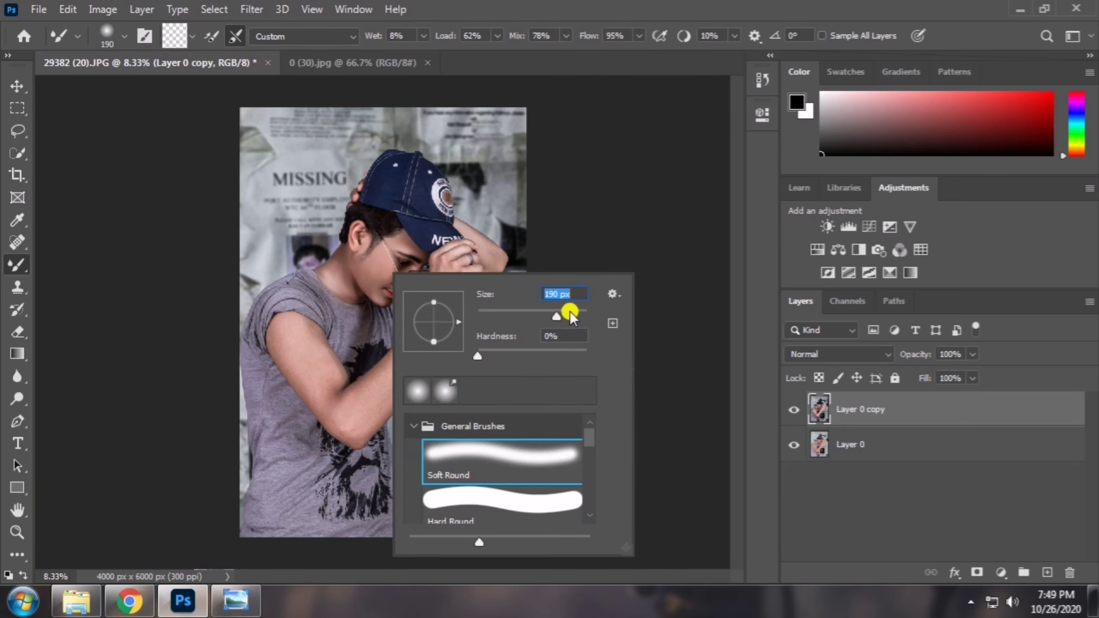
click(332, 281)
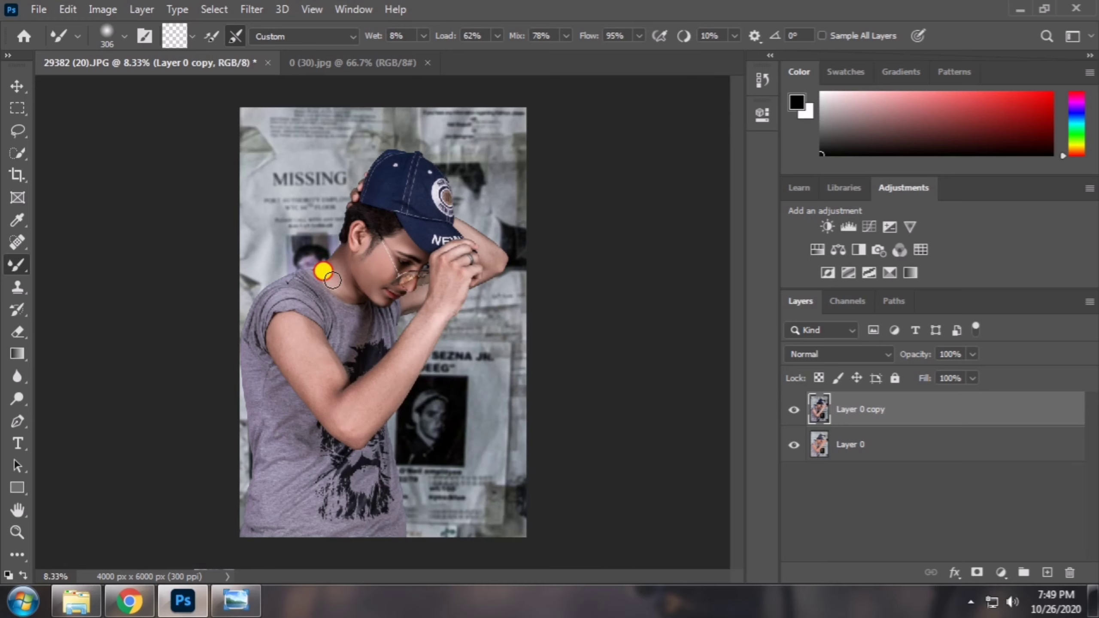
mouse_move(340, 288)
mouse_down()
mouse_move(337, 330)
mouse_move(286, 357)
mouse_move(295, 376)
mouse_move(306, 366)
mouse_move(297, 324)
mouse_move(339, 382)
mouse_move(306, 374)
mouse_move(342, 429)
mouse_move(390, 368)
mouse_move(351, 444)
mouse_move(426, 320)
mouse_move(416, 320)
mouse_move(413, 366)
mouse_move(380, 366)
mouse_move(344, 394)
mouse_move(334, 425)
mouse_up()
right_click(478, 309)
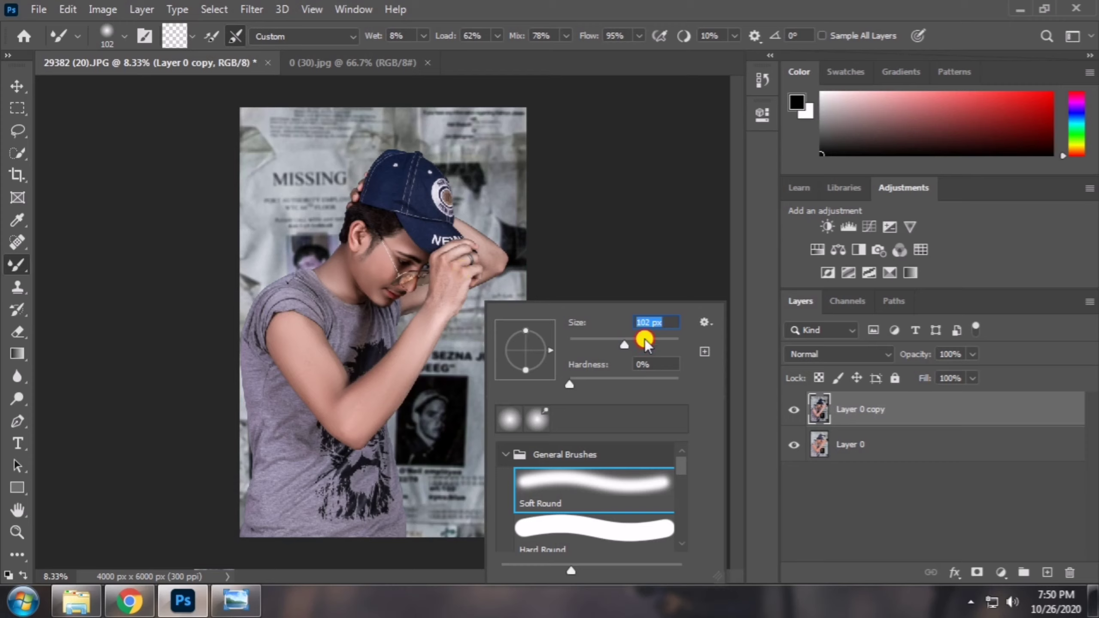
key(Return)
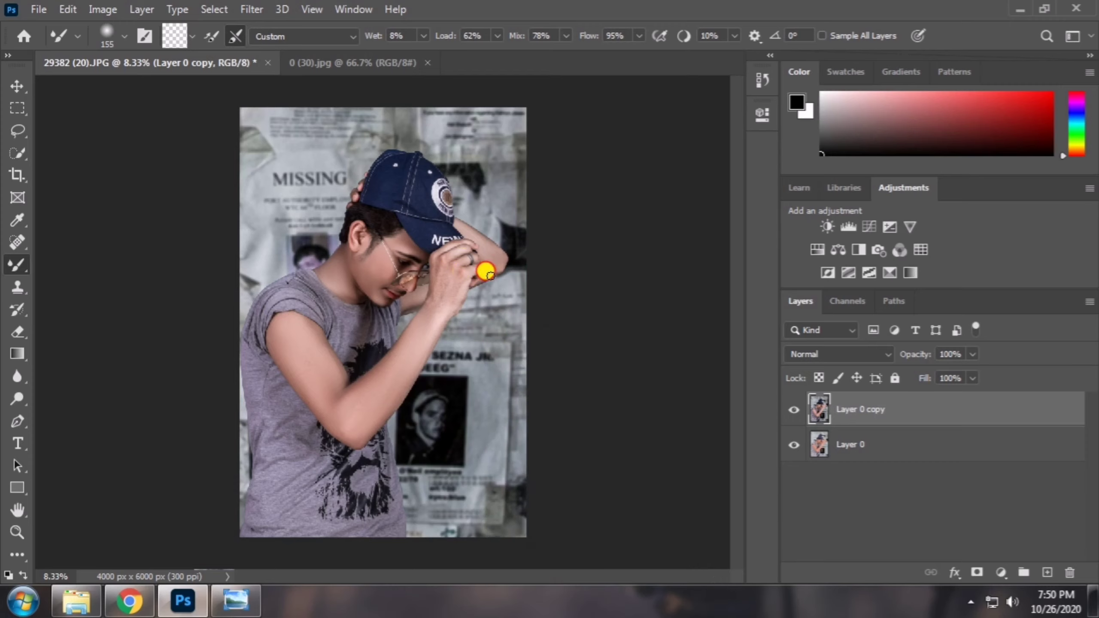
key(ctrl+minus)
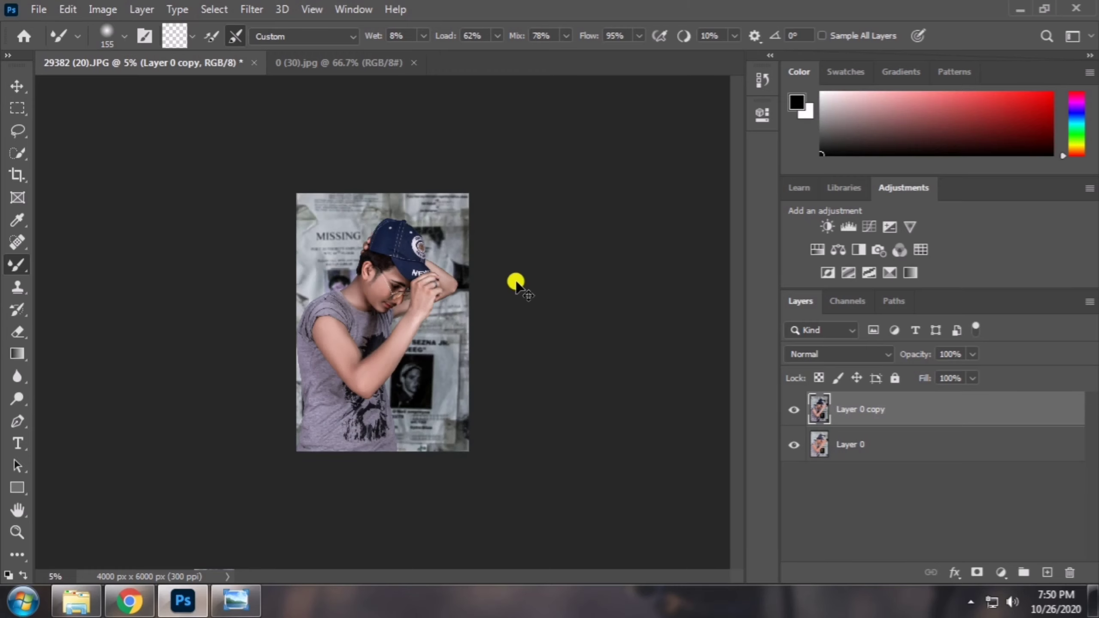
key(ctrl+plus)
Merge the retouched layer down and duplicate it as Layer 0 copy 2
click(16, 87)
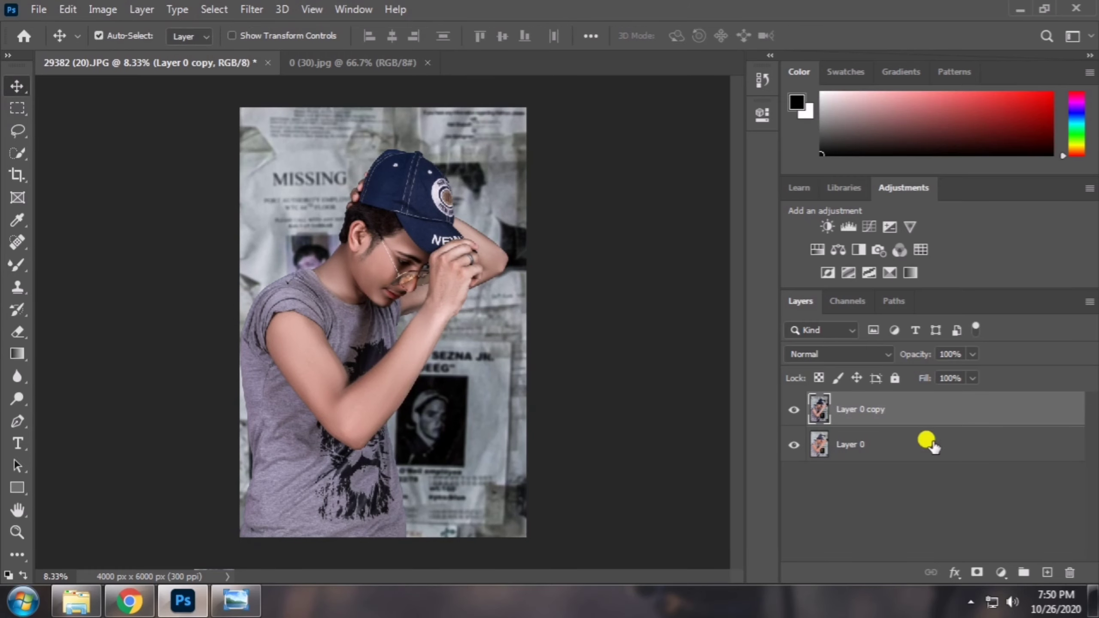
key(ctrl+e)
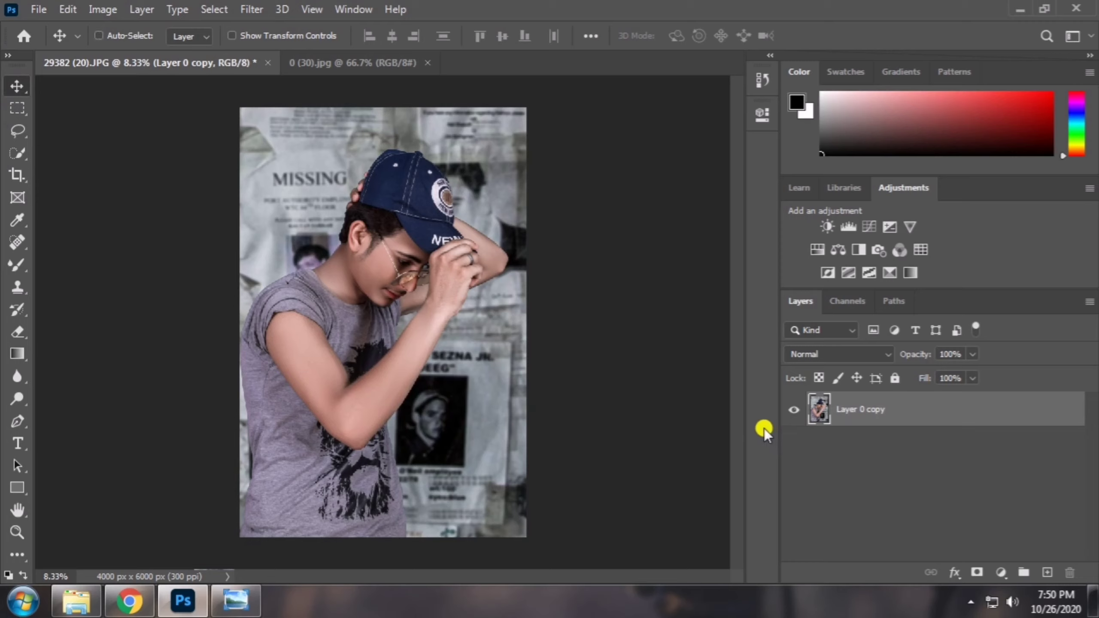
key(ctrl+j)
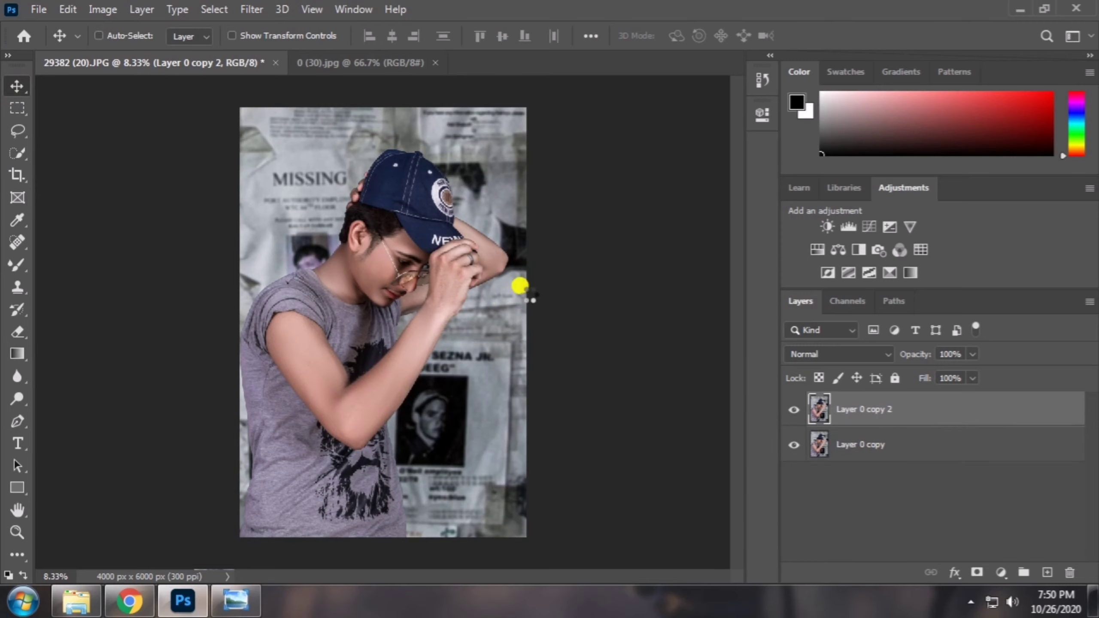
In the Camera Raw filter, raise Contrast to +39 and lower Vibrance to about -14
key(ctrl+shift+a)
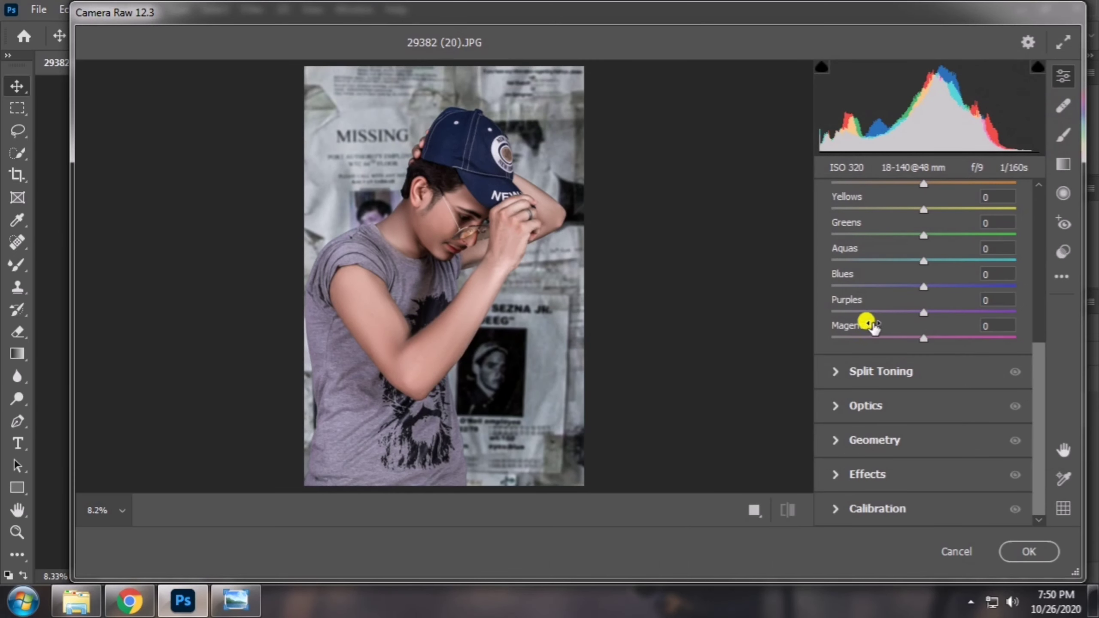
scroll(913, 372, up, 10)
scroll(904, 338, up, 1)
click(887, 265)
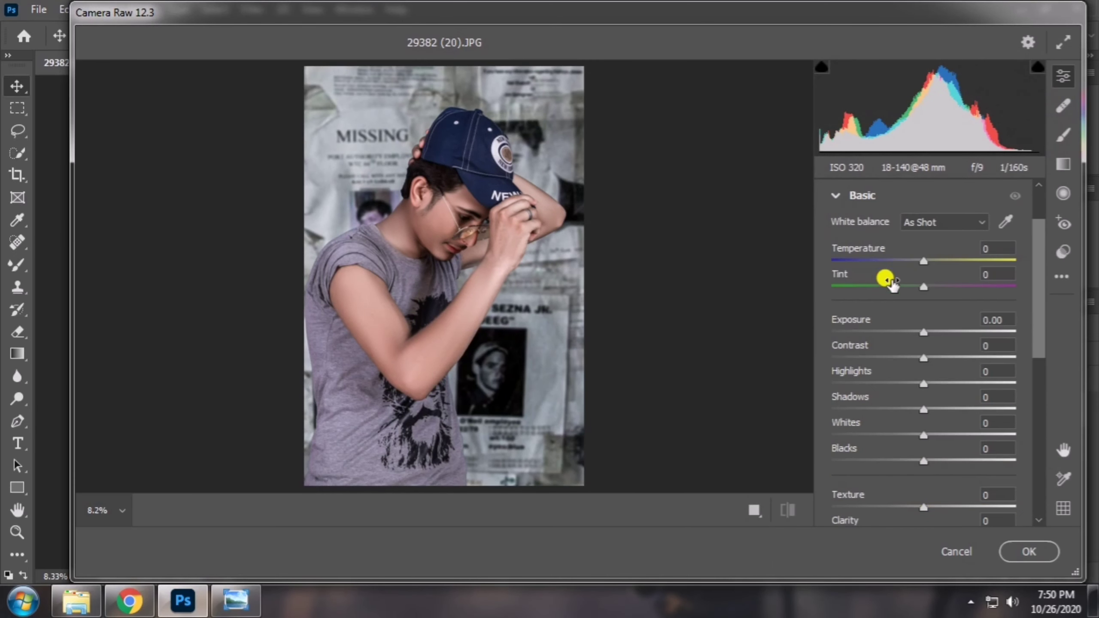
mouse_move(921, 357)
mouse_down()
mouse_move(957, 364)
mouse_move(929, 417)
mouse_up()
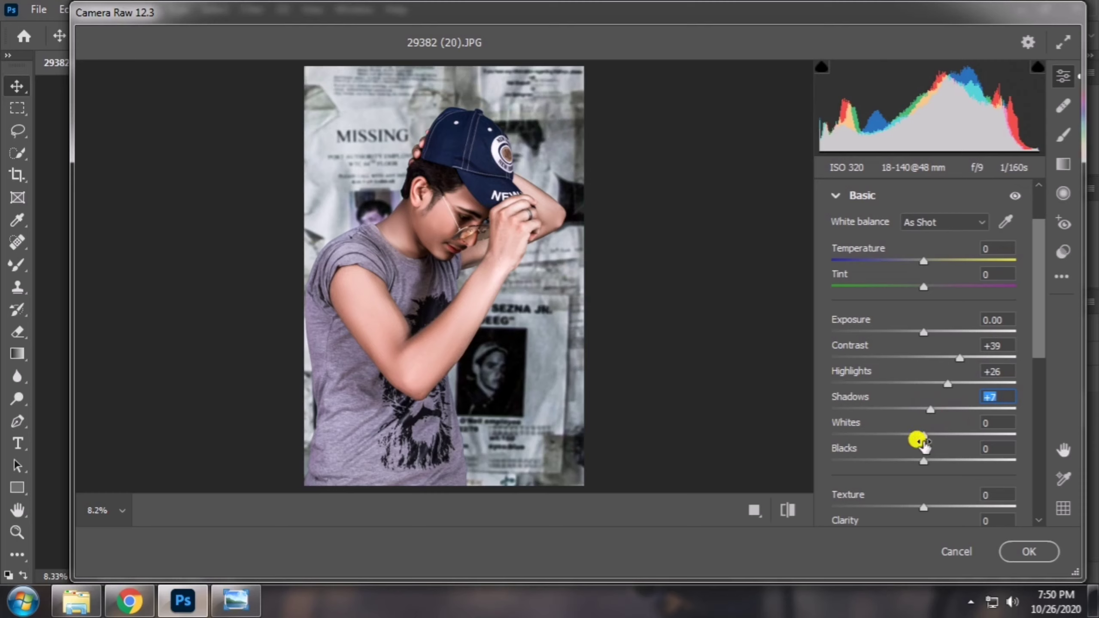
scroll(918, 444, down, 4)
scroll(920, 447, down, 6)
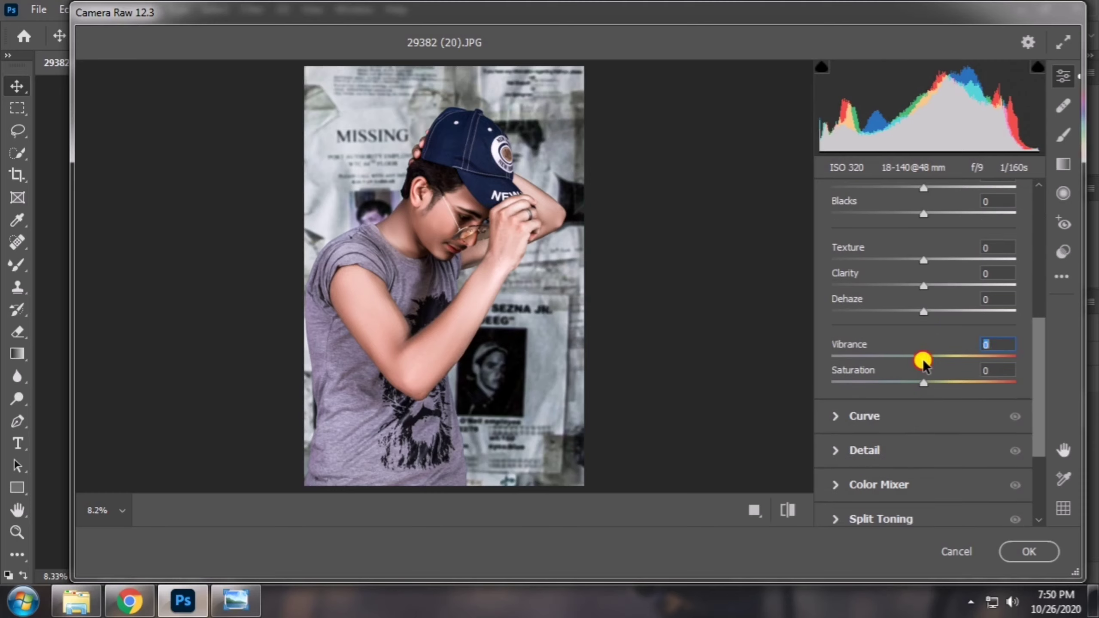
drag(922, 361, 911, 374)
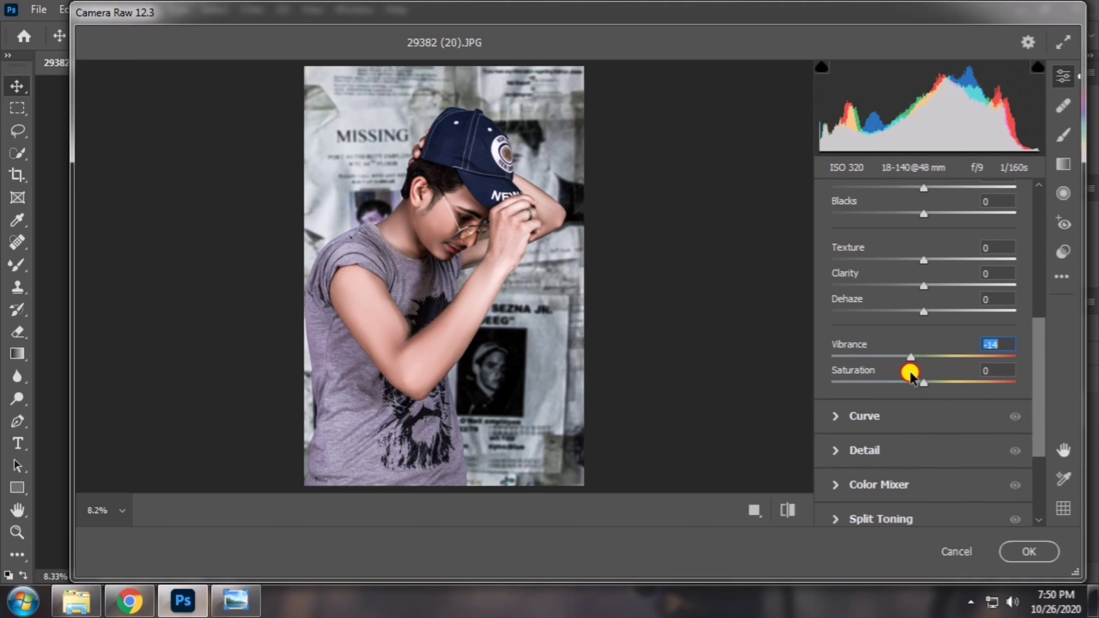
scroll(906, 303, down, 3)
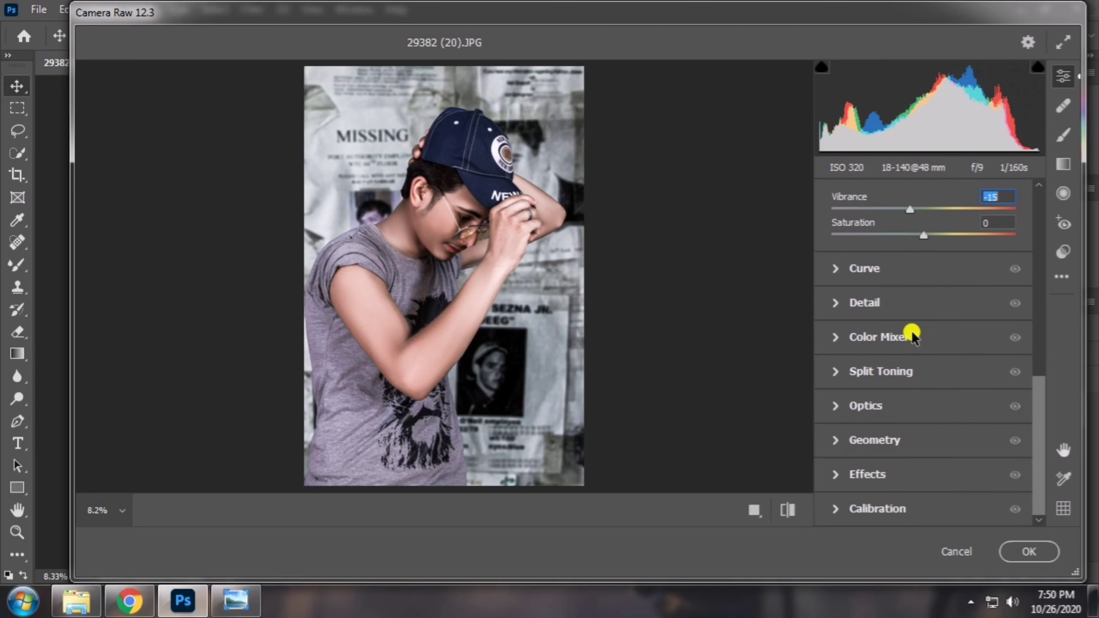
Set saturation Reds +93, Oranges -31, Aquas +51, Blues -23, Reds luminance +17, and apply
click(910, 331)
drag(923, 312, 1017, 327)
mouse_move(927, 337)
mouse_down()
mouse_move(882, 342)
mouse_move(895, 343)
mouse_up()
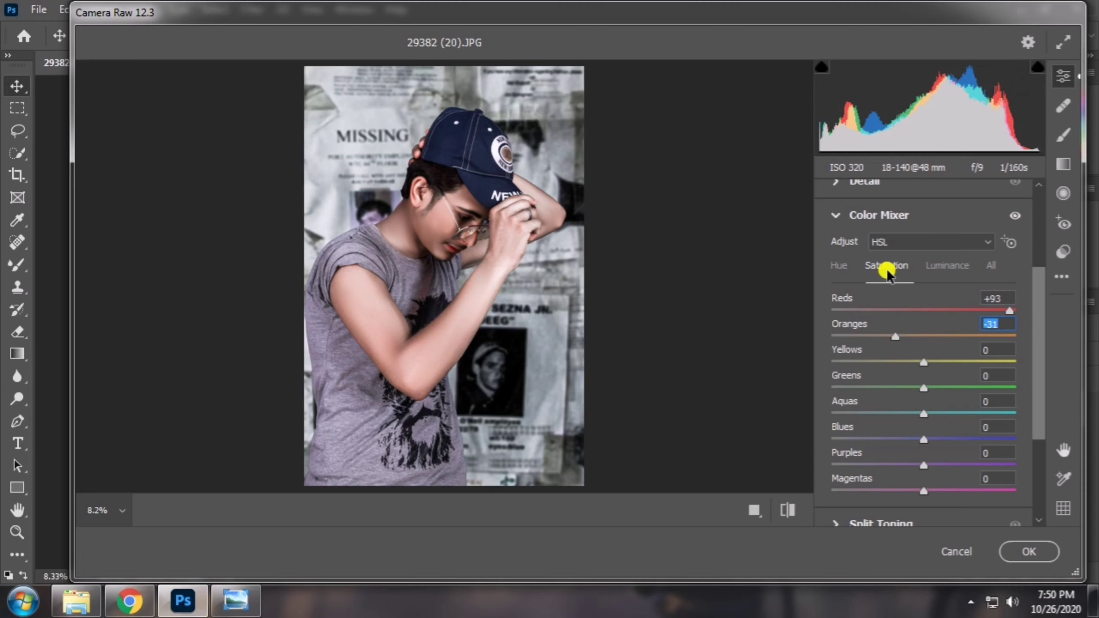
click(838, 268)
click(932, 265)
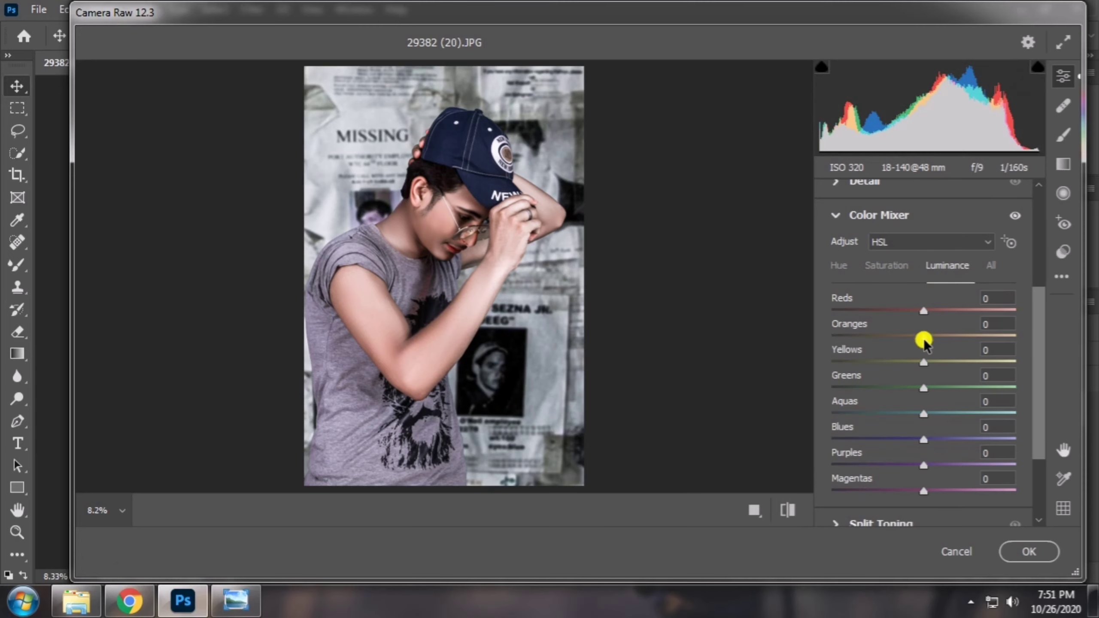
mouse_move(923, 336)
mouse_down()
mouse_move(944, 338)
mouse_move(844, 346)
mouse_move(913, 352)
mouse_up()
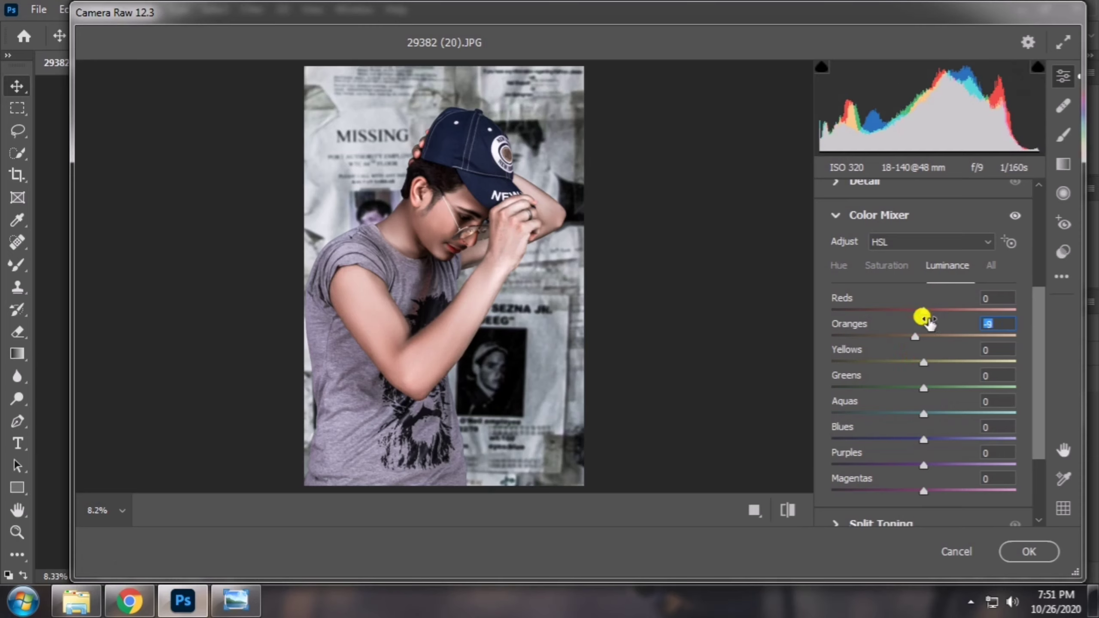
mouse_move(923, 310)
mouse_down()
mouse_move(894, 312)
mouse_move(947, 314)
mouse_move(939, 322)
mouse_up()
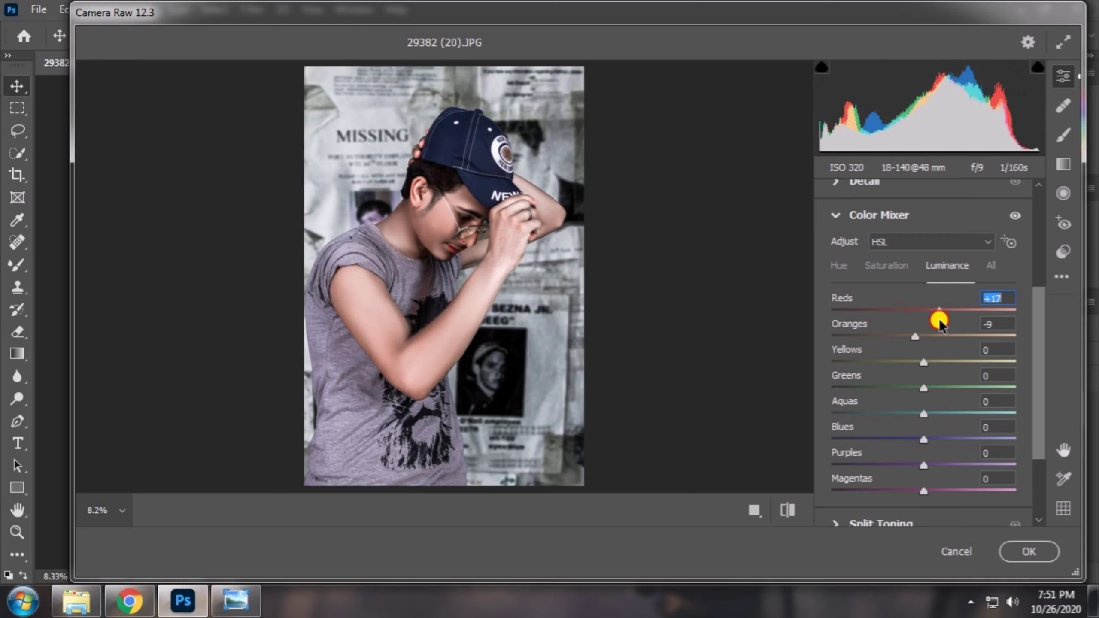
click(893, 267)
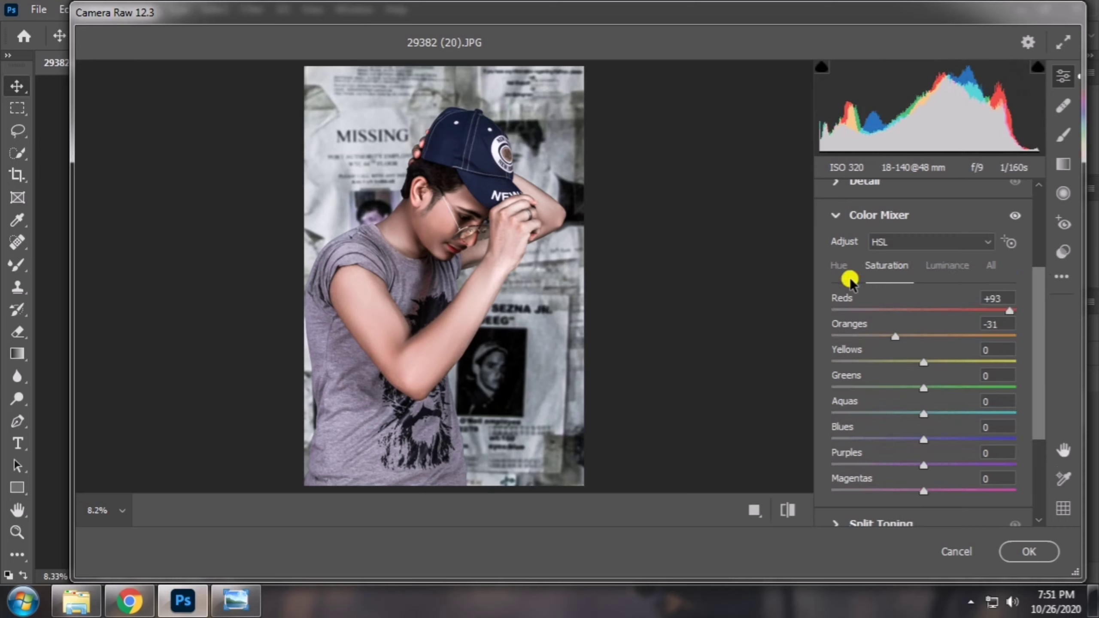
drag(923, 413, 985, 414)
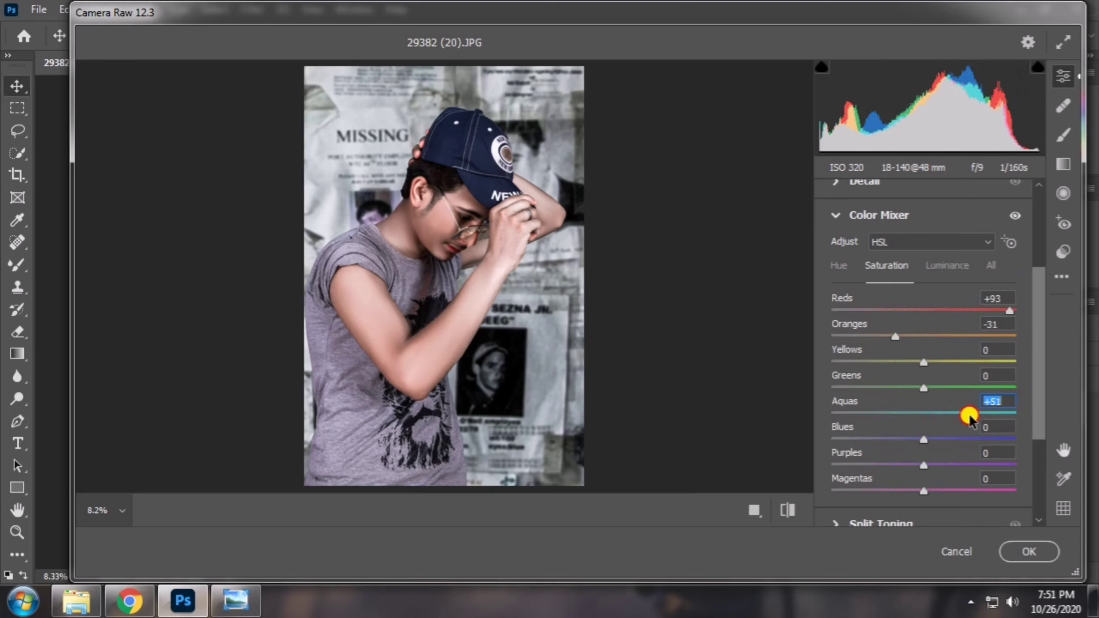
mouse_move(926, 441)
mouse_down()
mouse_move(993, 449)
mouse_move(854, 452)
mouse_up()
click(1022, 552)
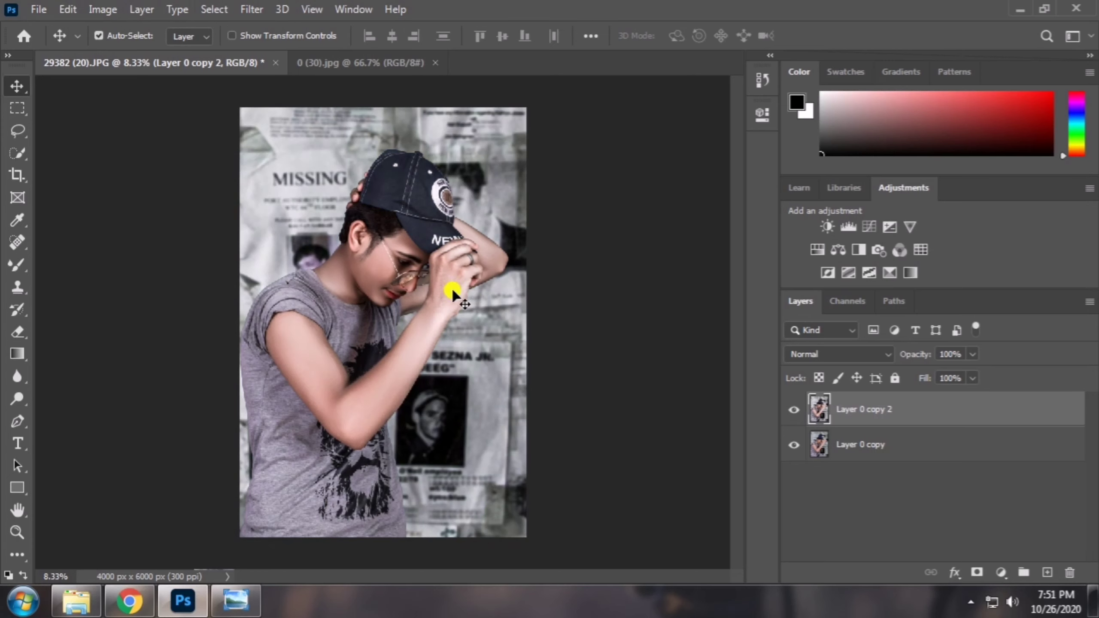
Launch Exposure X5 from the Filter menu on the current layer and reset the photo
click(250, 9)
mouse_move(293, 375)
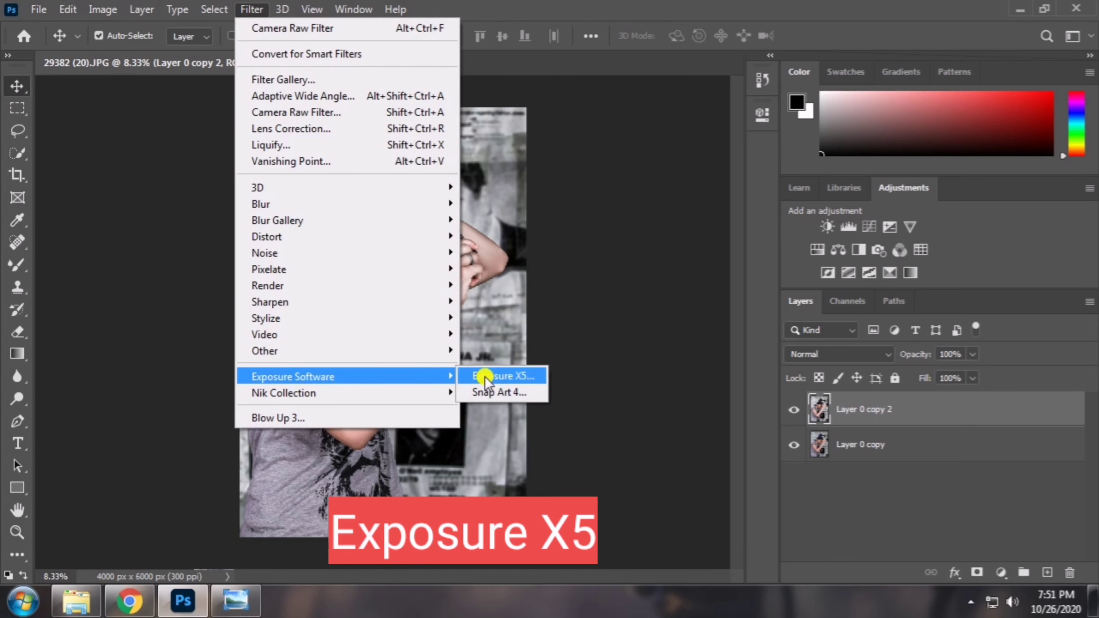
click(505, 378)
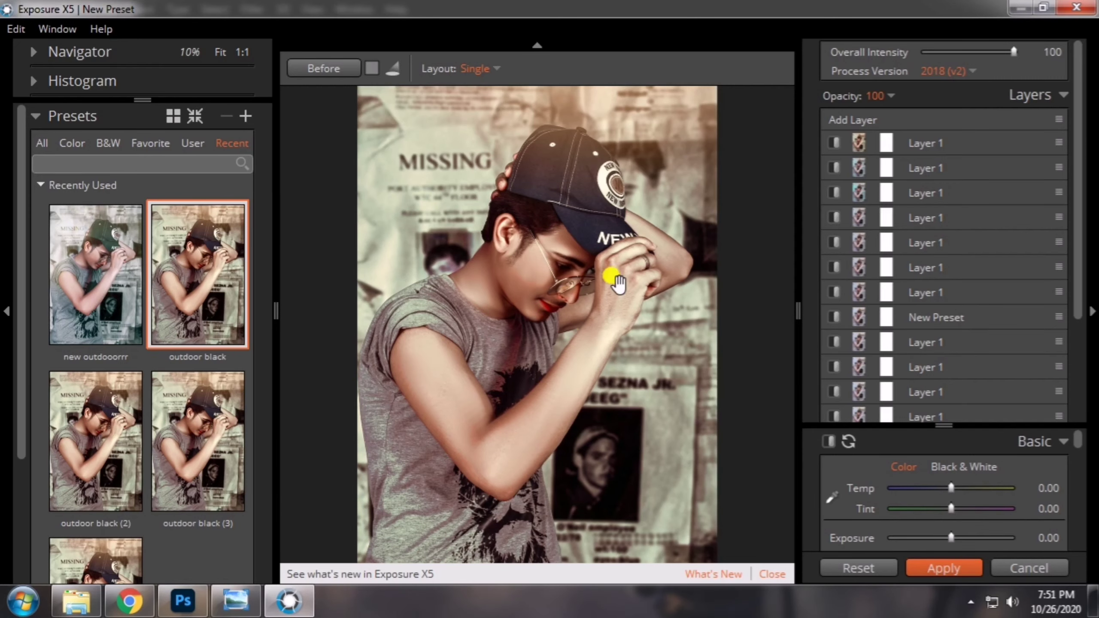
scroll(601, 275, up, 1)
scroll(582, 271, down, 2)
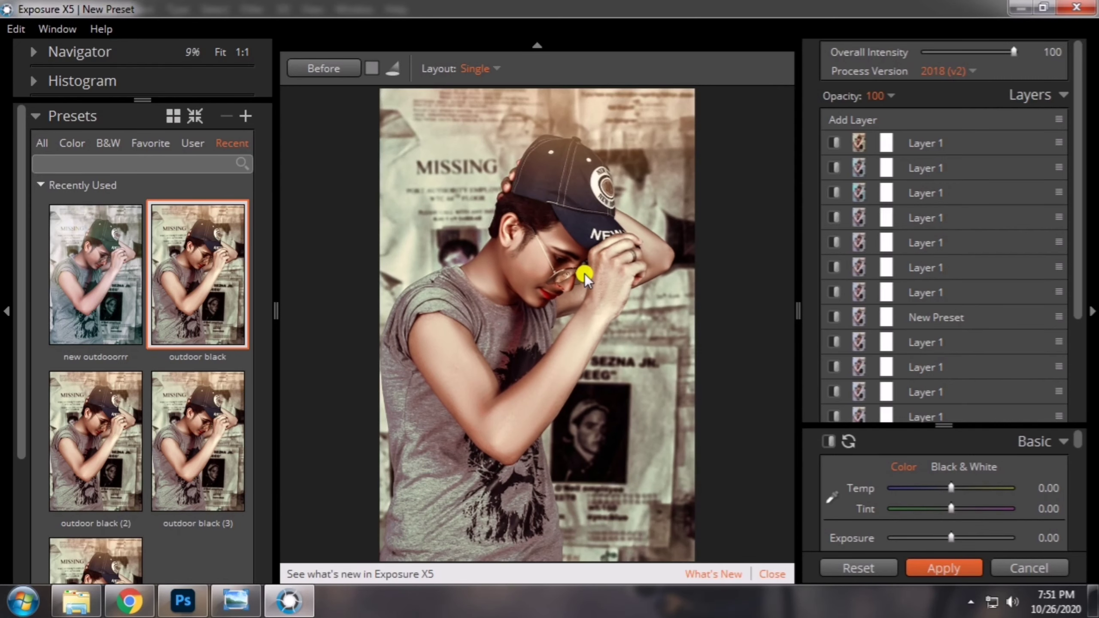
click(886, 567)
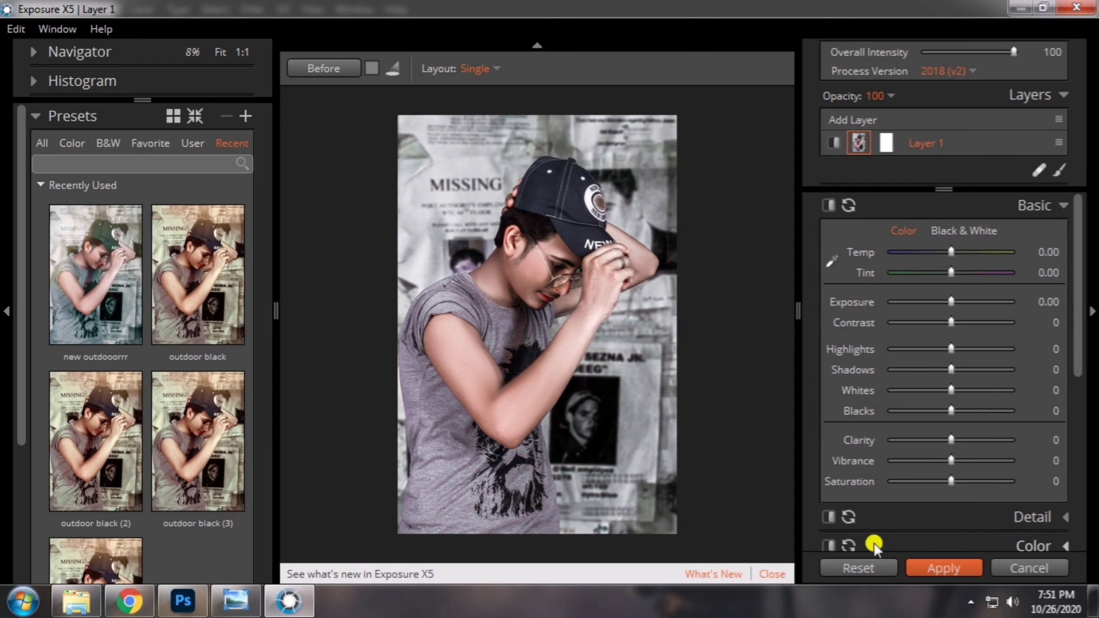
Preview the new outdooorrr and outdoor black (2), (4), (3) presets, resetting after each
click(91, 277)
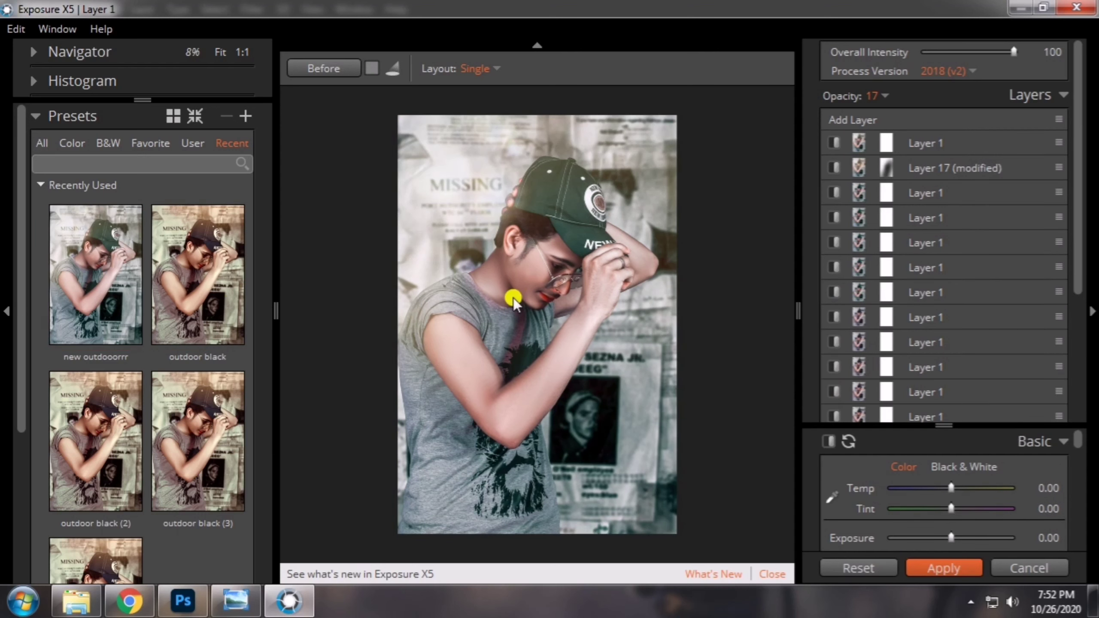
click(861, 568)
scroll(208, 458, down, 3)
click(91, 298)
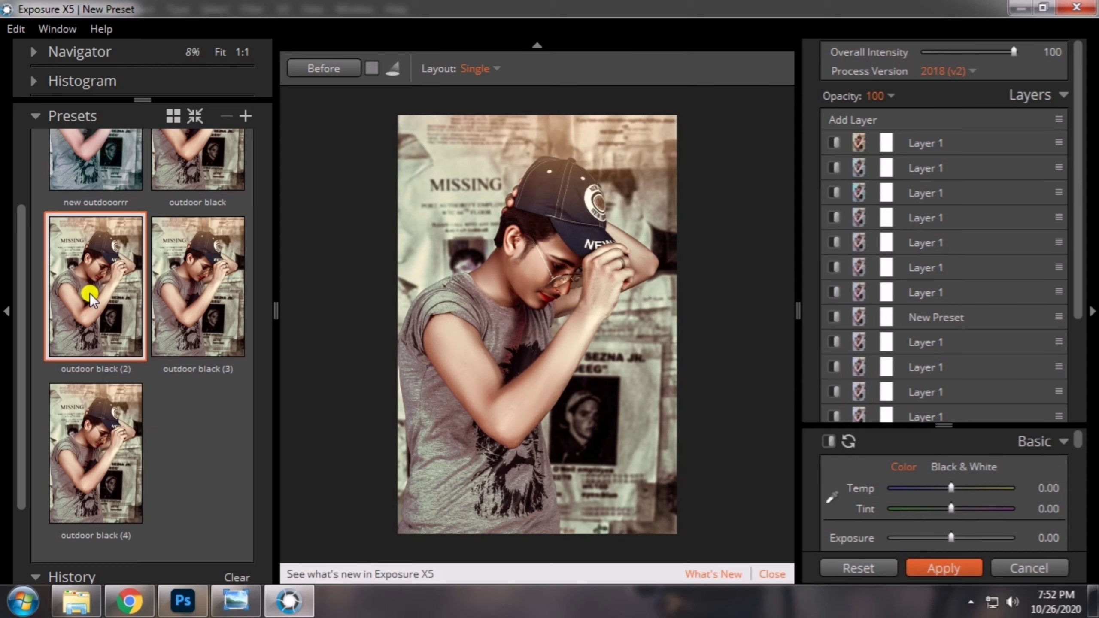
click(859, 567)
click(106, 439)
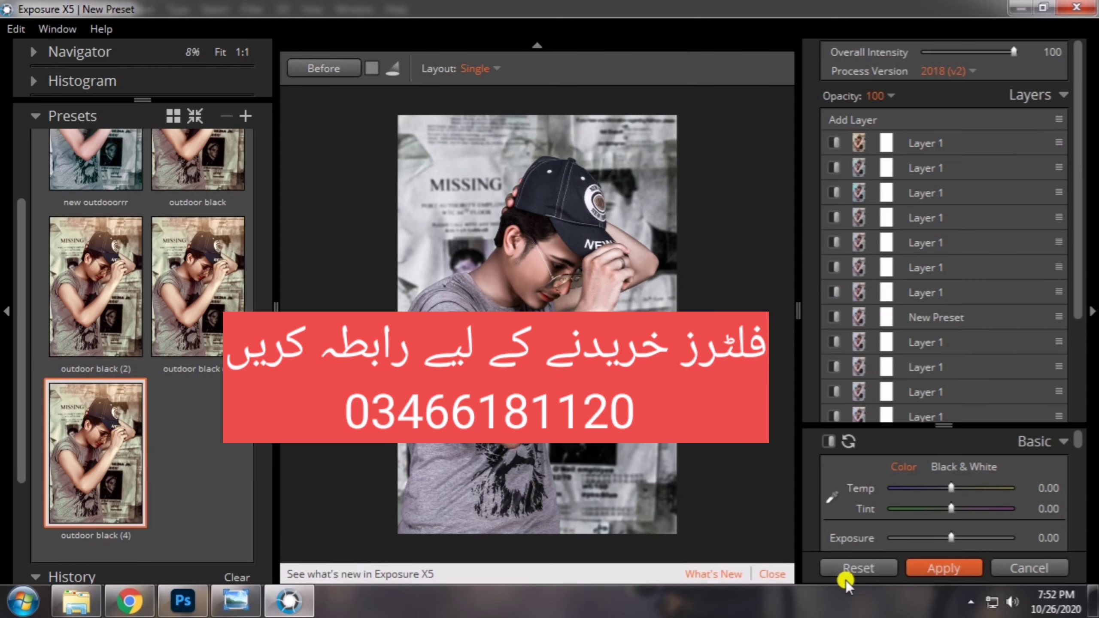
click(859, 567)
click(200, 308)
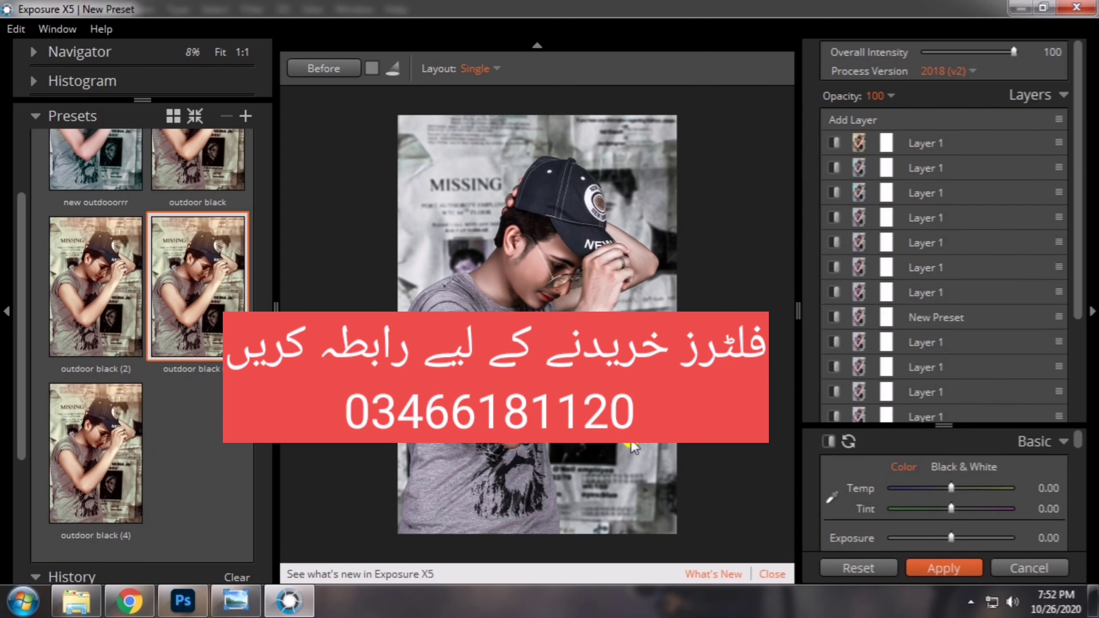
click(848, 568)
Search presets for INDOOR across All groups and expand Lo-Fi and My Presets
scroll(130, 238, up, 5)
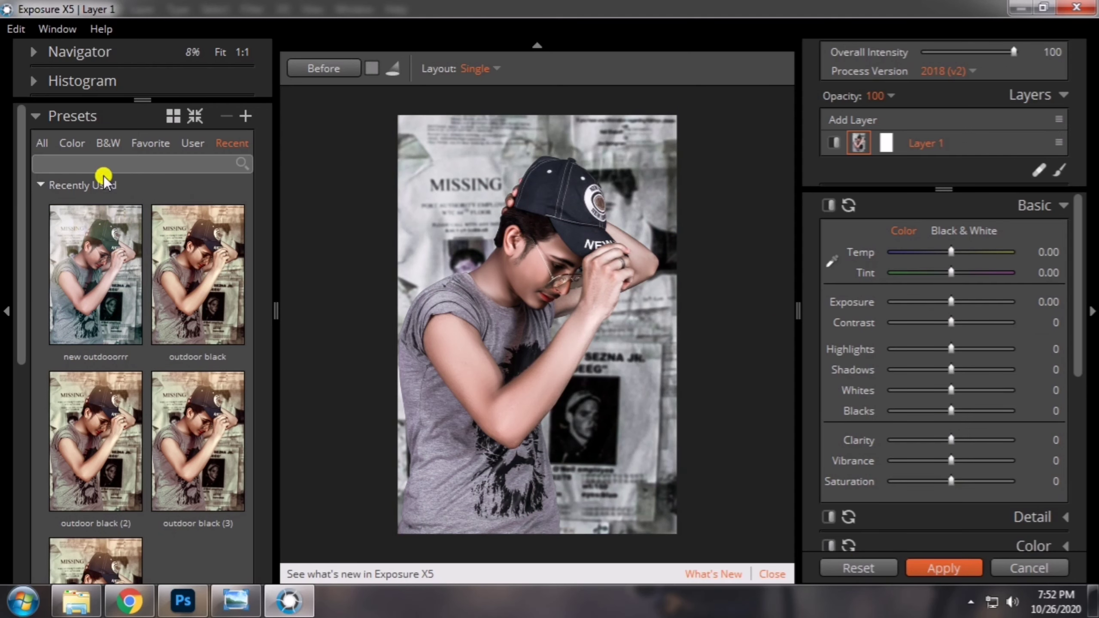
click(112, 165)
text(INDOOR)
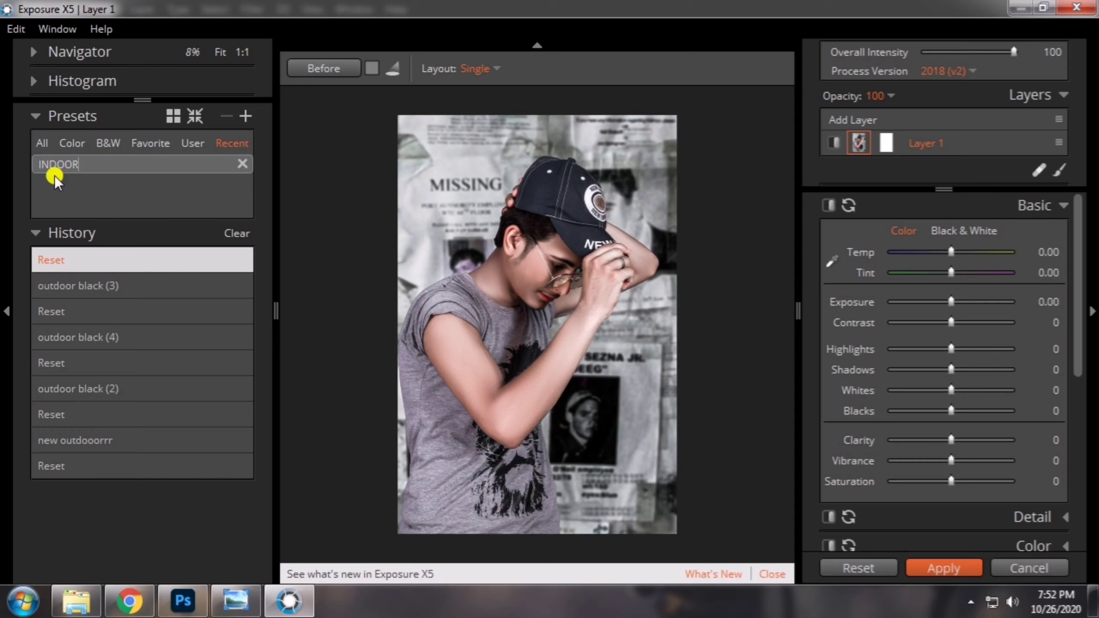
click(41, 142)
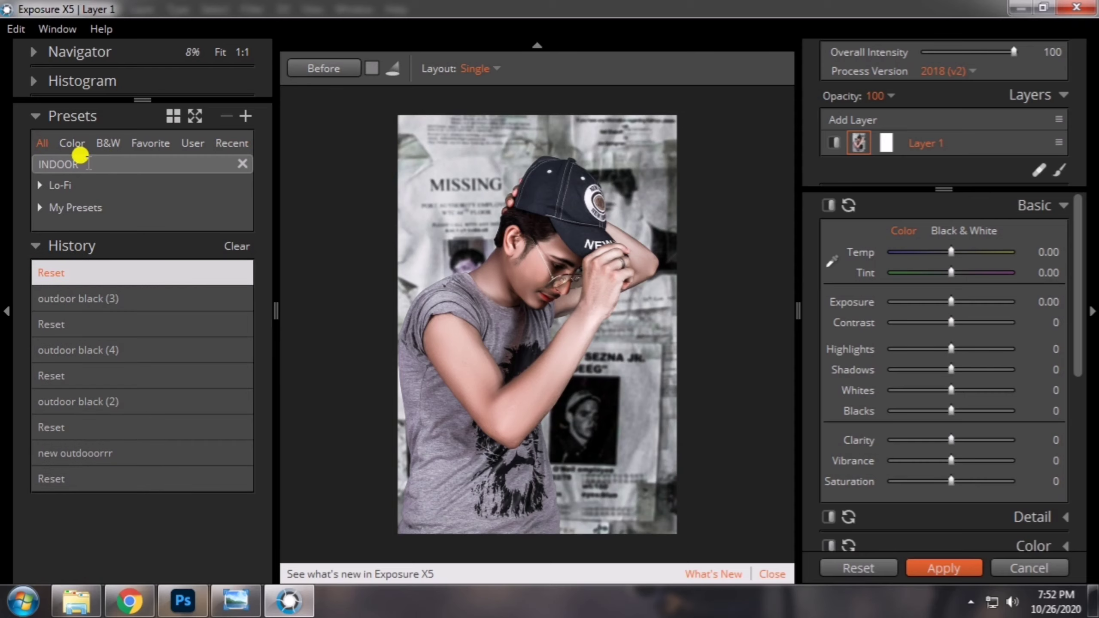
click(40, 150)
click(82, 227)
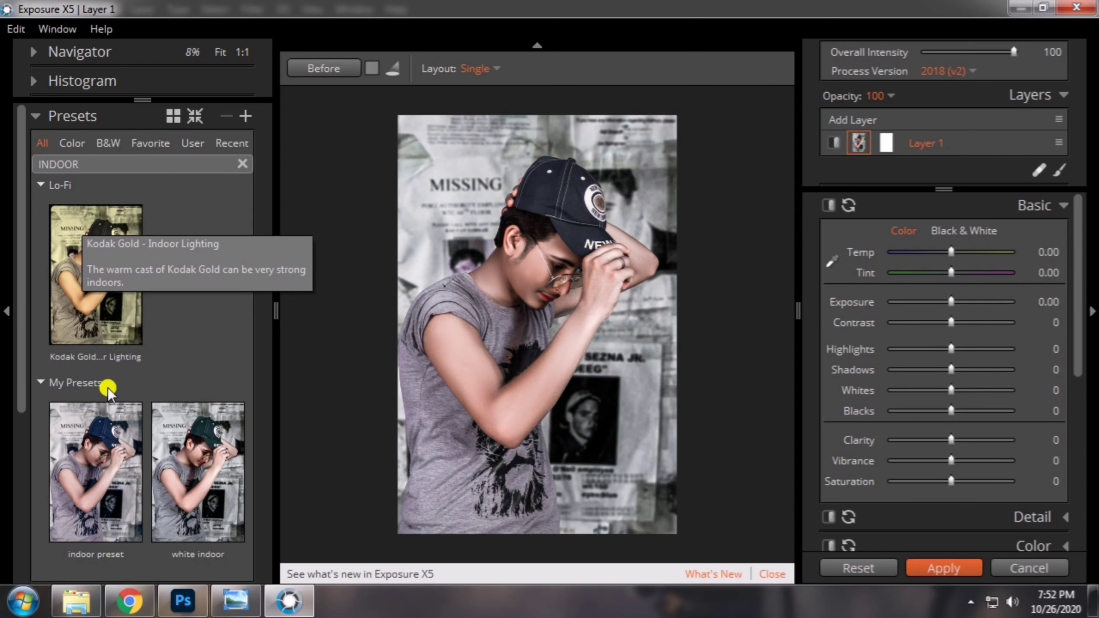
Compare the indoor and white indoor presets, then settle on the indoor preset
click(99, 442)
click(182, 479)
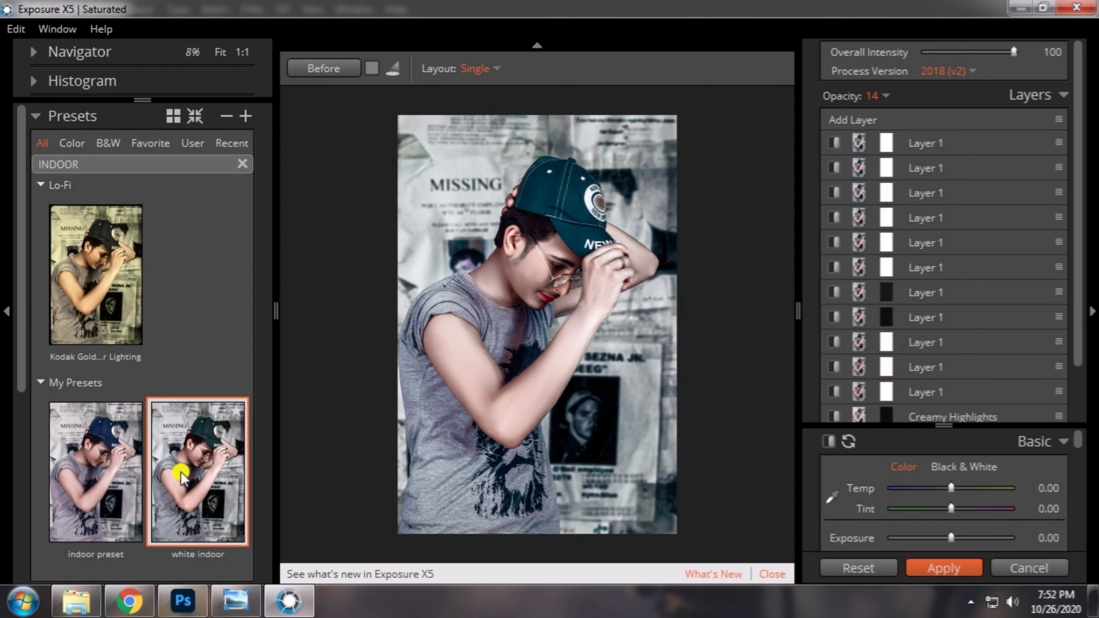
click(858, 566)
click(228, 444)
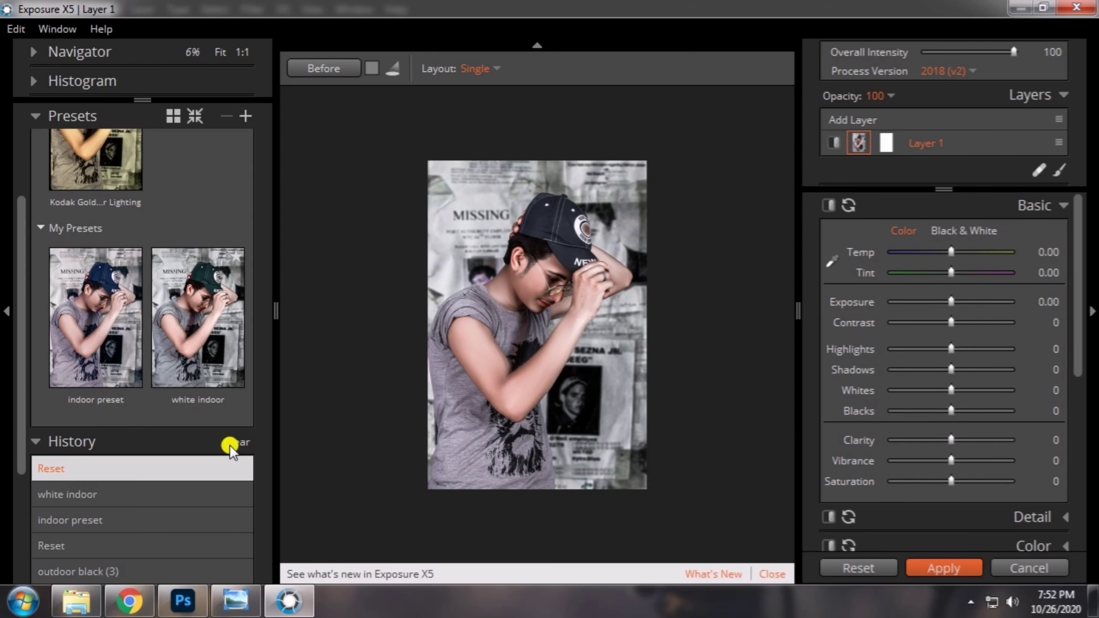
click(34, 338)
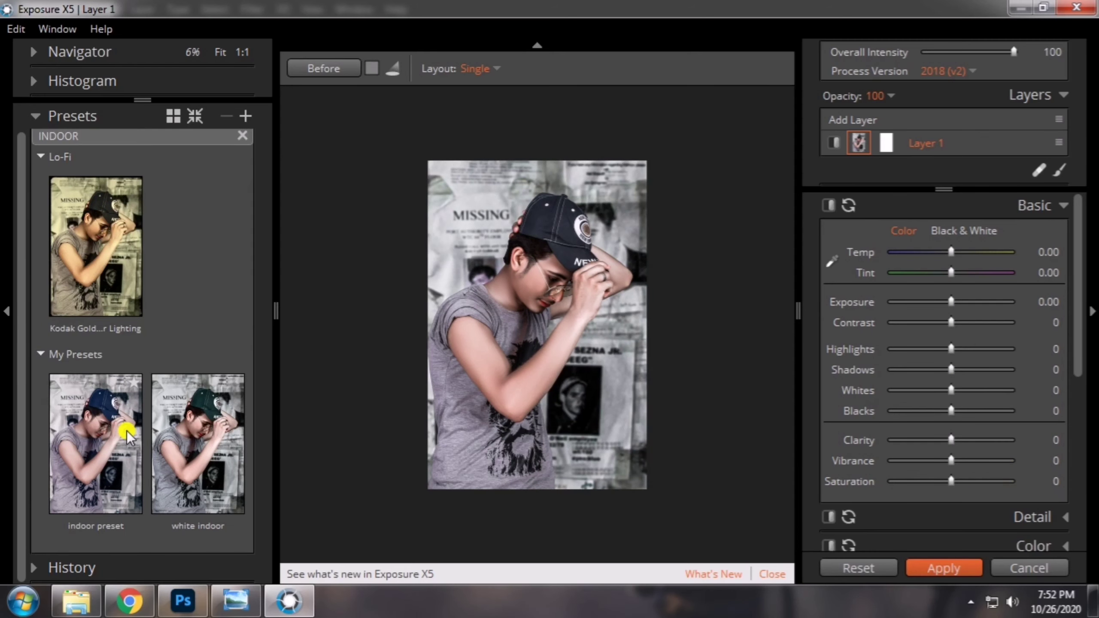
click(76, 442)
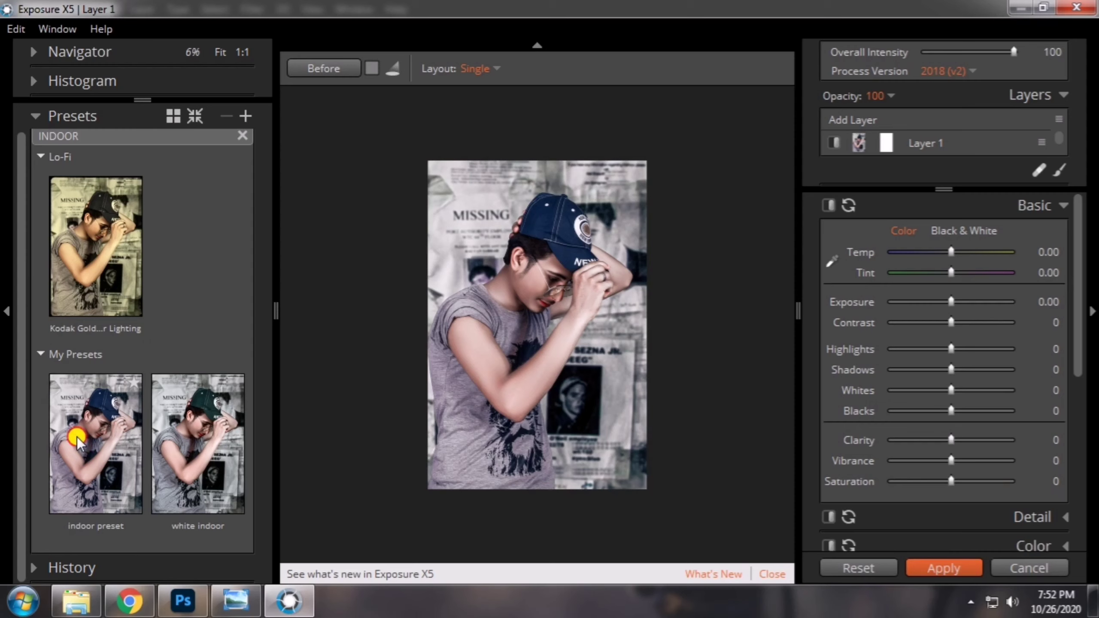
Reset, choose the white indoor preset, and apply it back to Photoshop
click(847, 567)
click(169, 451)
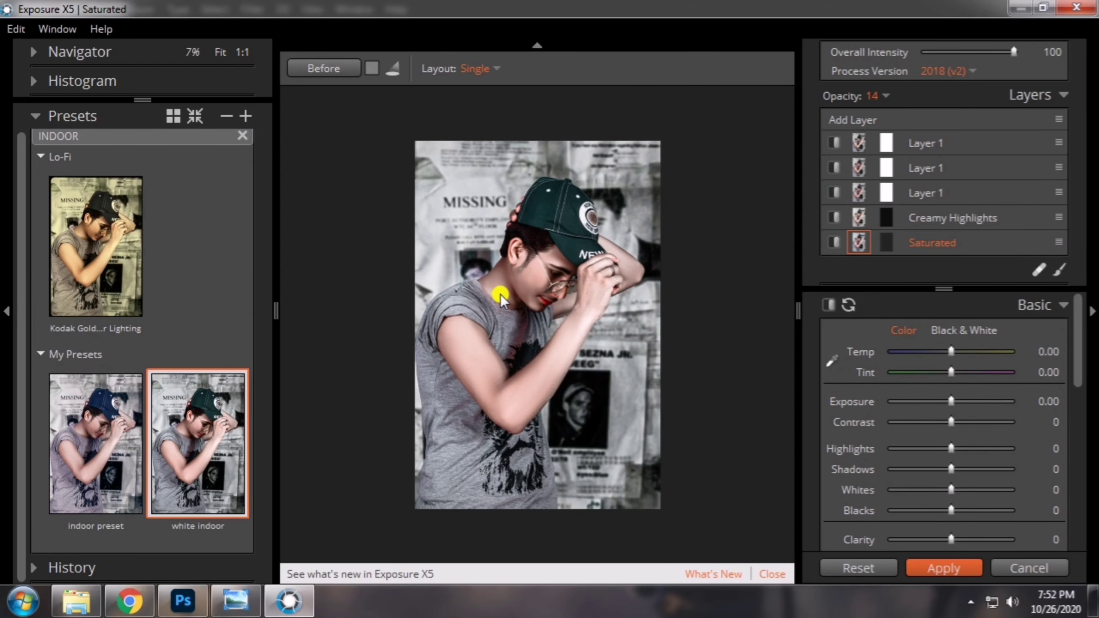
click(971, 568)
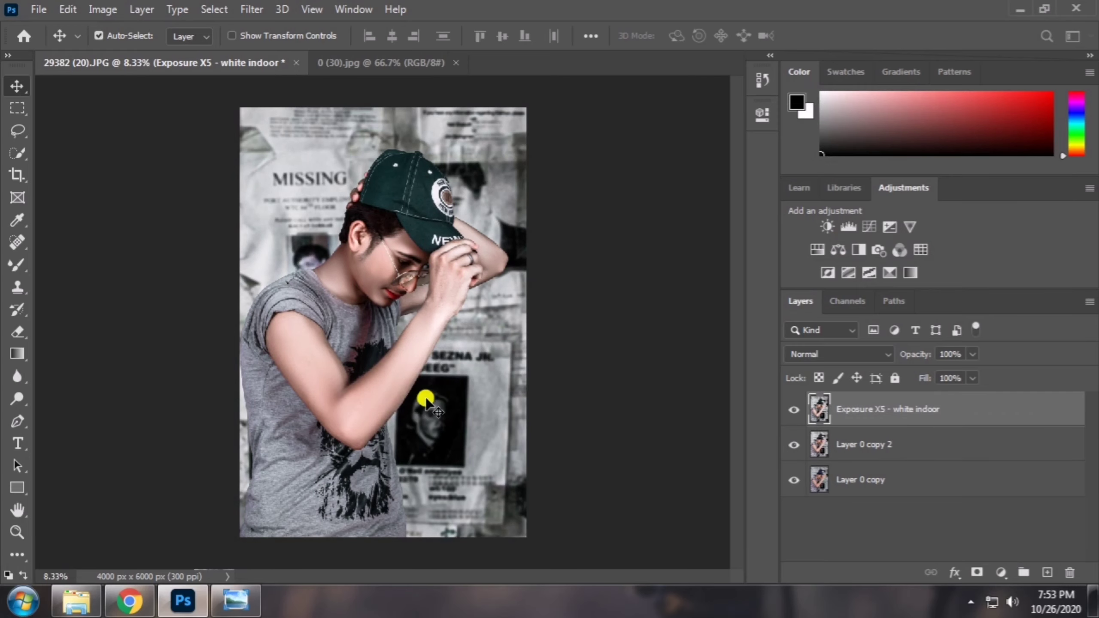
click(17, 532)
click(390, 387)
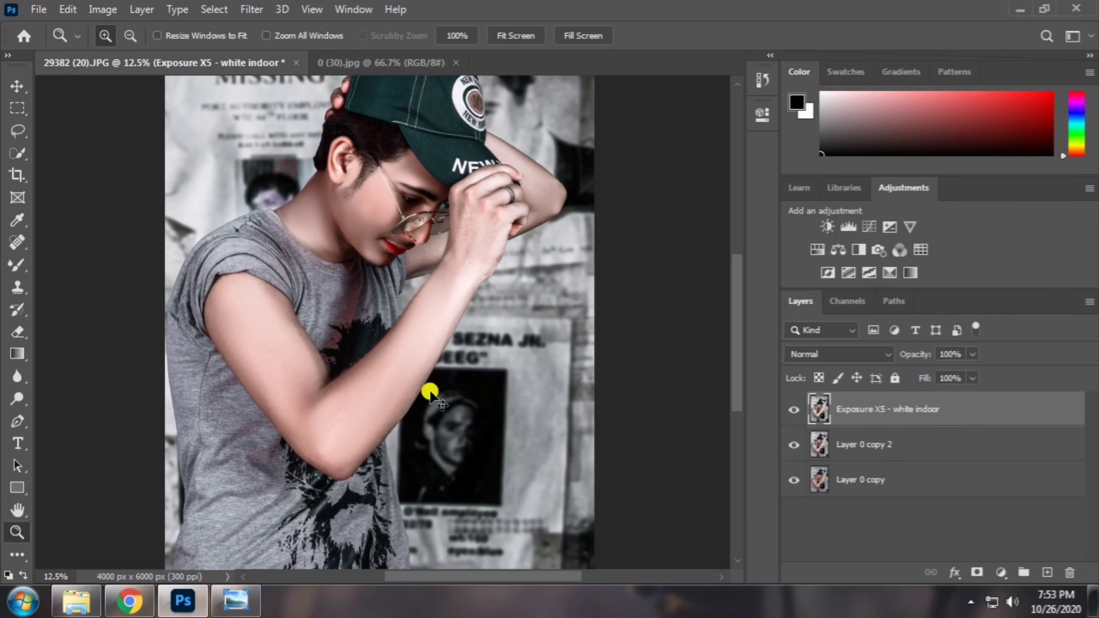
alt+click(430, 391)
click(793, 409)
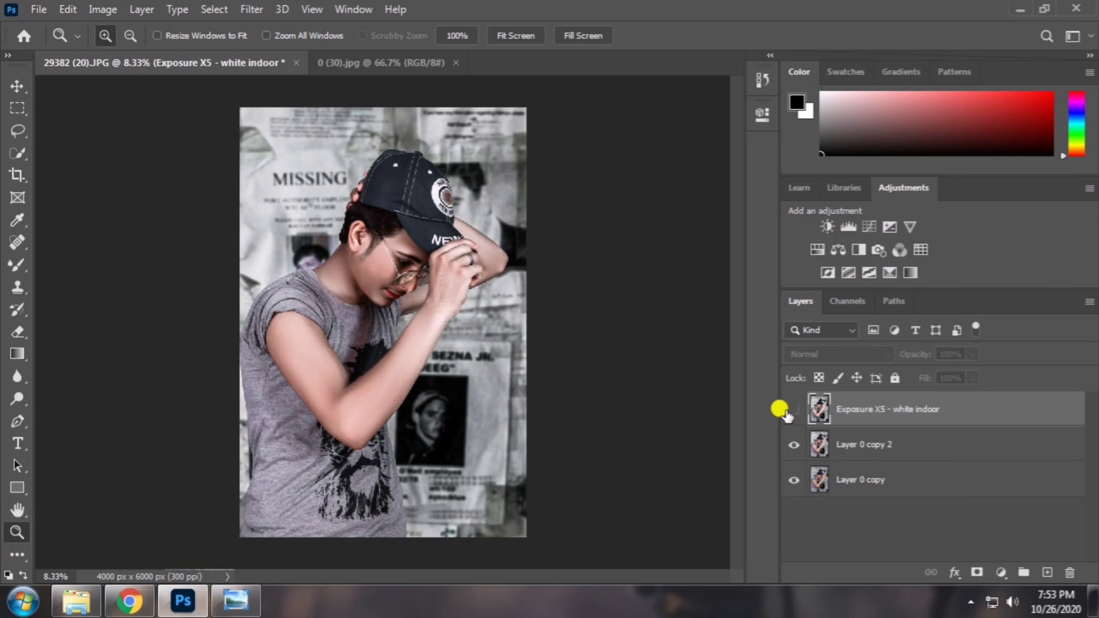
click(791, 409)
click(415, 272)
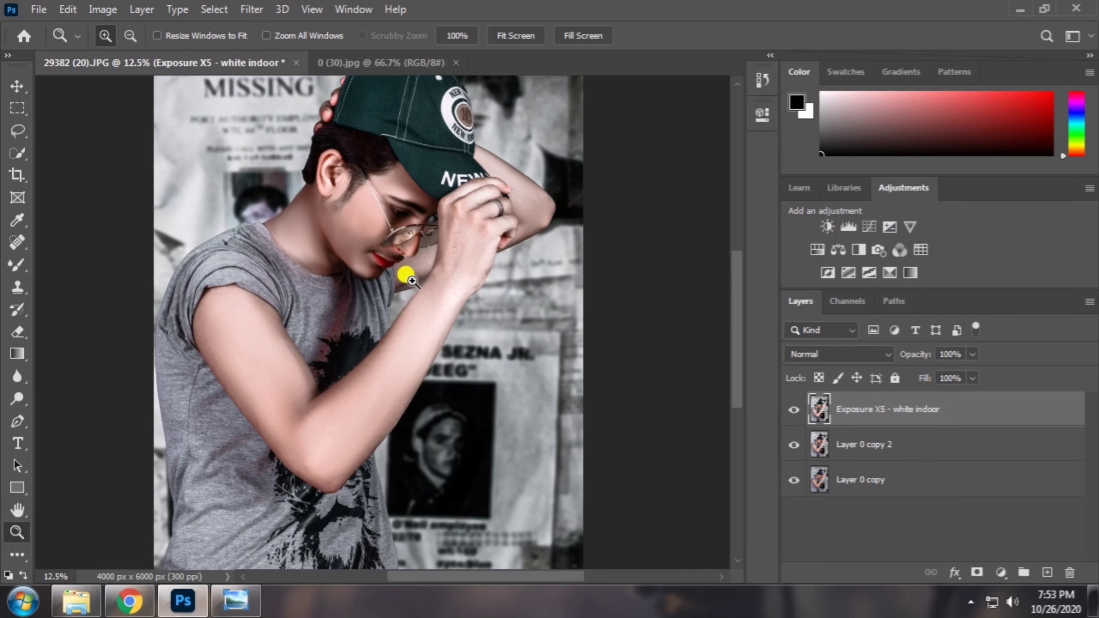
click(411, 187)
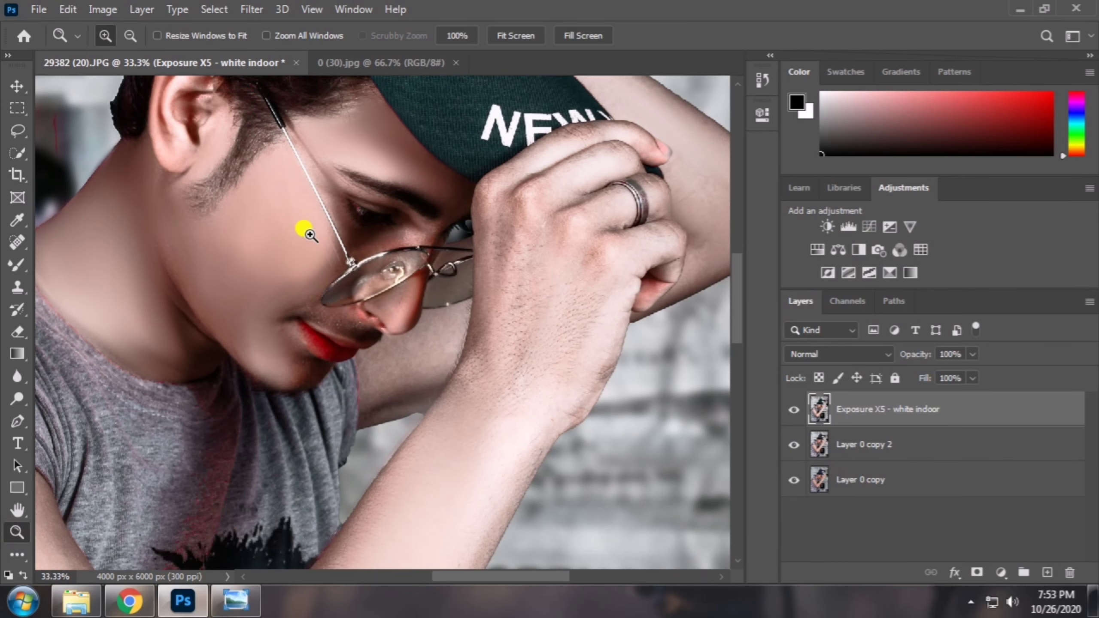
click(305, 228)
scroll(305, 229, down, 4)
scroll(310, 231, down, 2)
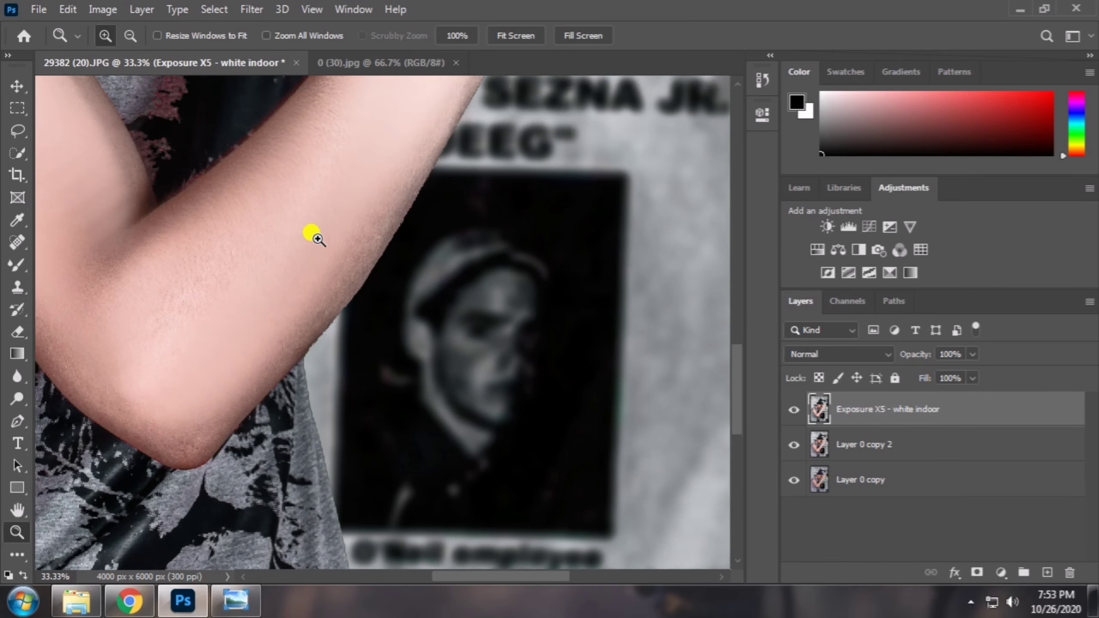
scroll(314, 236, down, 2)
scroll(314, 236, up, 3)
scroll(314, 236, up, 2)
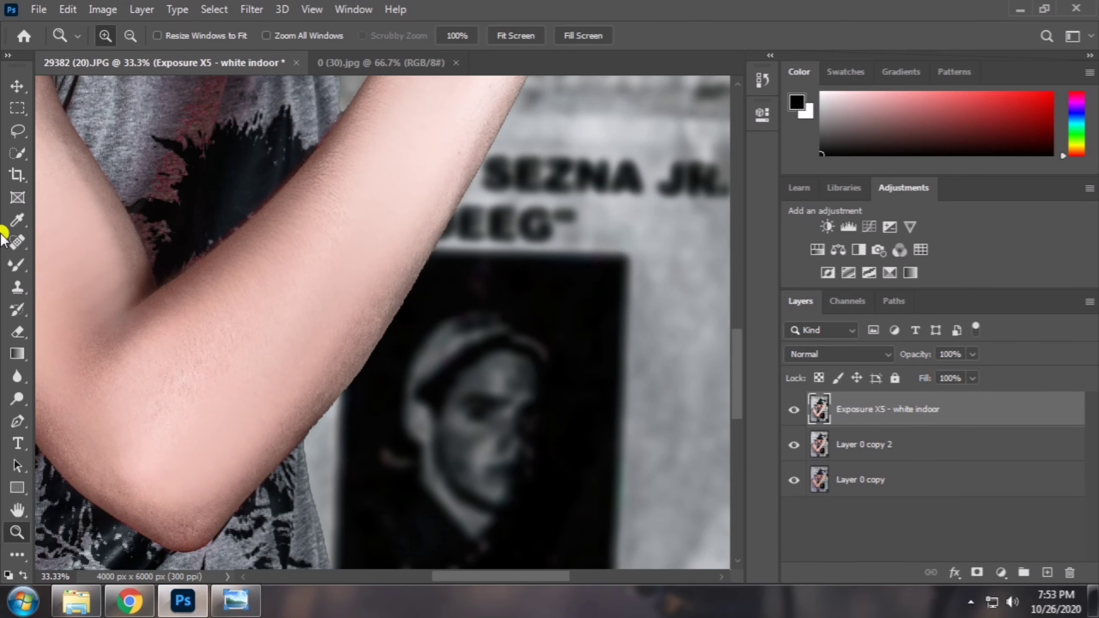
click(19, 265)
Blend the skin along the armpit crease with a 26 px Mixer Brush
click(66, 309)
right_click(346, 223)
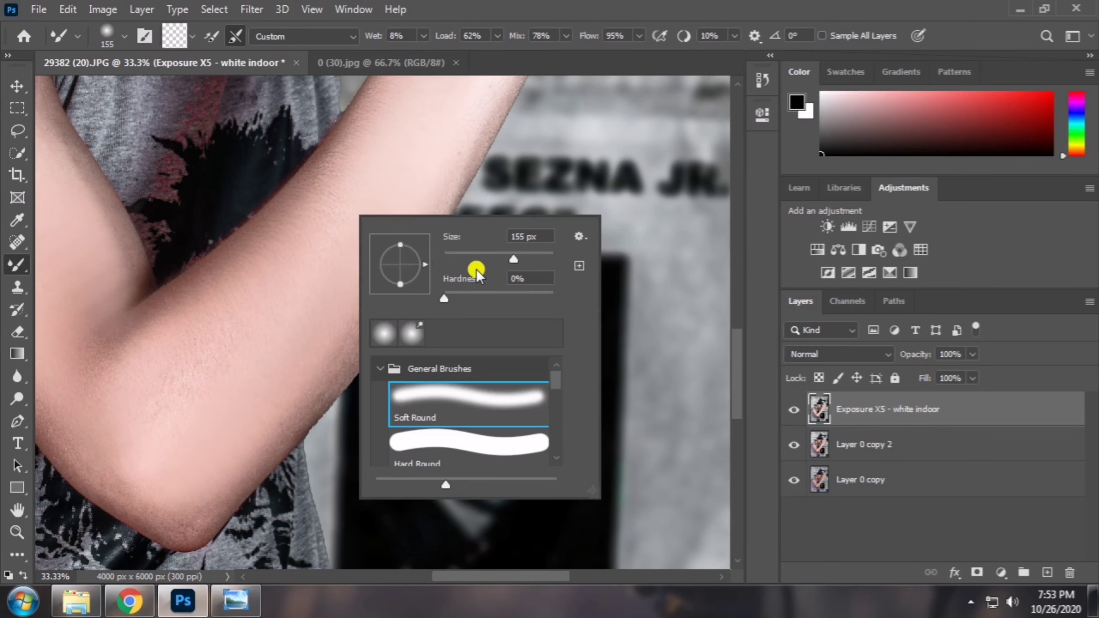
drag(459, 257, 458, 257)
click(342, 125)
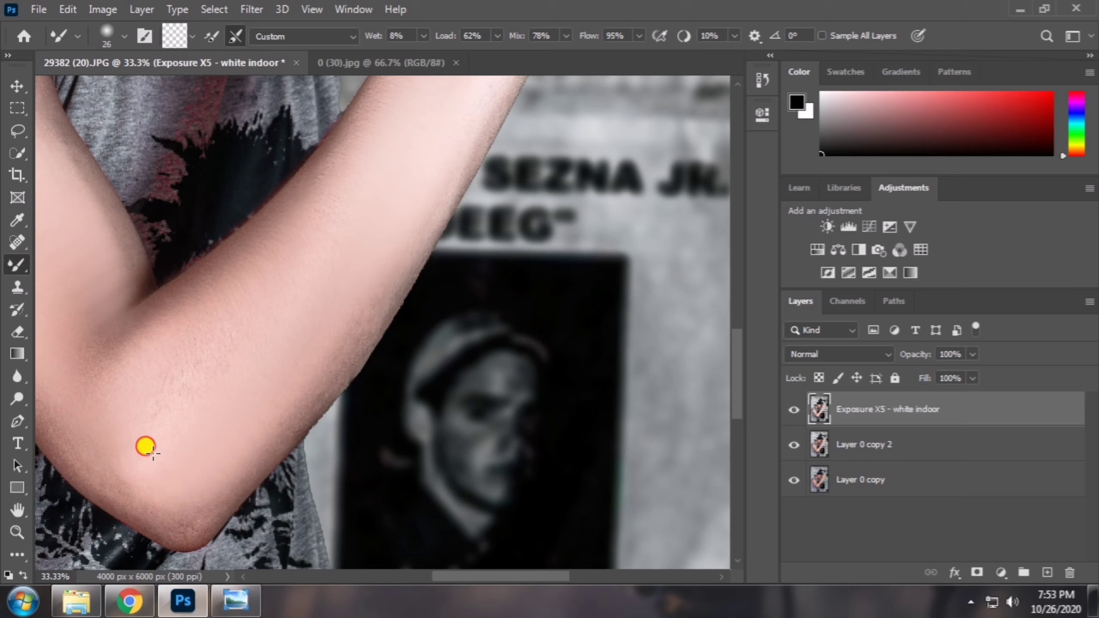
right_click(126, 384)
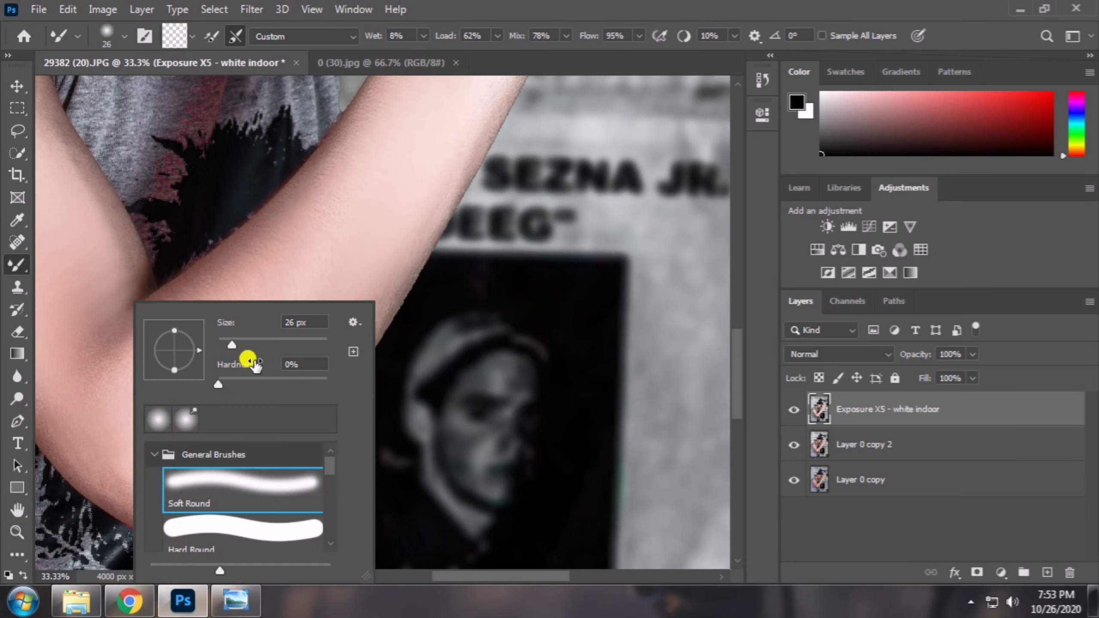
click(107, 305)
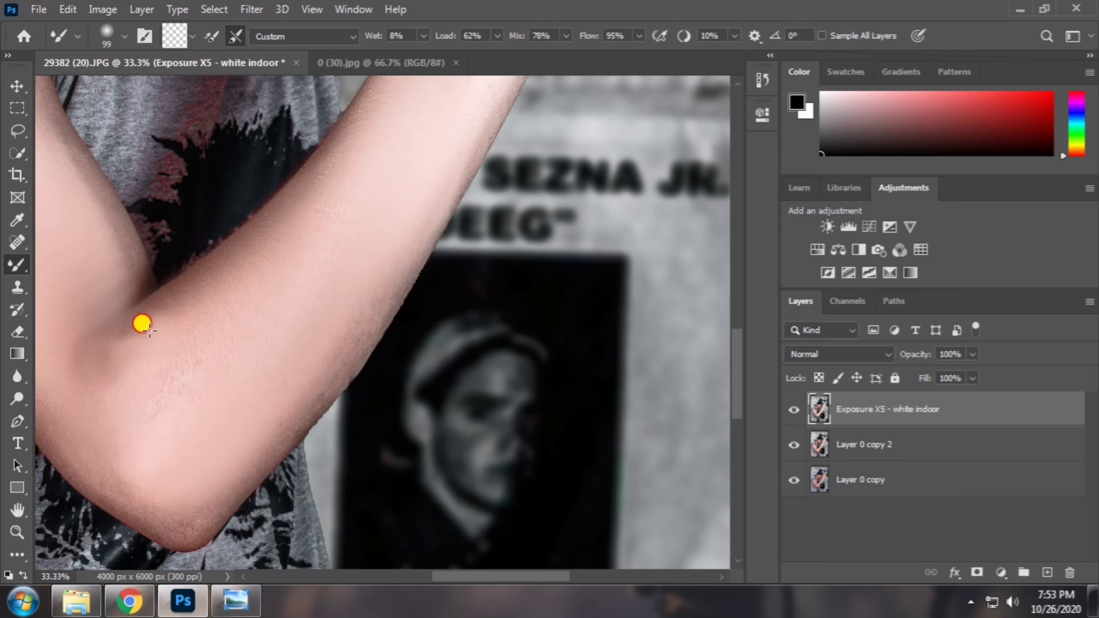
drag(139, 319, 139, 346)
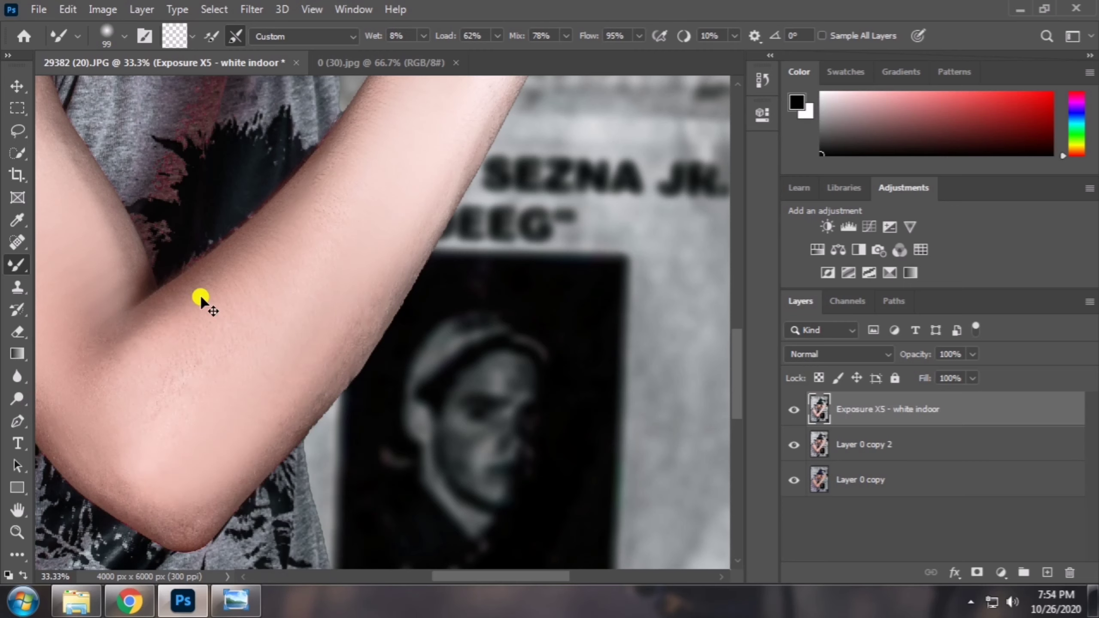
Zoom out and minimize Photoshop to reveal the desktop
scroll(201, 298, down, 2)
scroll(195, 295, down, 2)
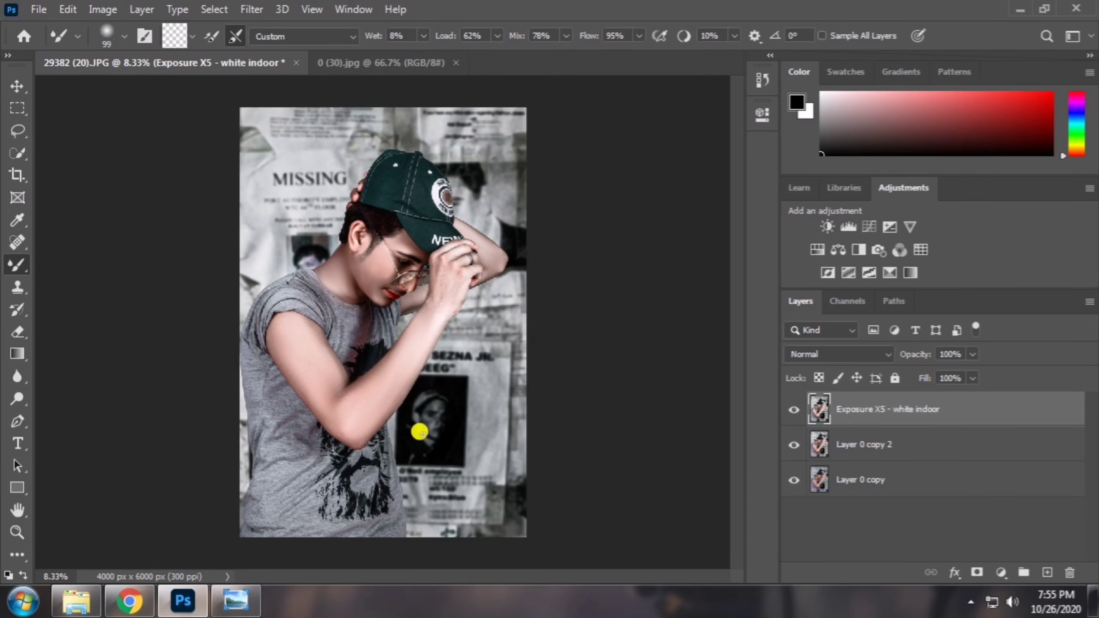
click(1019, 9)
Place the Fashion Blogger Style PNG, rasterize it and set its blend mode to Multiply
mouse_move(223, 35)
mouse_down()
mouse_move(187, 591)
mouse_move(304, 371)
mouse_up()
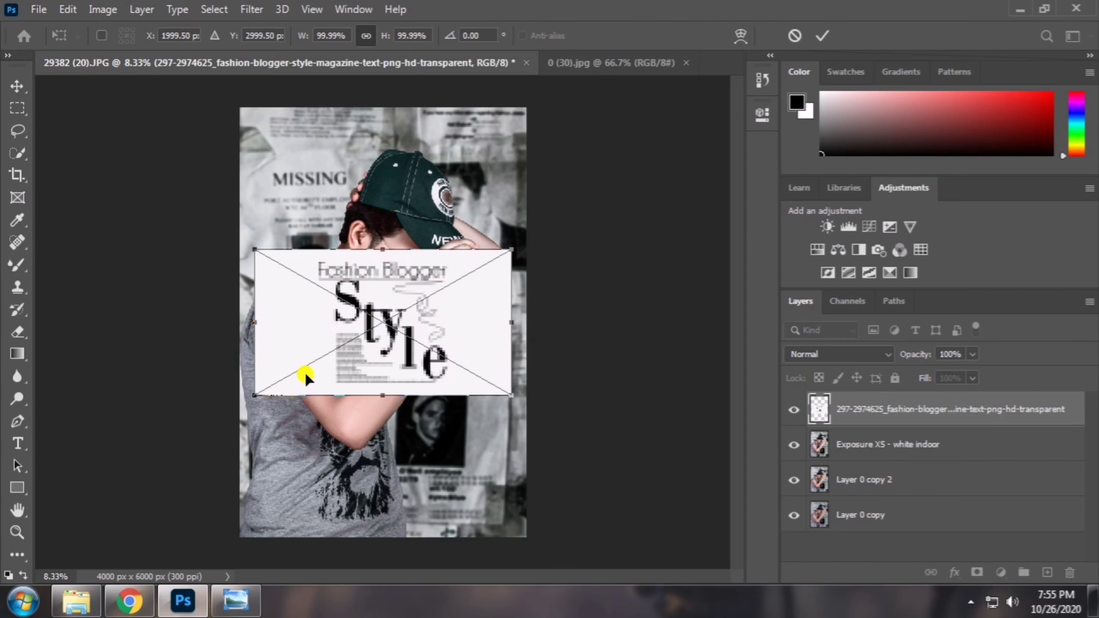
key(Return)
right_click(916, 402)
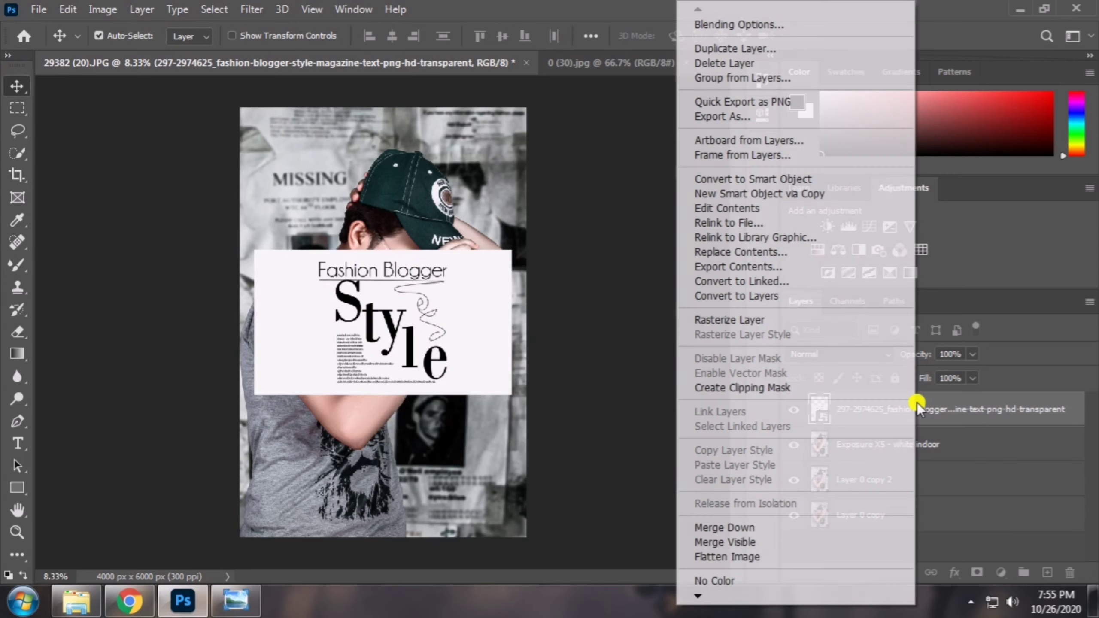
click(725, 319)
click(869, 358)
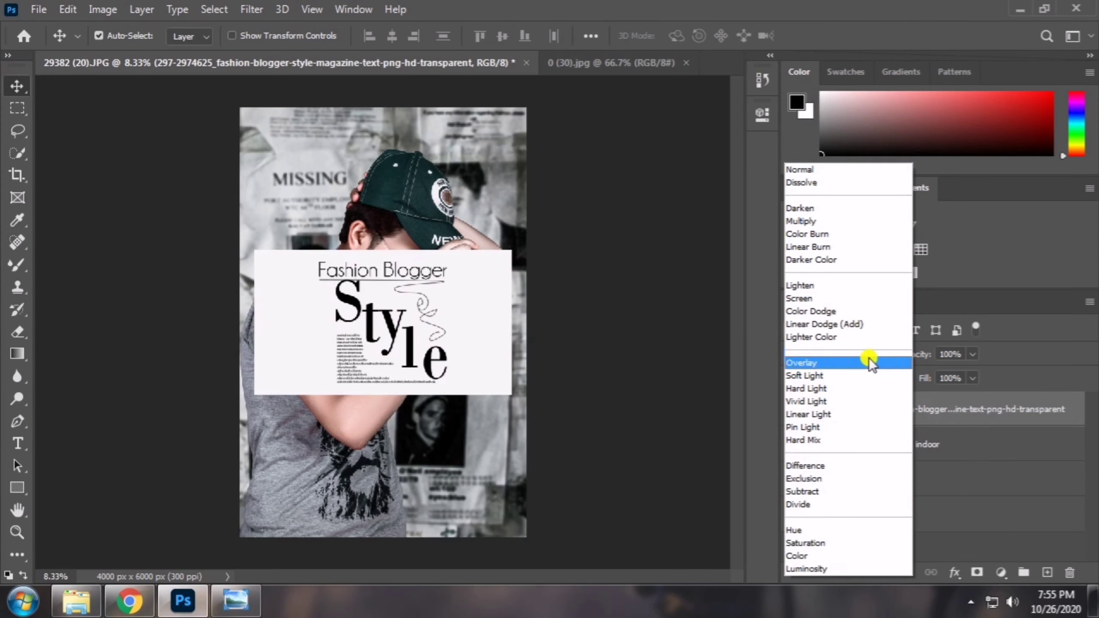
click(807, 221)
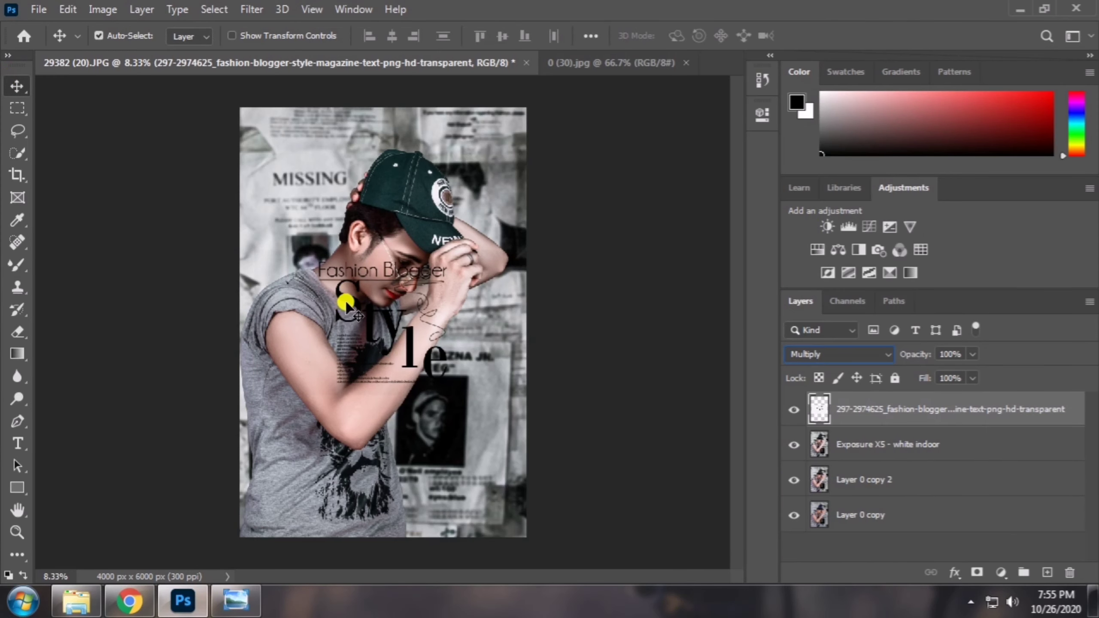
Move the text down onto the boy's lower shirt and zoom in there
mouse_move(364, 351)
mouse_down()
mouse_move(377, 392)
mouse_move(260, 452)
mouse_up()
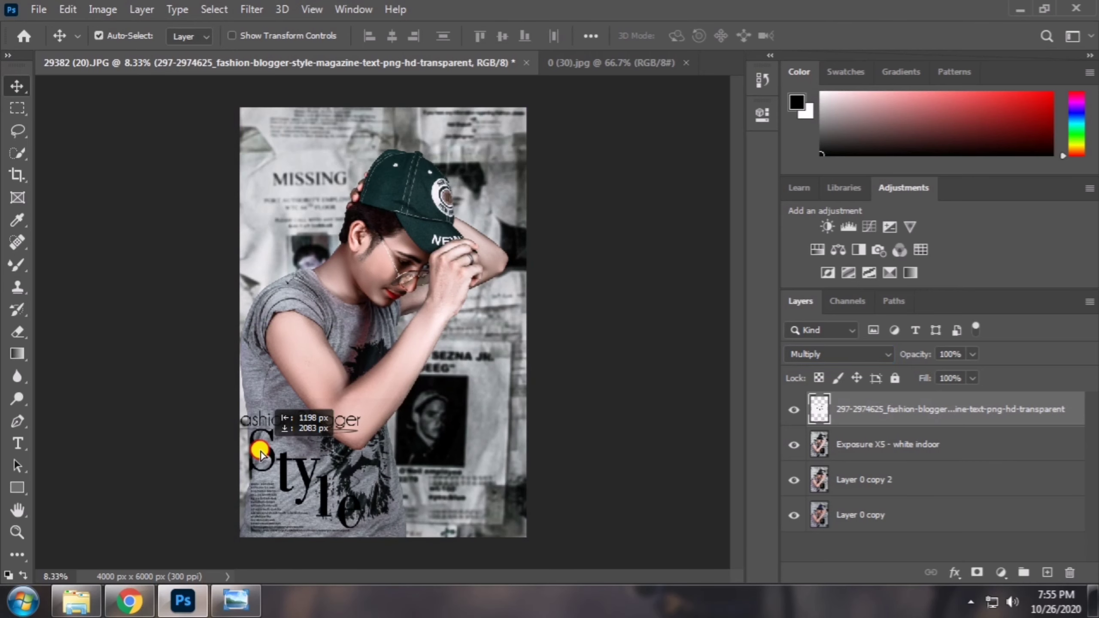
drag(260, 453, 272, 455)
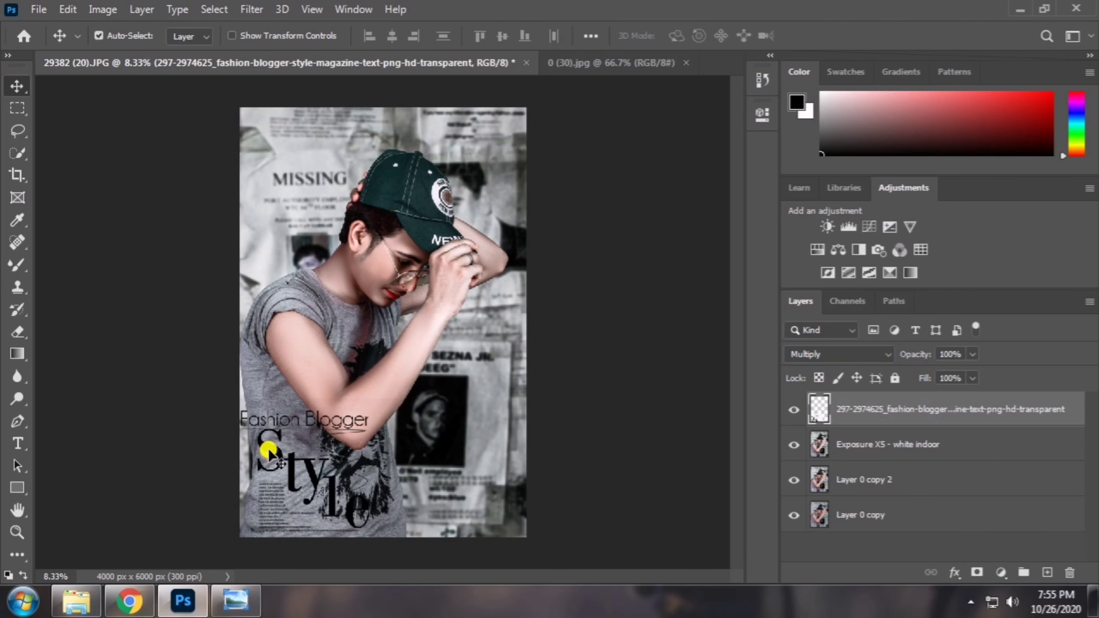
key(z)
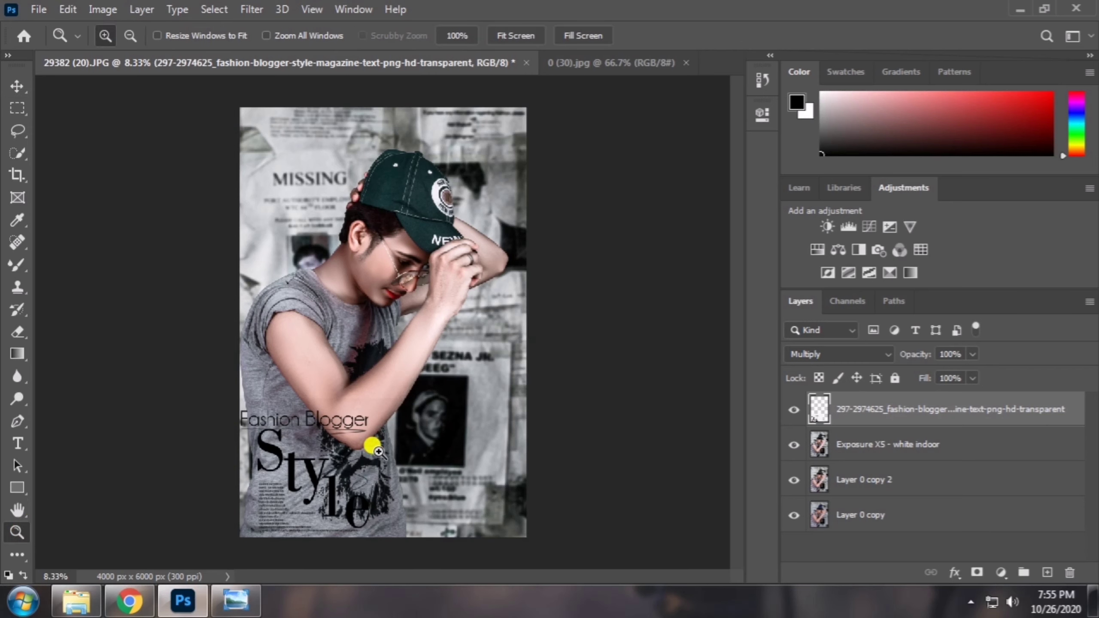
click(373, 448)
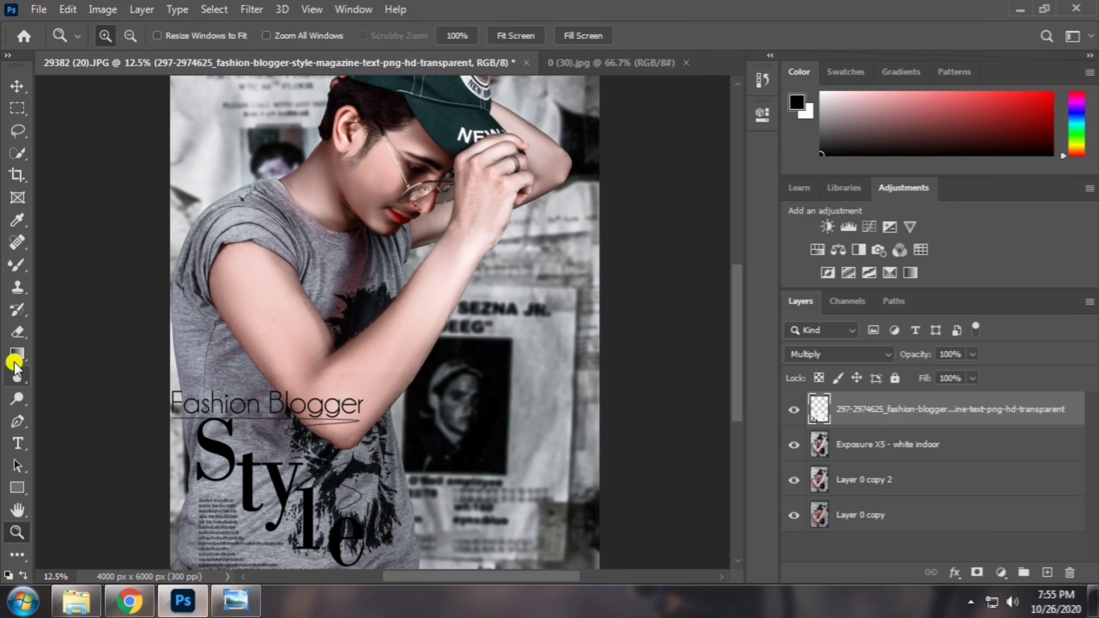
Set the Eraser to 193 px and select the Exposure X5 - white indoor layer
click(18, 332)
right_click(37, 333)
click(27, 331)
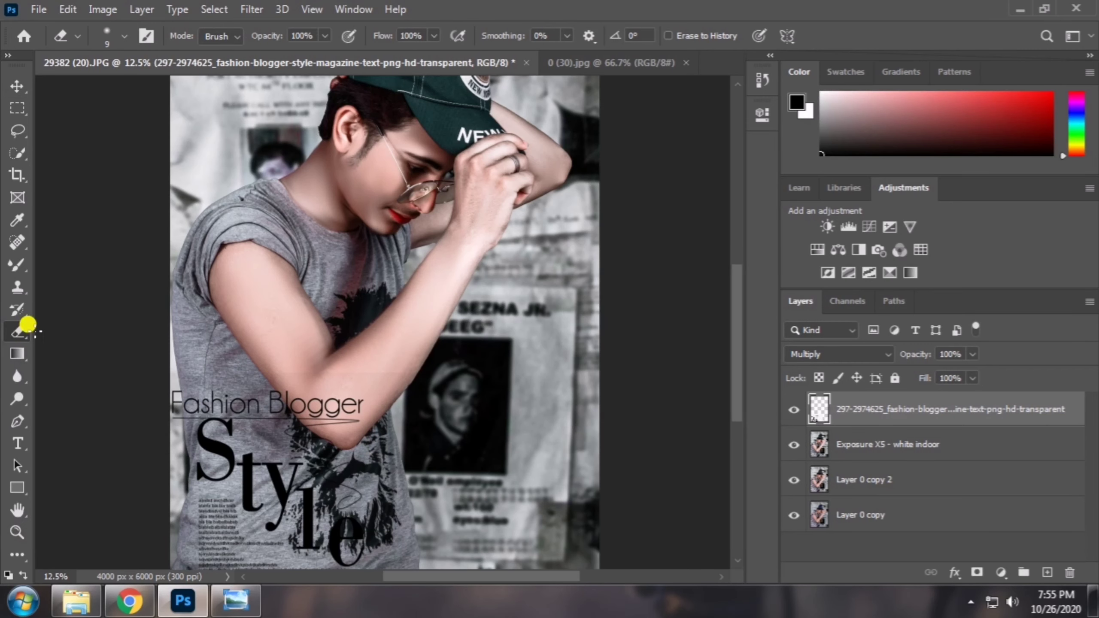
right_click(355, 299)
click(292, 318)
drag(503, 342, 567, 344)
right_click(379, 357)
click(293, 364)
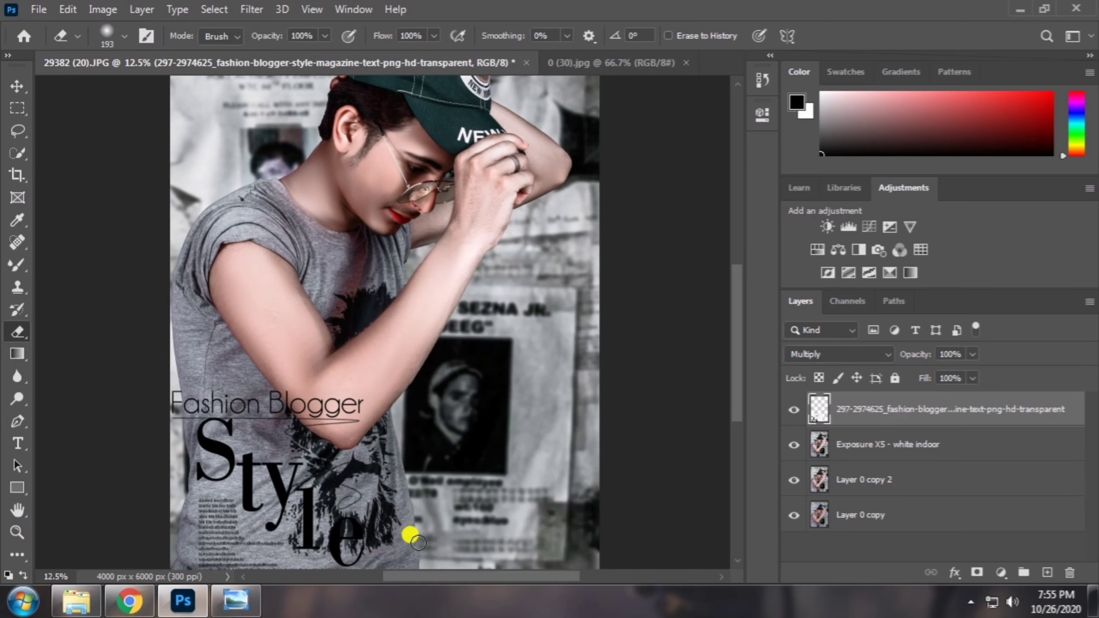
click(854, 445)
right_click(17, 265)
Blend the arm, sleeve and forearm edges using a 161 px Mixer Brush
click(85, 314)
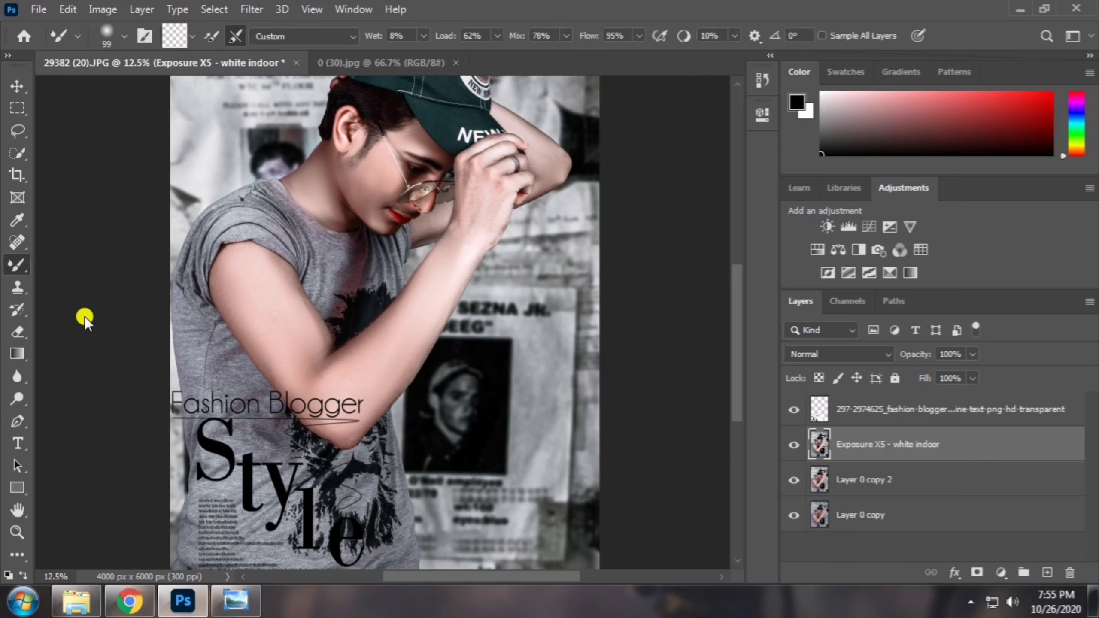
right_click(438, 319)
click(601, 343)
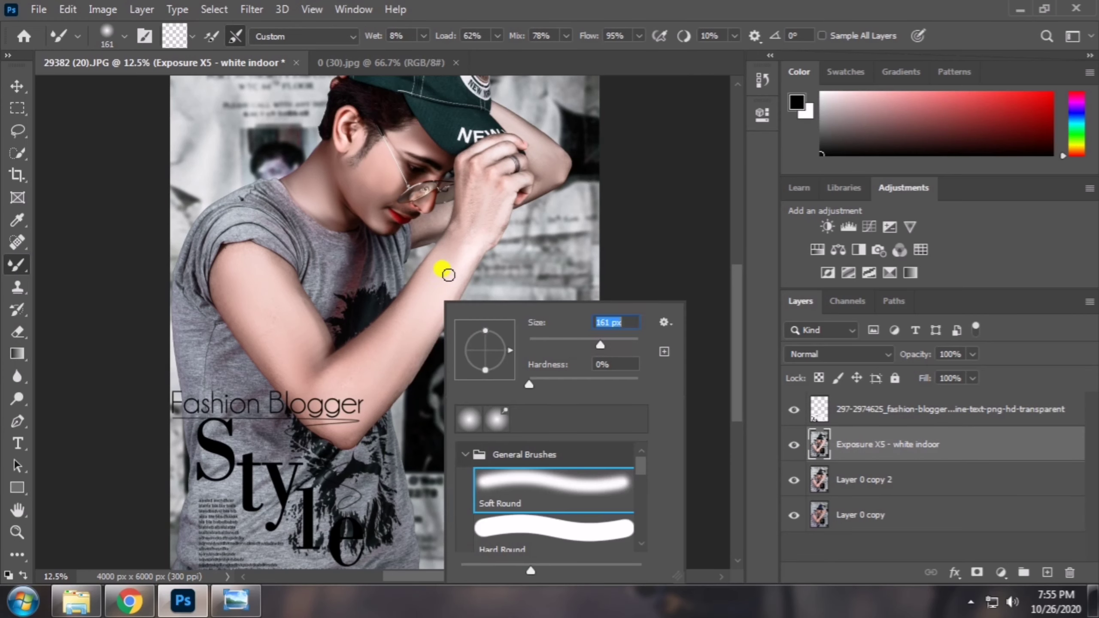
click(478, 170)
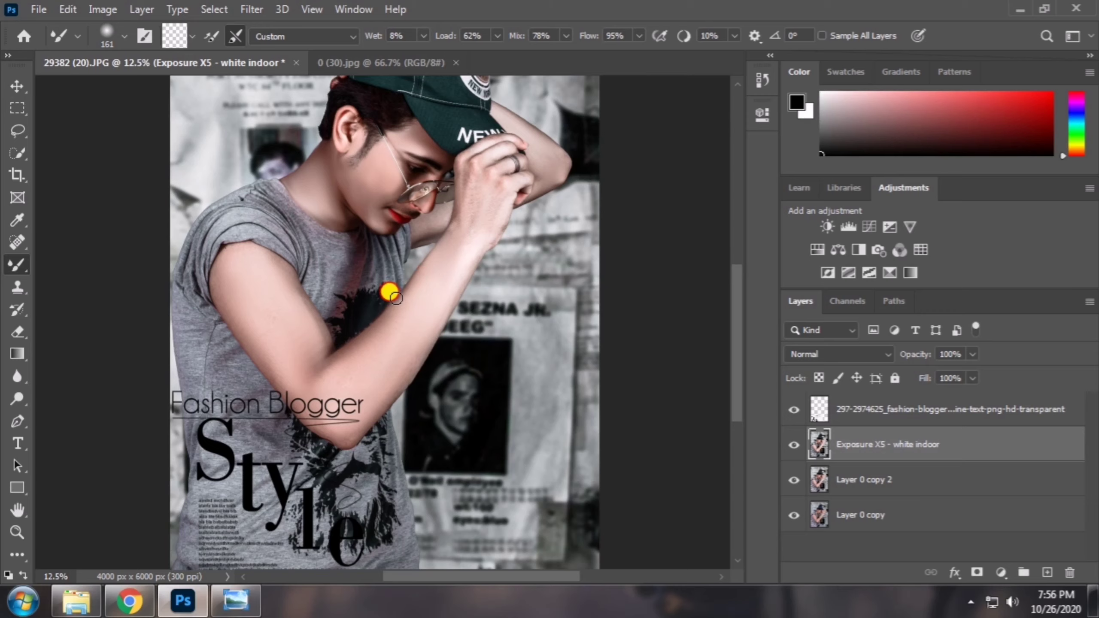
mouse_move(395, 297)
mouse_down()
mouse_move(334, 350)
mouse_move(309, 349)
mouse_up()
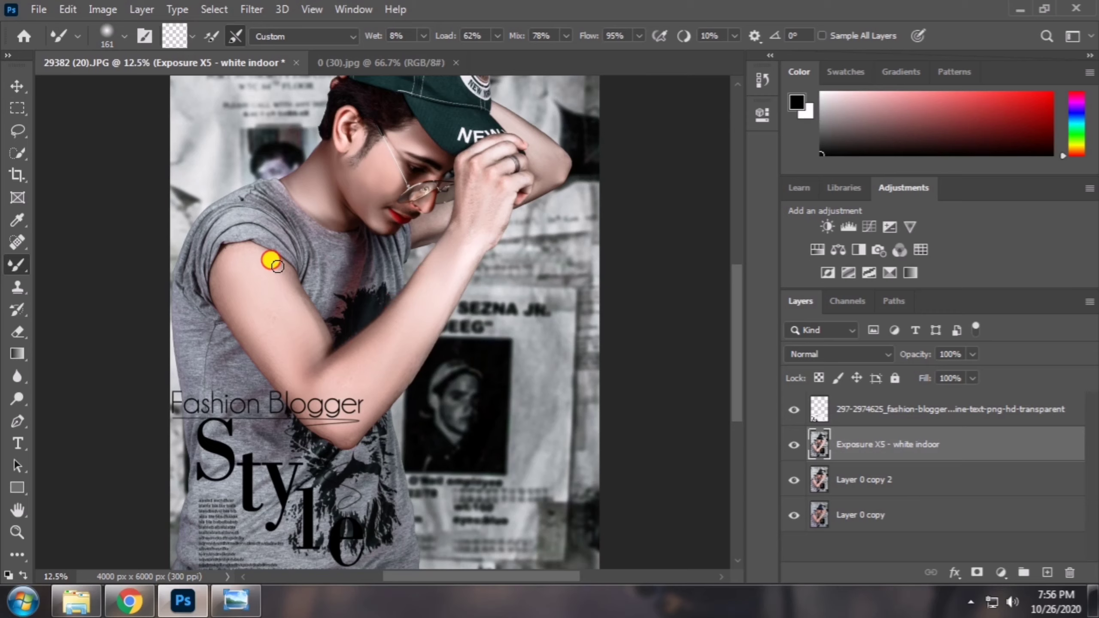
mouse_move(243, 253)
mouse_down()
mouse_move(220, 246)
mouse_move(226, 307)
mouse_up()
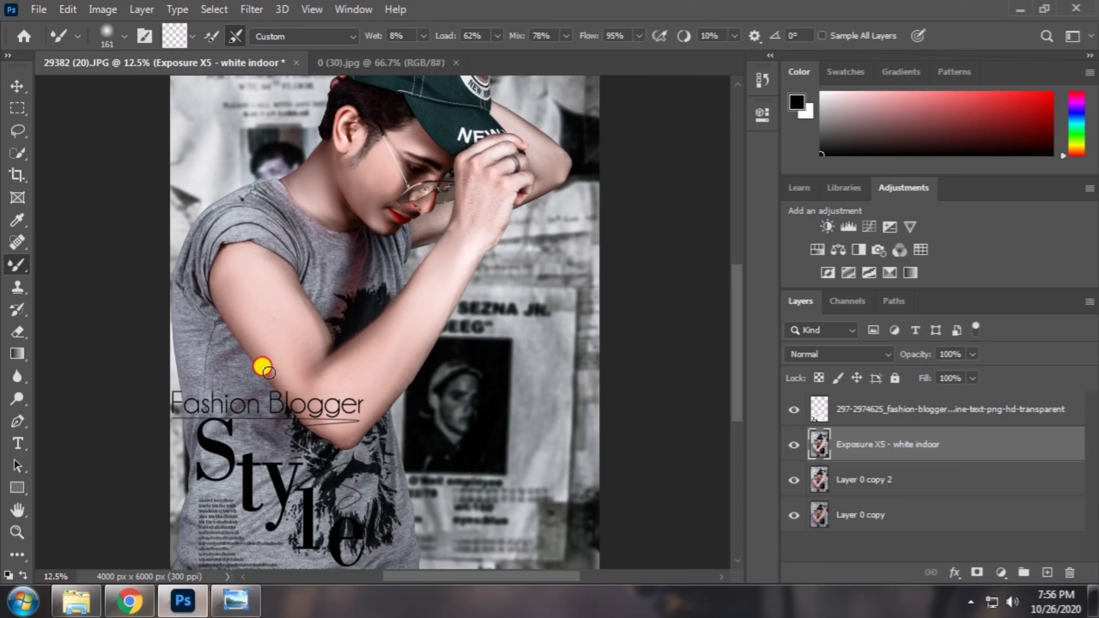
drag(405, 372, 361, 424)
drag(453, 426, 441, 418)
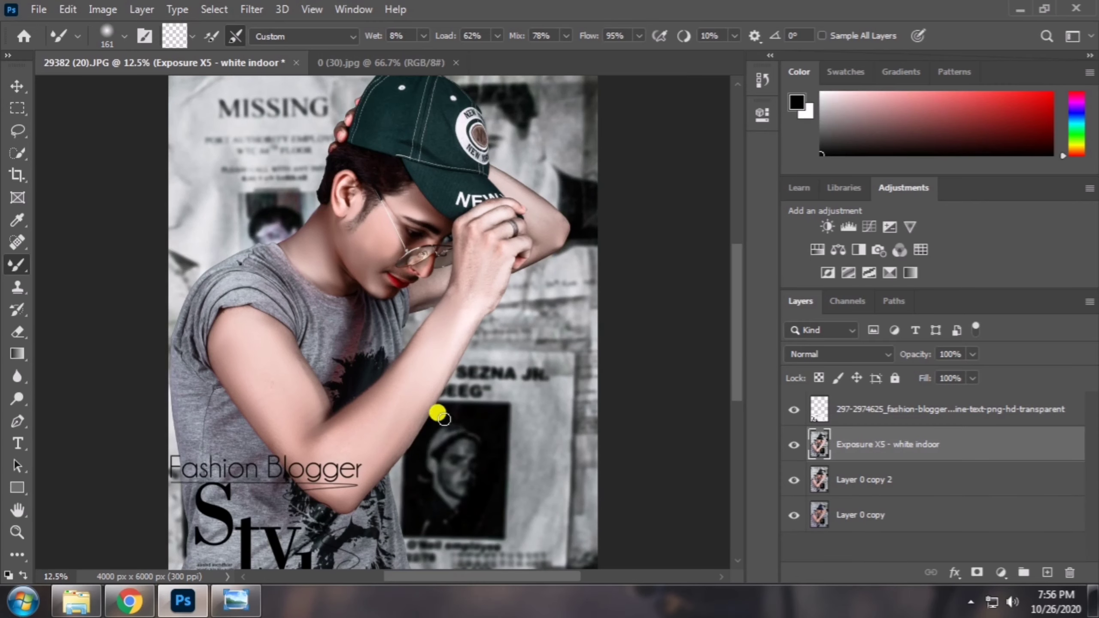
drag(348, 298, 351, 263)
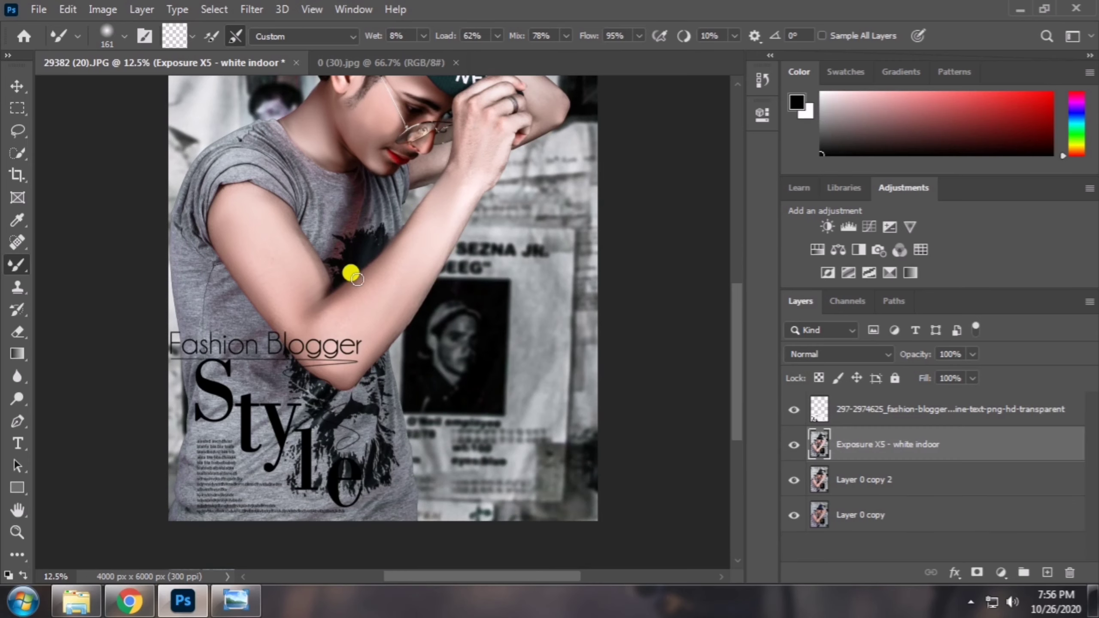
key(v)
key(ctrl+minus)
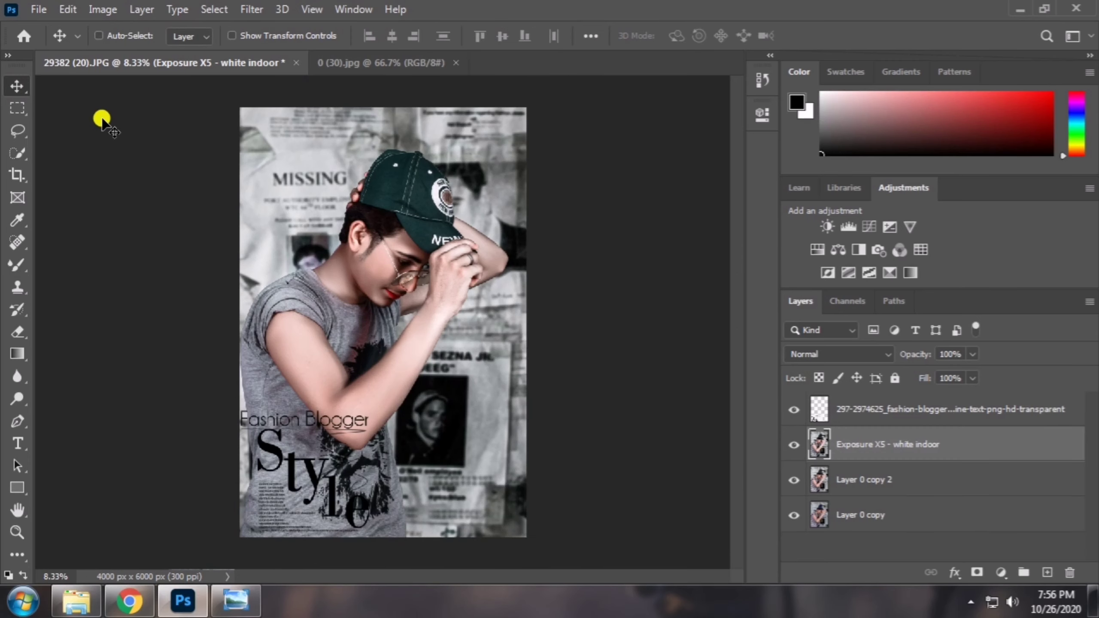
Open Kaxhi 1.png from the Kashi Edits(me) > Logo folder on drive D:
click(39, 9)
click(56, 44)
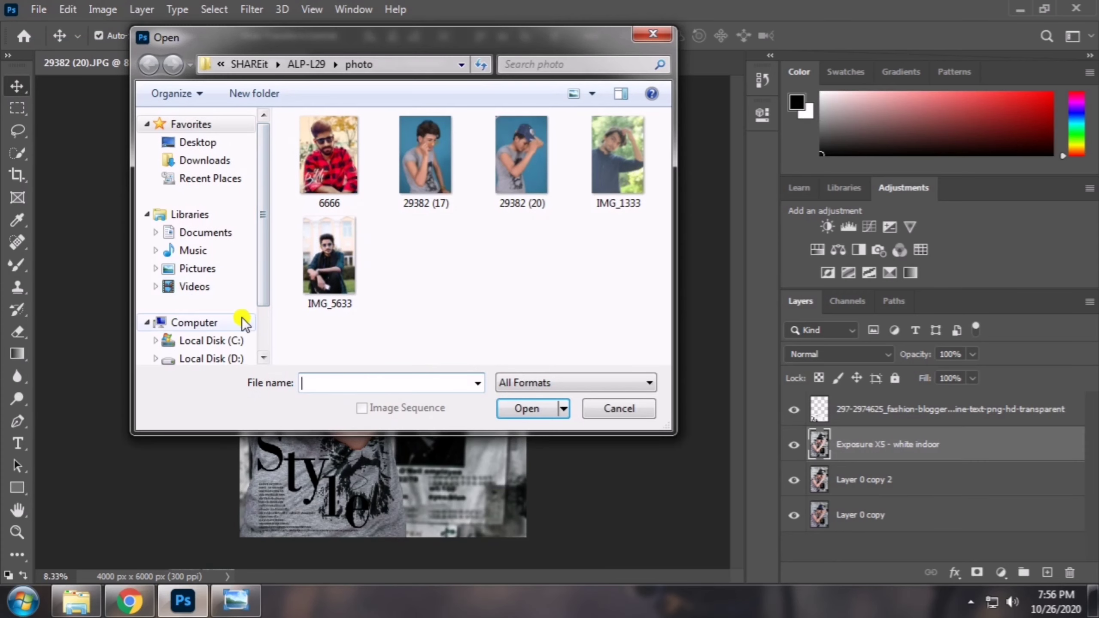
click(236, 335)
mouse_move(664, 143)
mouse_down()
mouse_move(666, 155)
mouse_move(664, 145)
mouse_up()
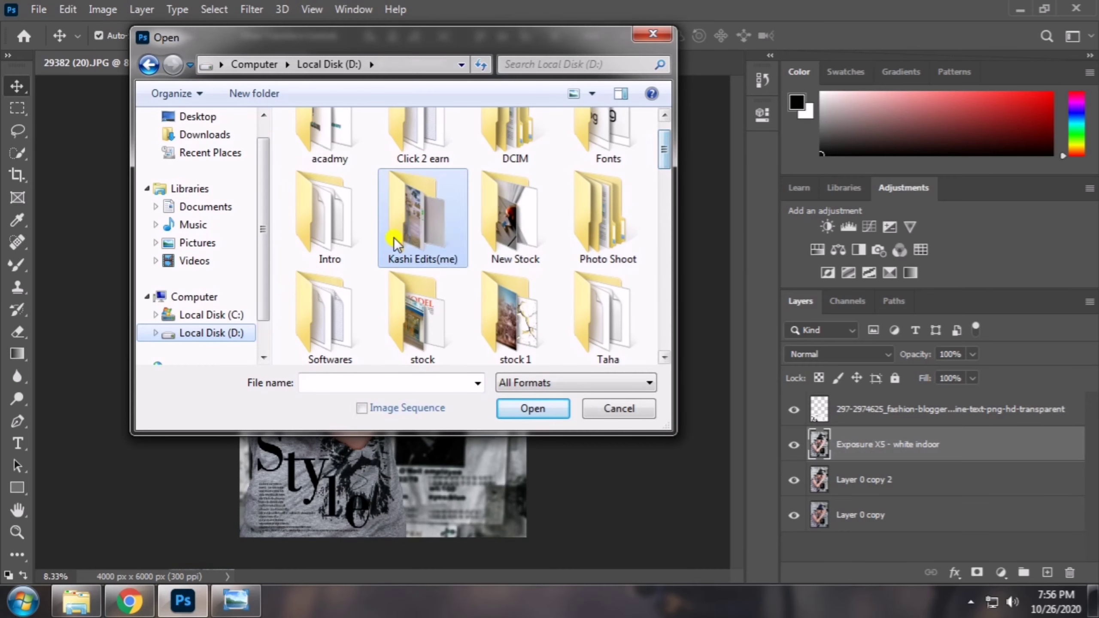
double_click(422, 223)
double_click(400, 158)
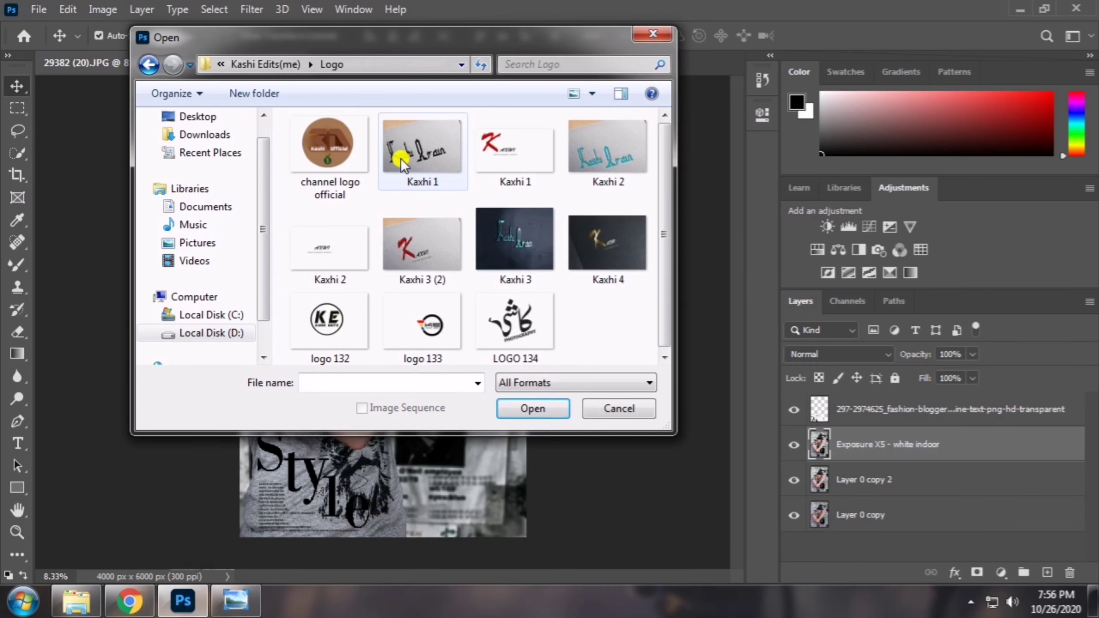
click(513, 166)
click(532, 408)
Drop the logo onto the poster as a new layer and move it to the upper-left
drag(236, 213, 346, 220)
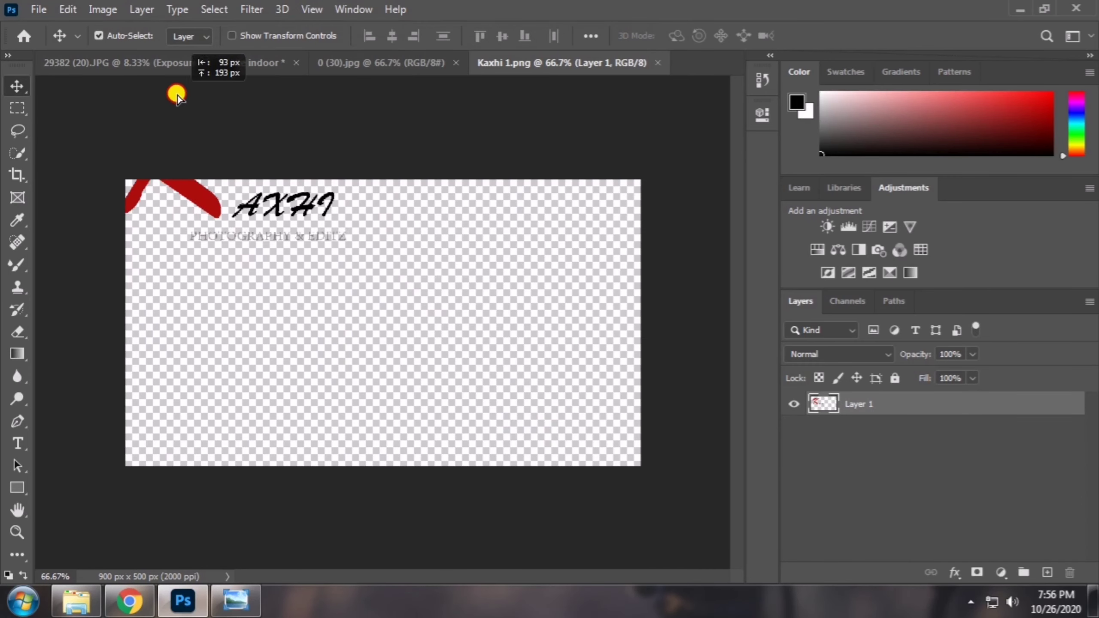
drag(450, 365, 480, 376)
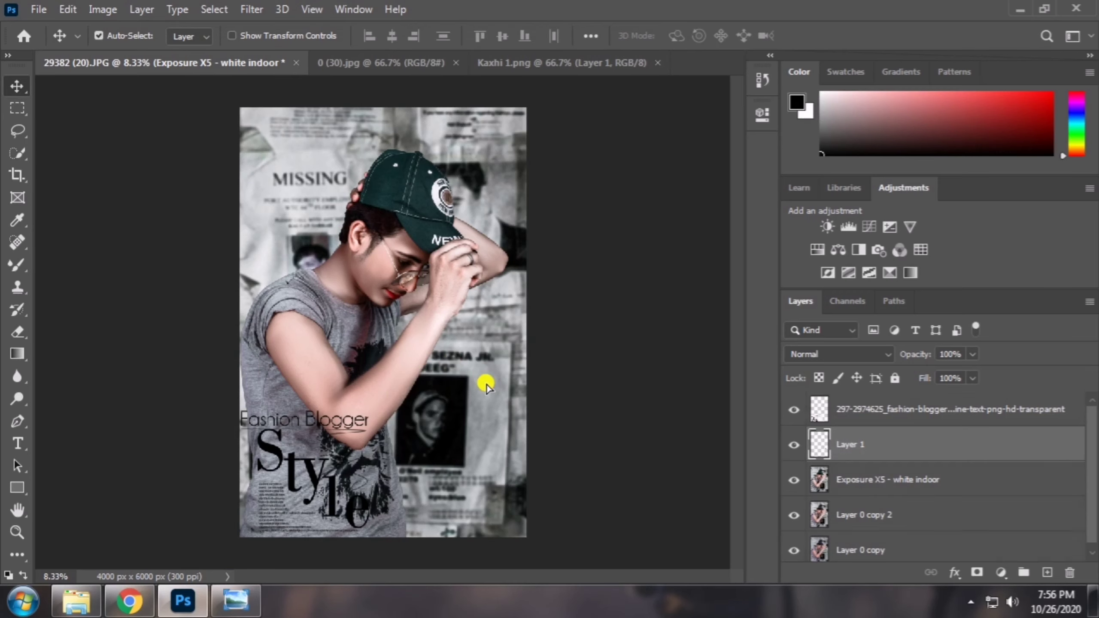
key(ctrl+t)
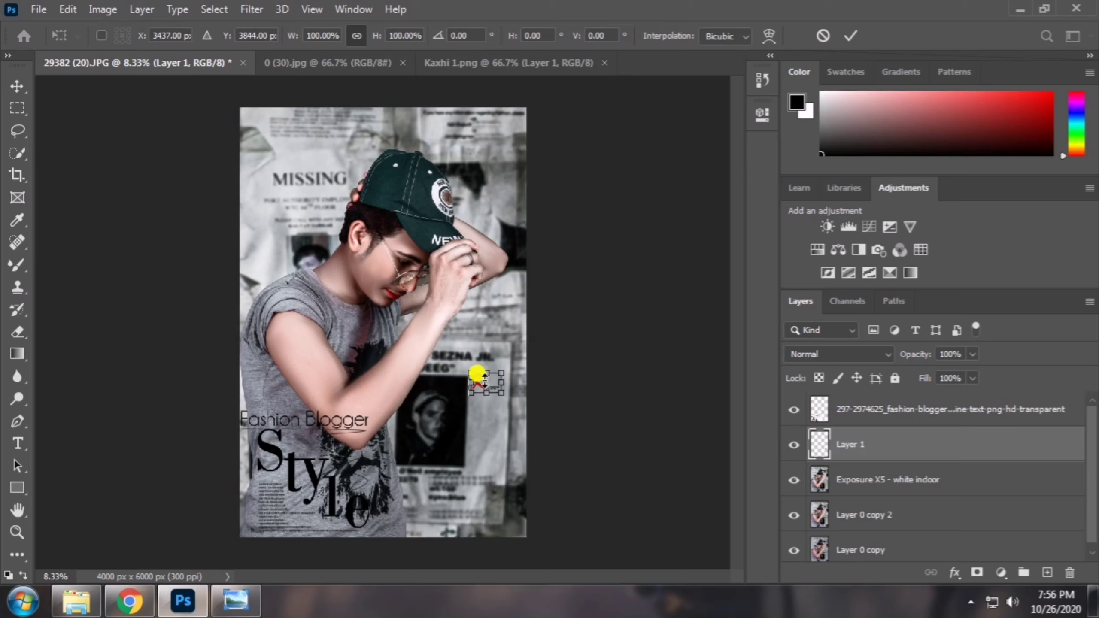
drag(482, 385, 265, 255)
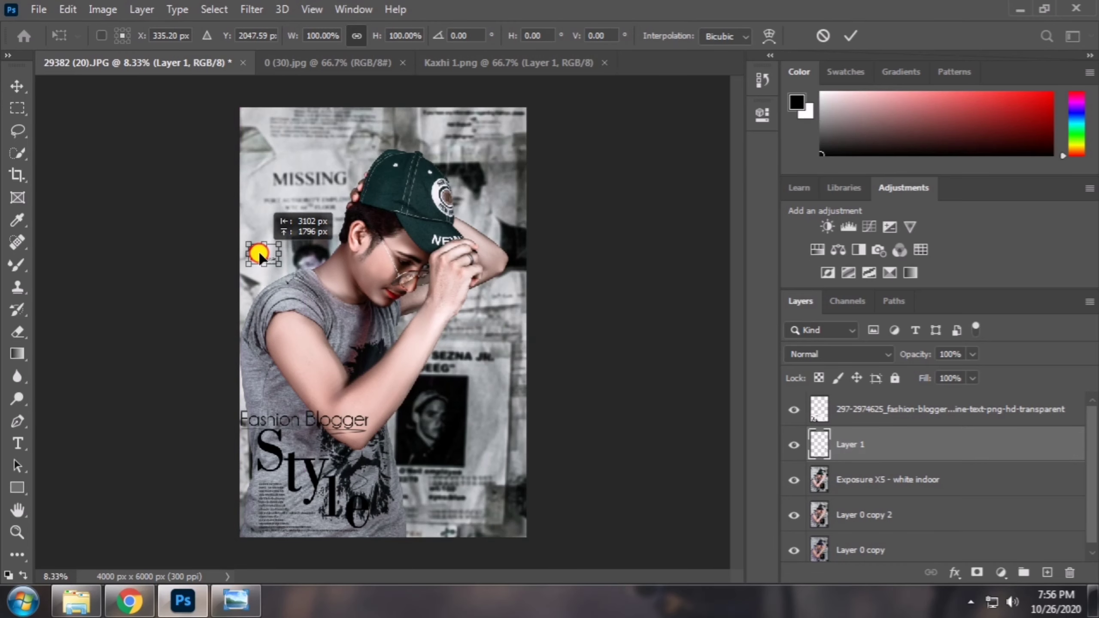
key(Return)
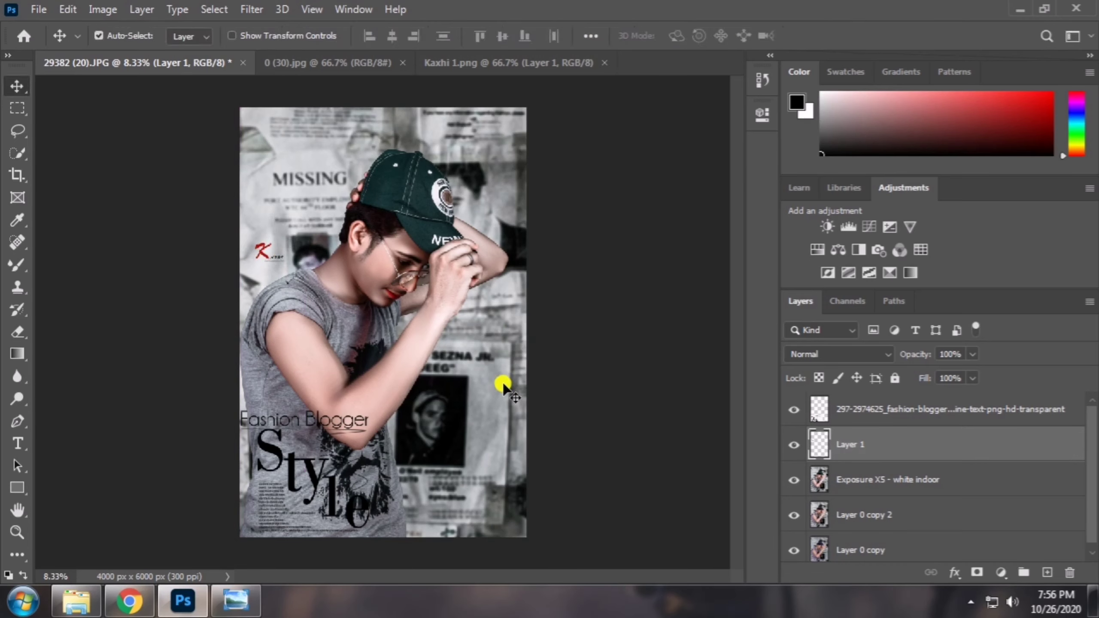
Zoom in on the canvas to check the logo's placement
click(17, 532)
click(307, 360)
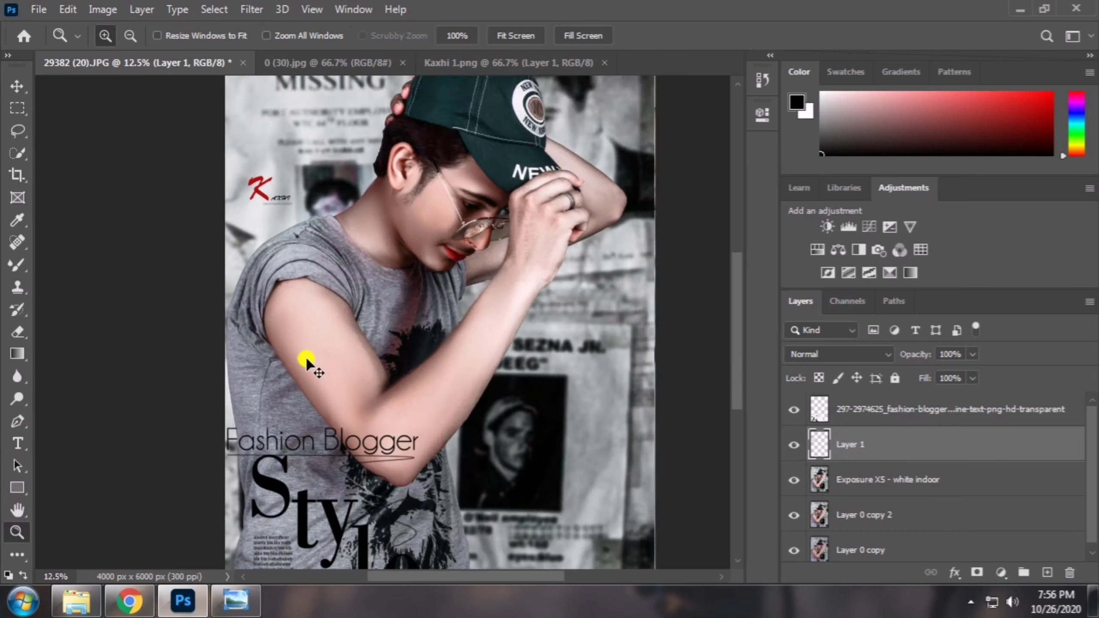
scroll(307, 360, down, 3)
scroll(307, 360, up, 1)
scroll(307, 360, up, 1)
scroll(307, 360, up, 1)
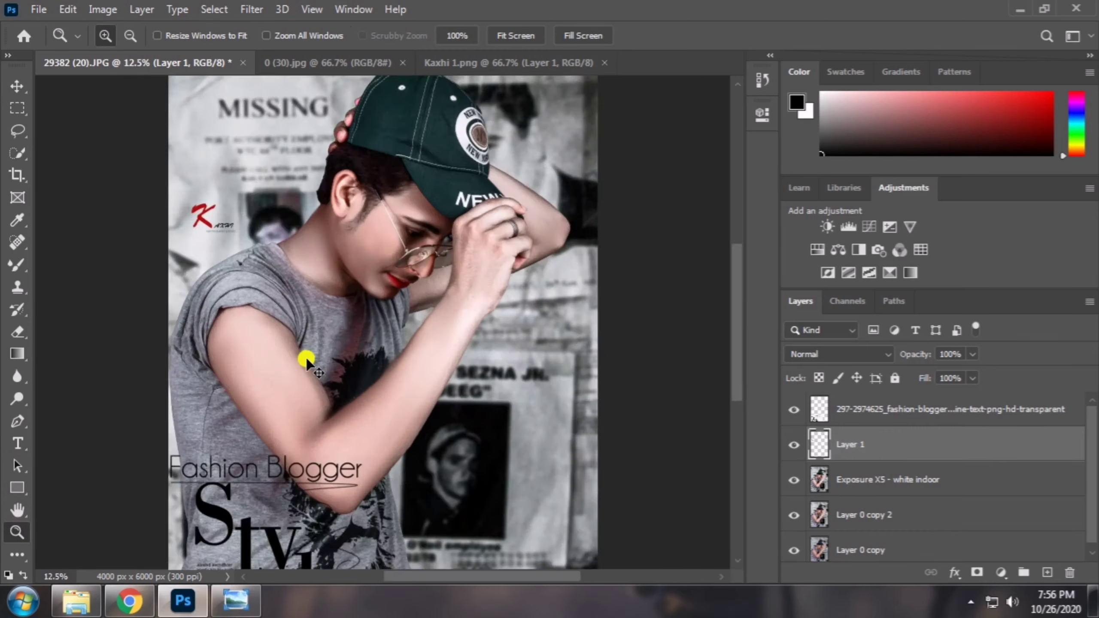